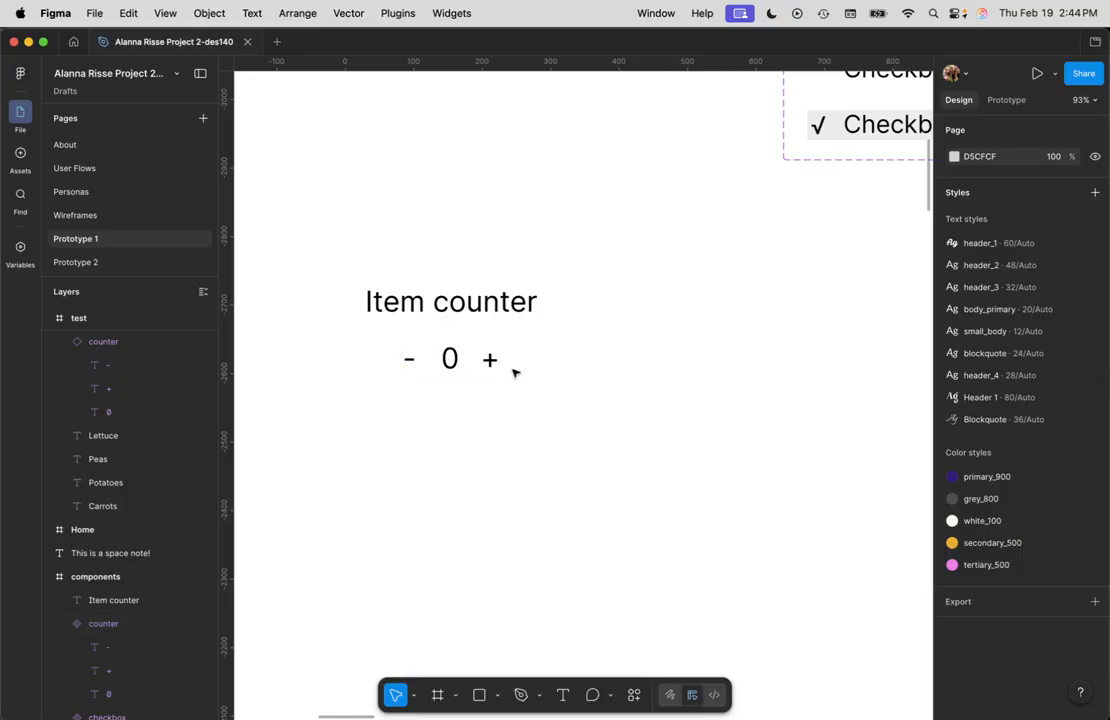
Step: Preview the test frame with the grocery item counters, then close the preview
left_click(410, 361)
left_click(458, 453)
scroll(411, 512, "down", 5)
scroll(372, 553, "down", 5)
scroll(372, 553, "left", 5)
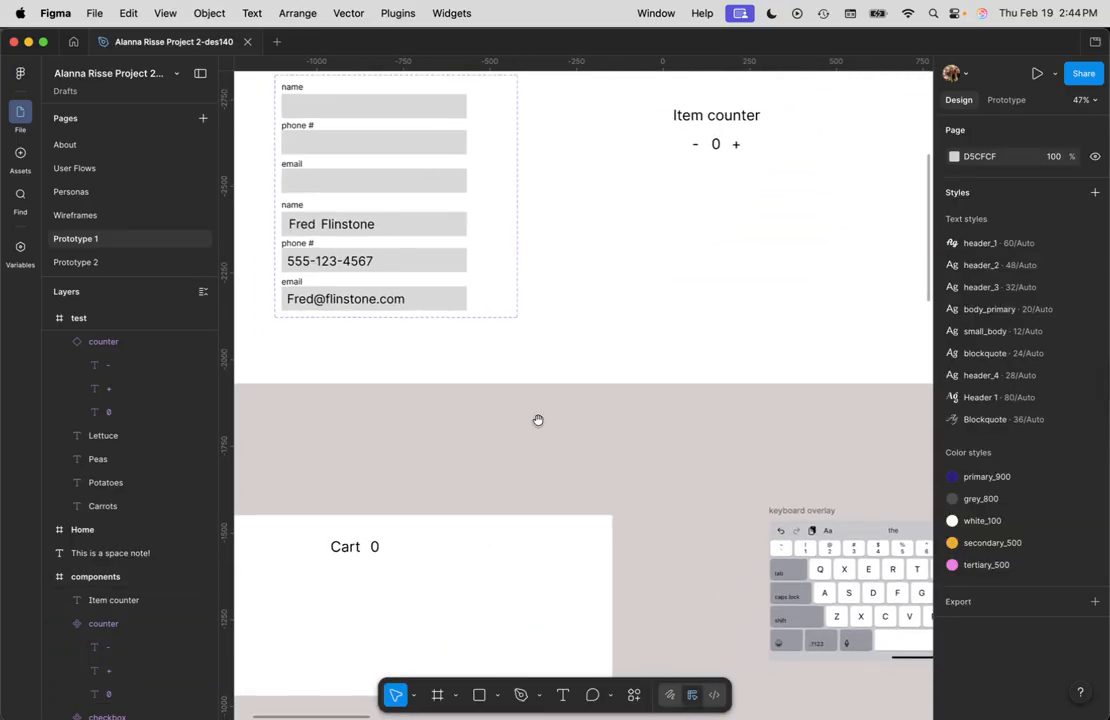
scroll(567, 397, "left", 10)
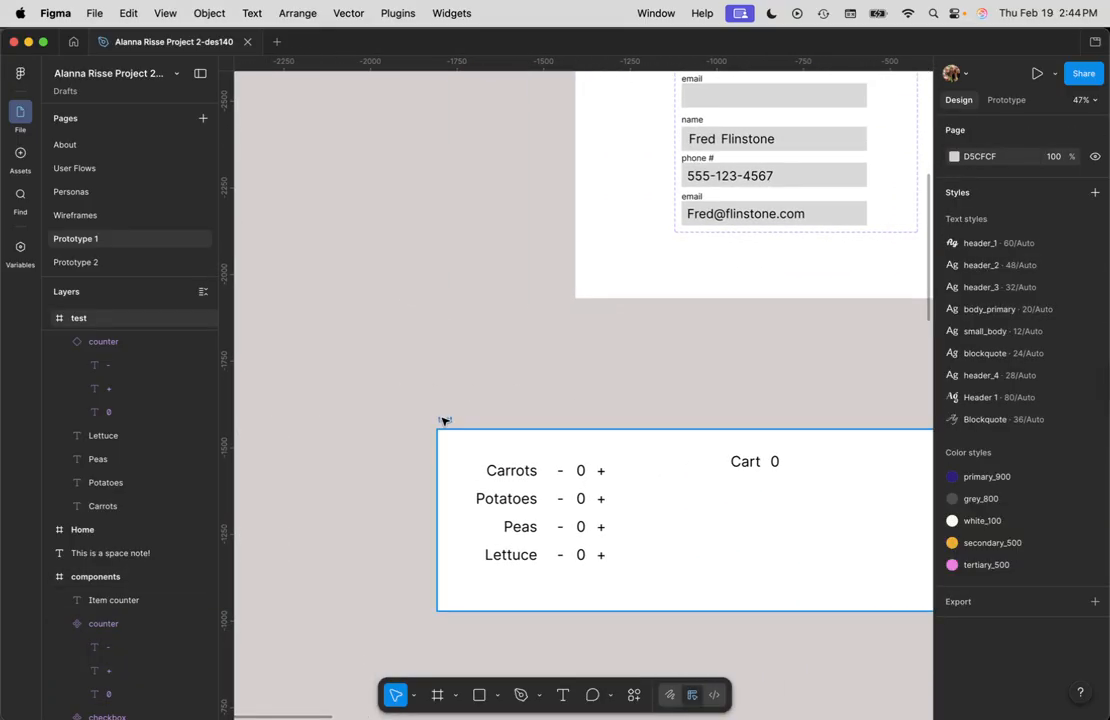
left_click(444, 421)
key("shift+space")
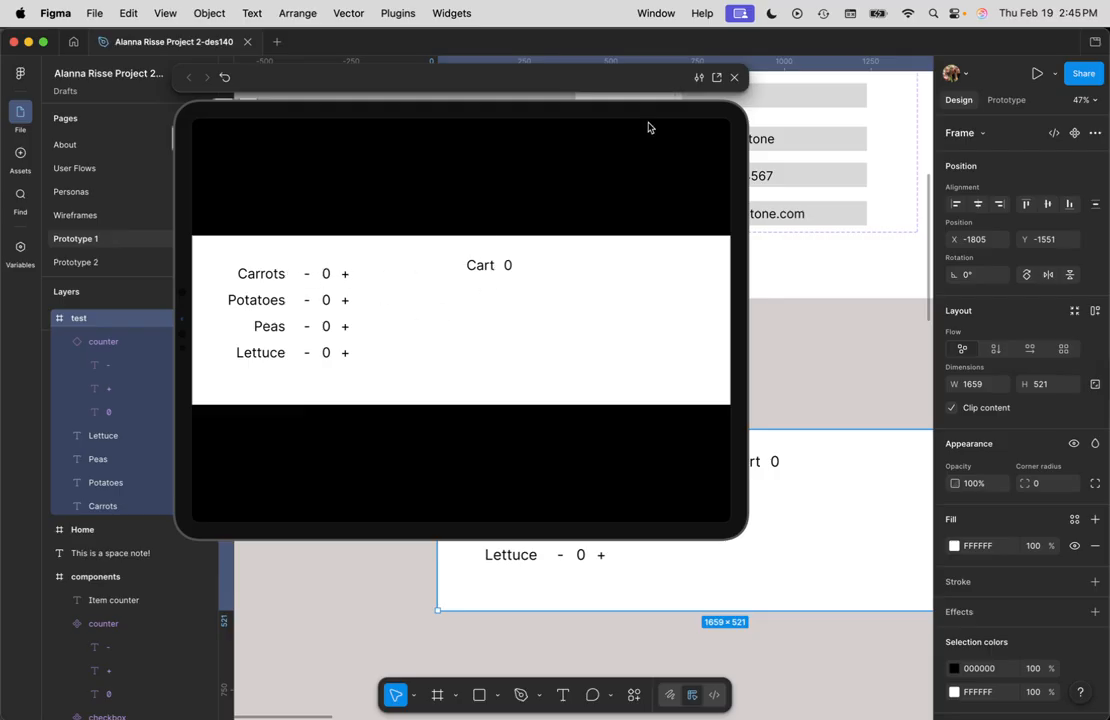
left_click(734, 77)
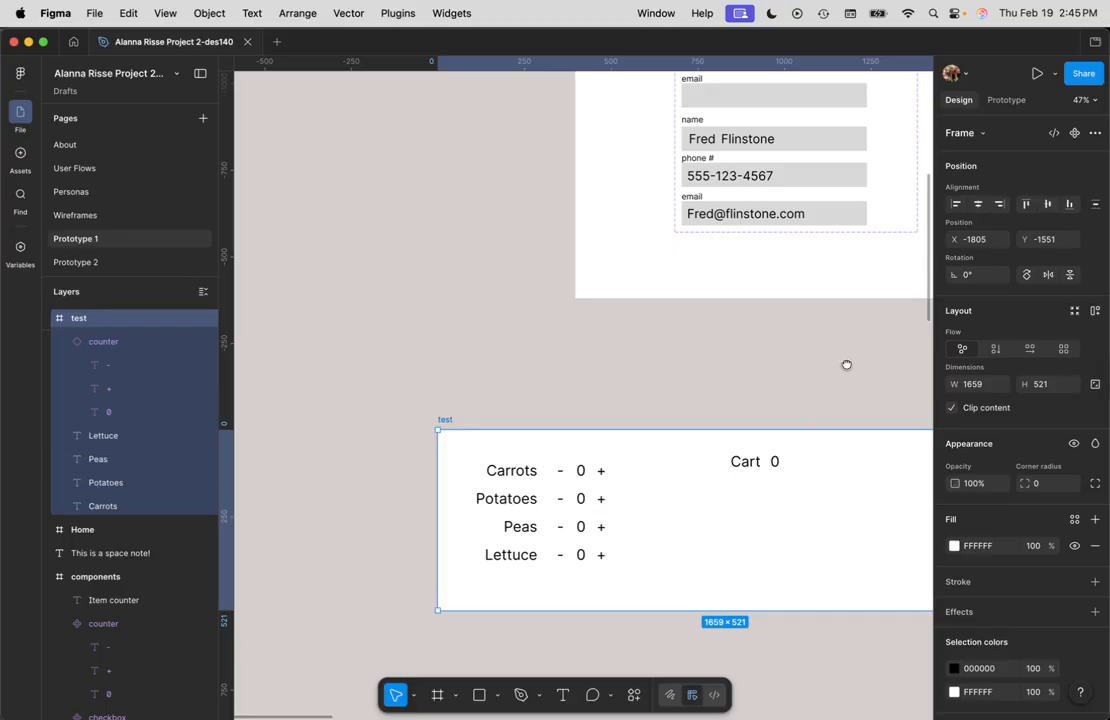
Step: Inspect the minus sign text layer inside the counter component
left_click_drag(846, 365, 779, 395)
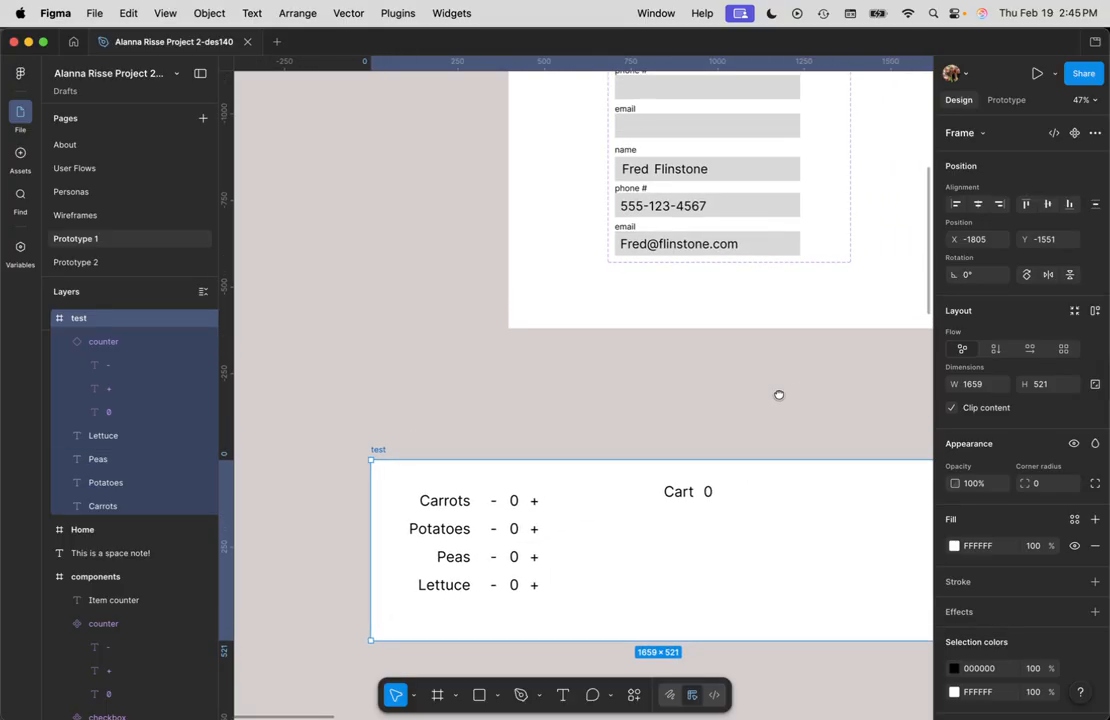
left_click(498, 503)
left_click(714, 426)
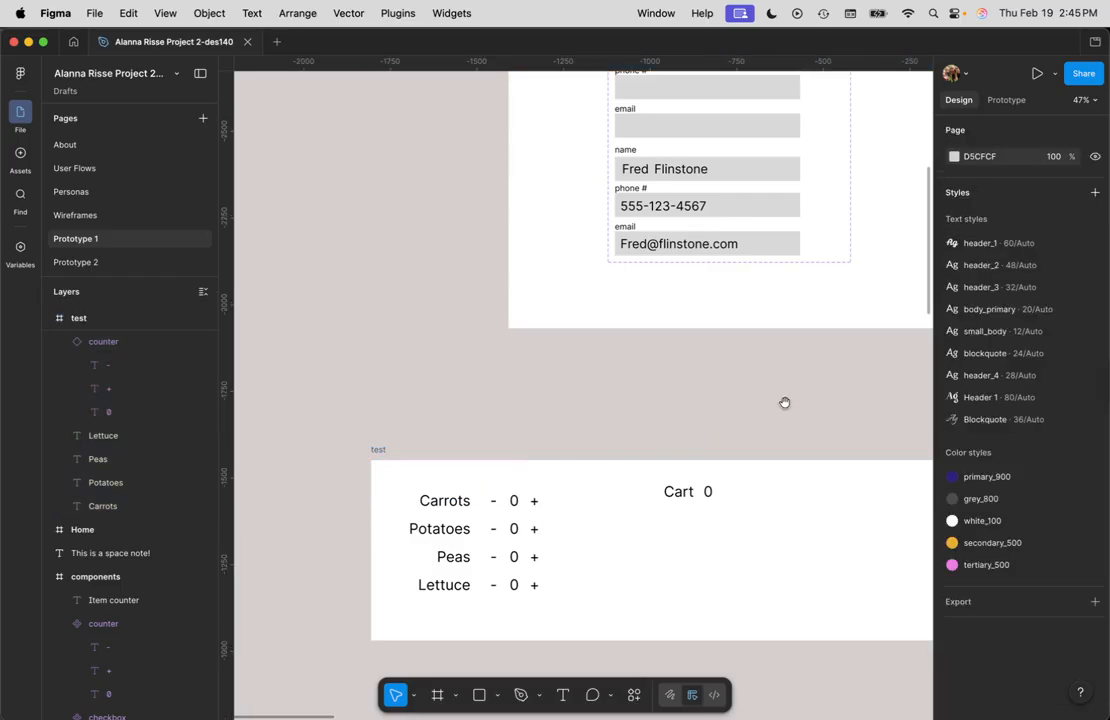
left_click_drag(781, 404, 367, 535)
left_click_drag(671, 347, 637, 442)
left_click(563, 328)
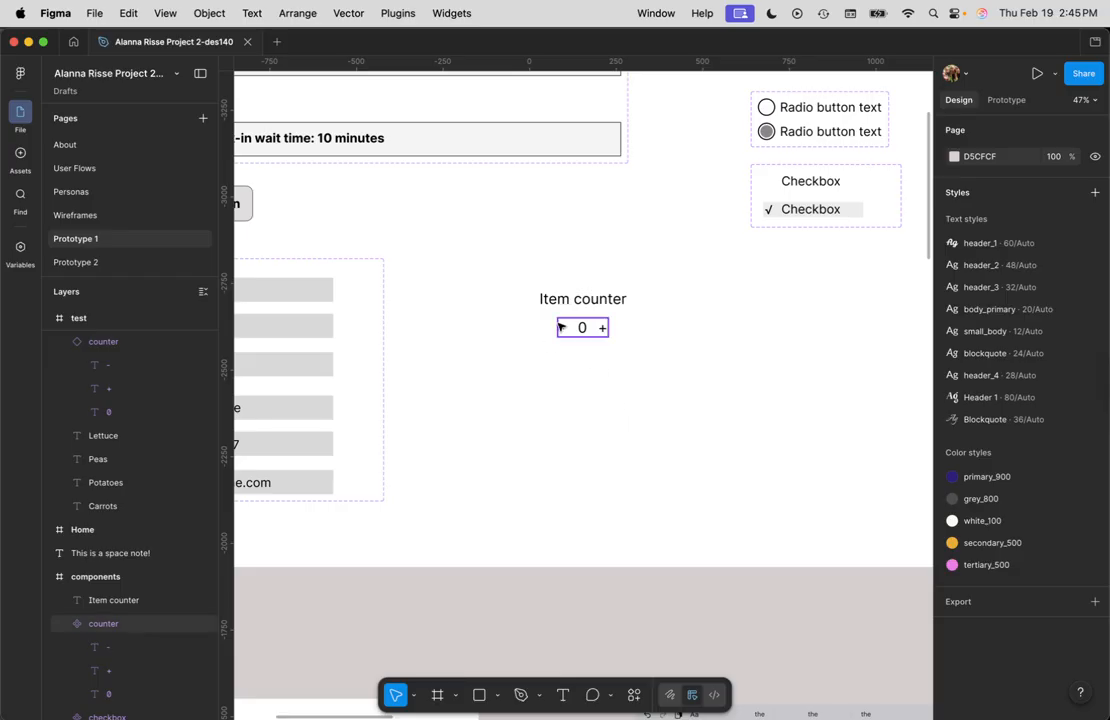
double_click(561, 328)
scroll(564, 330, "up", 10)
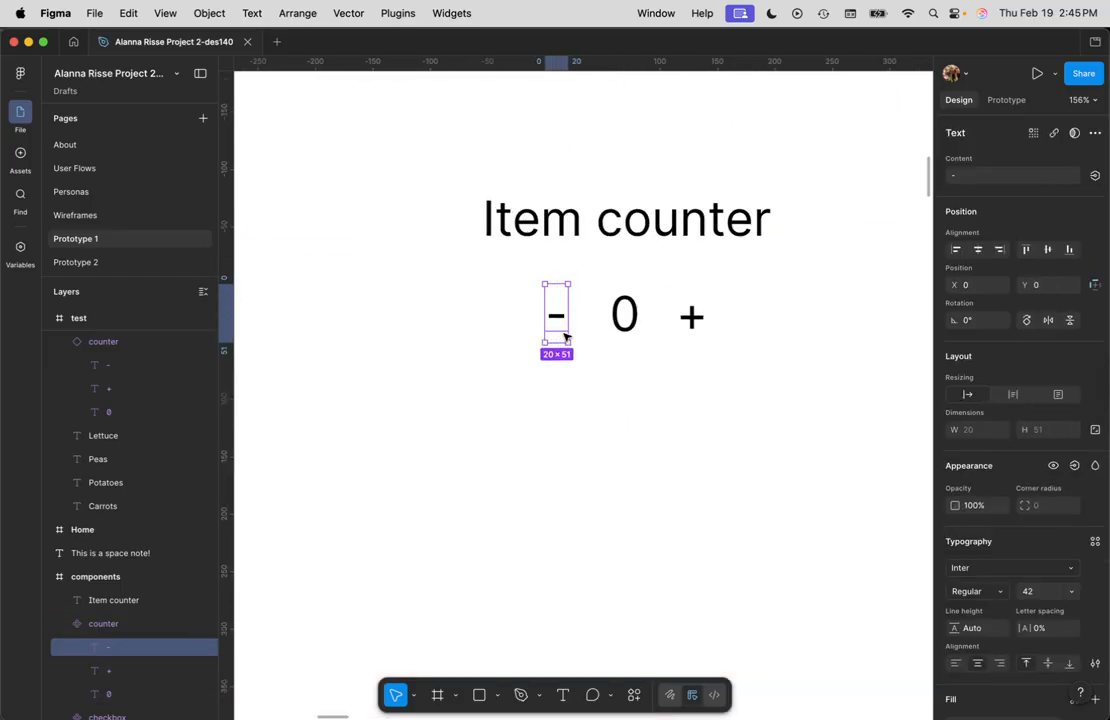
left_click(649, 406)
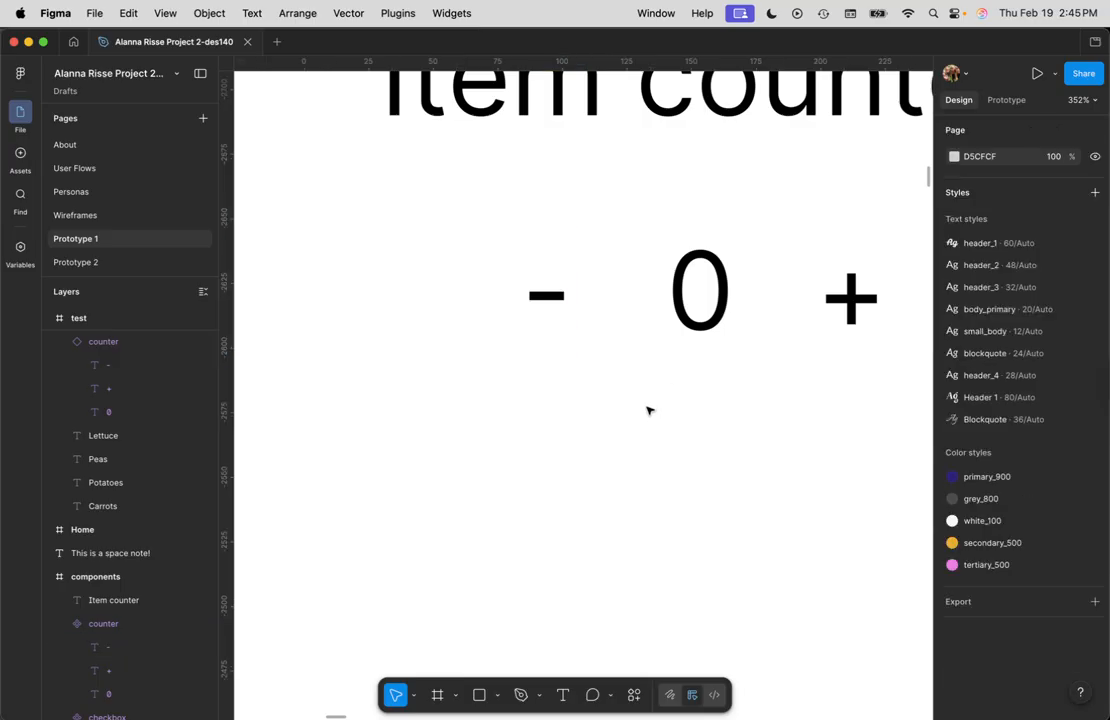
left_click(538, 291)
left_click(548, 297)
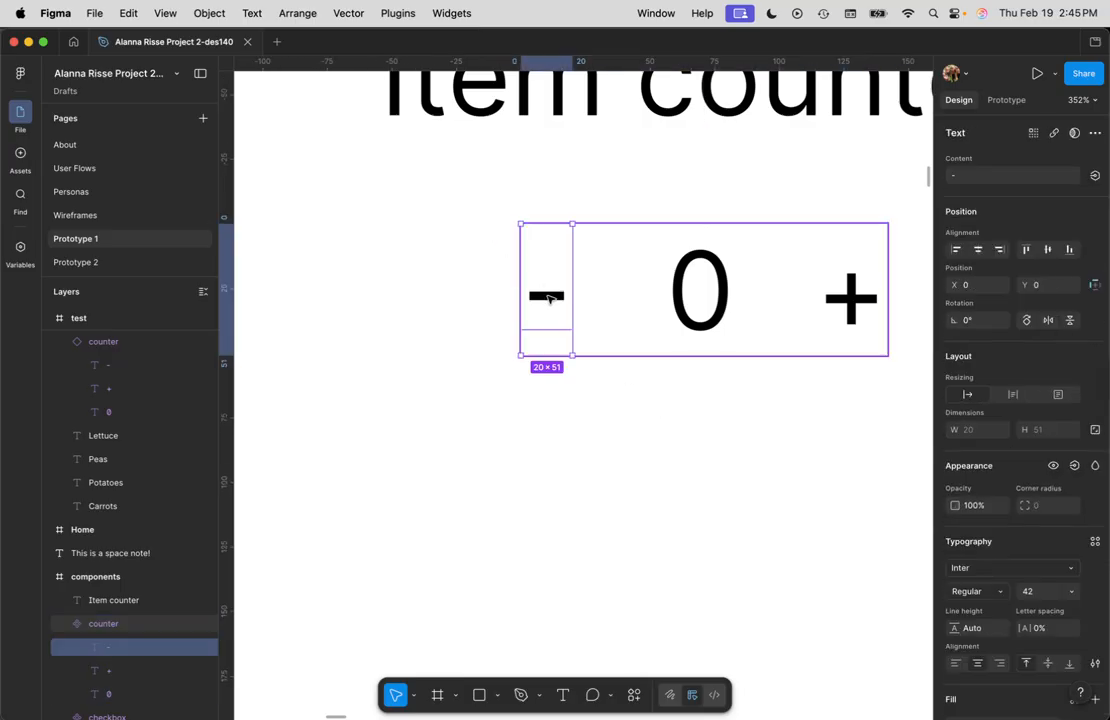
scroll(548, 297, "down", 6)
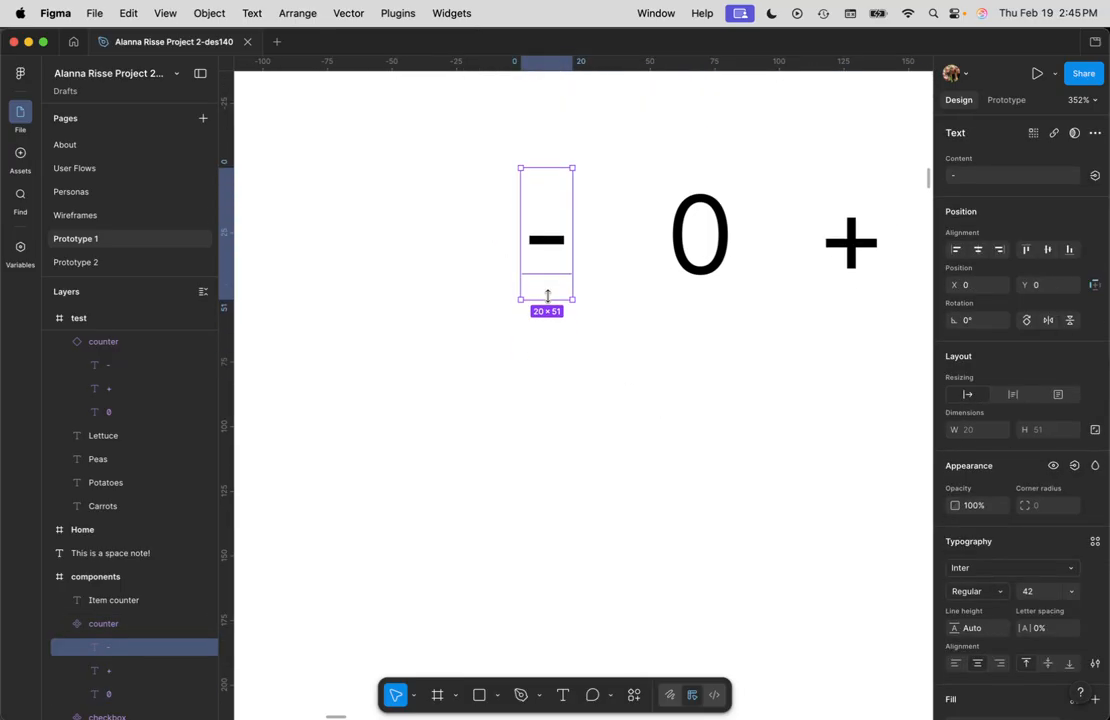
scroll(620, 362, "down", 1)
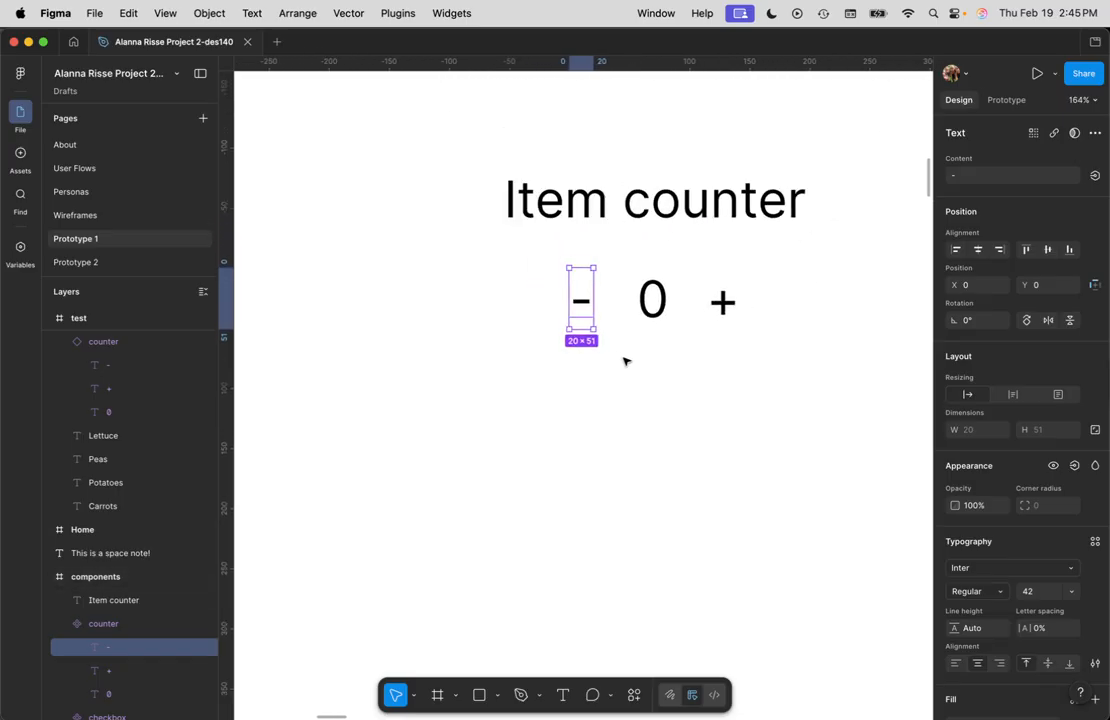
scroll(614, 337, "up", 2)
left_click_drag(556, 274, 520, 273)
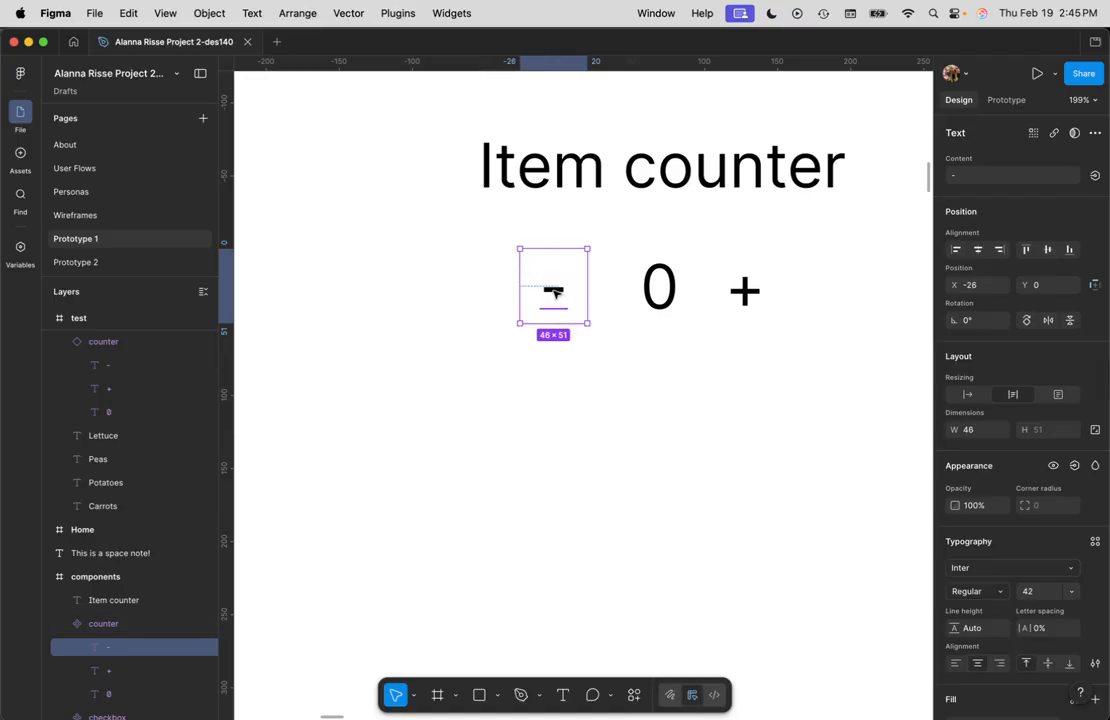
key("super+z")
left_click(607, 407)
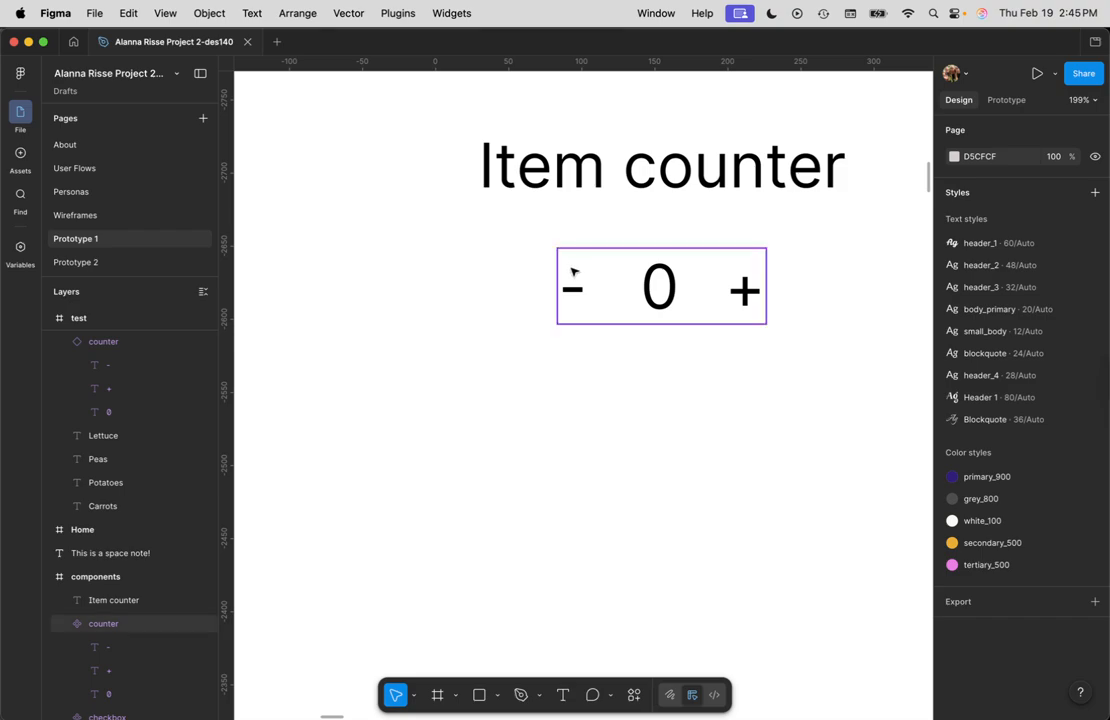
Step: Draw rectangles about 41 × 47 over the minus and plus signs of the counter component
key("r")
left_click_drag(558, 254, 743, 289)
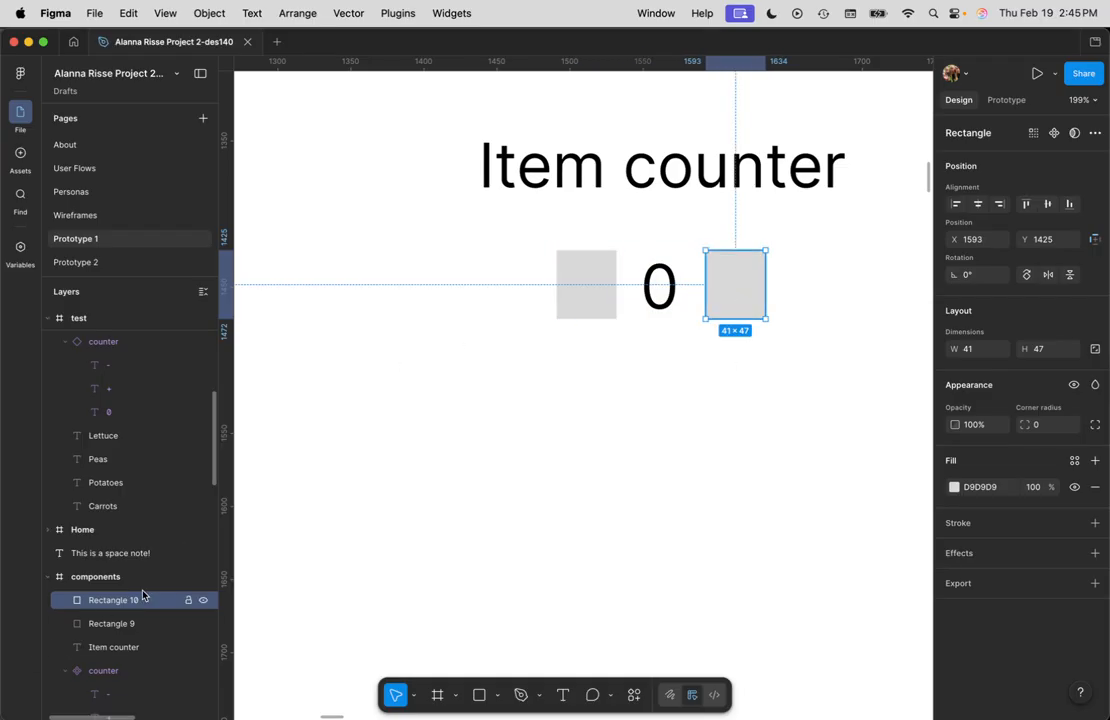
Step: Rename the rectangle over the plus sign as plus button
scroll(118, 588, "down", 1)
scroll(127, 597, "down", 5)
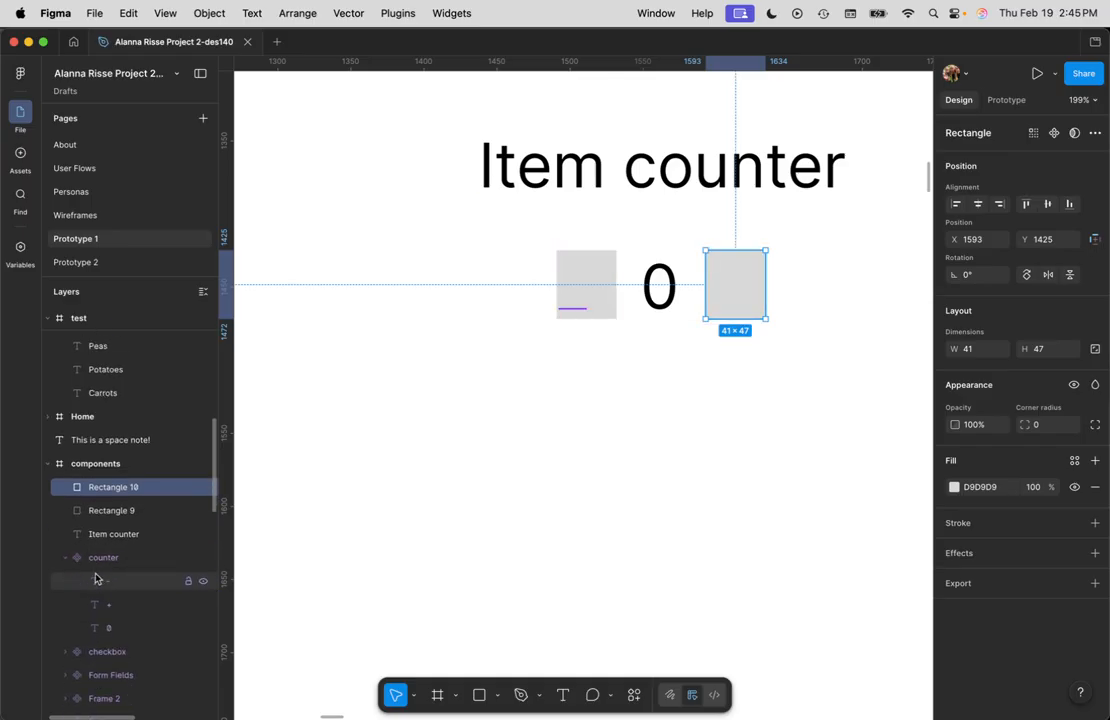
scroll(110, 470, "down", 1)
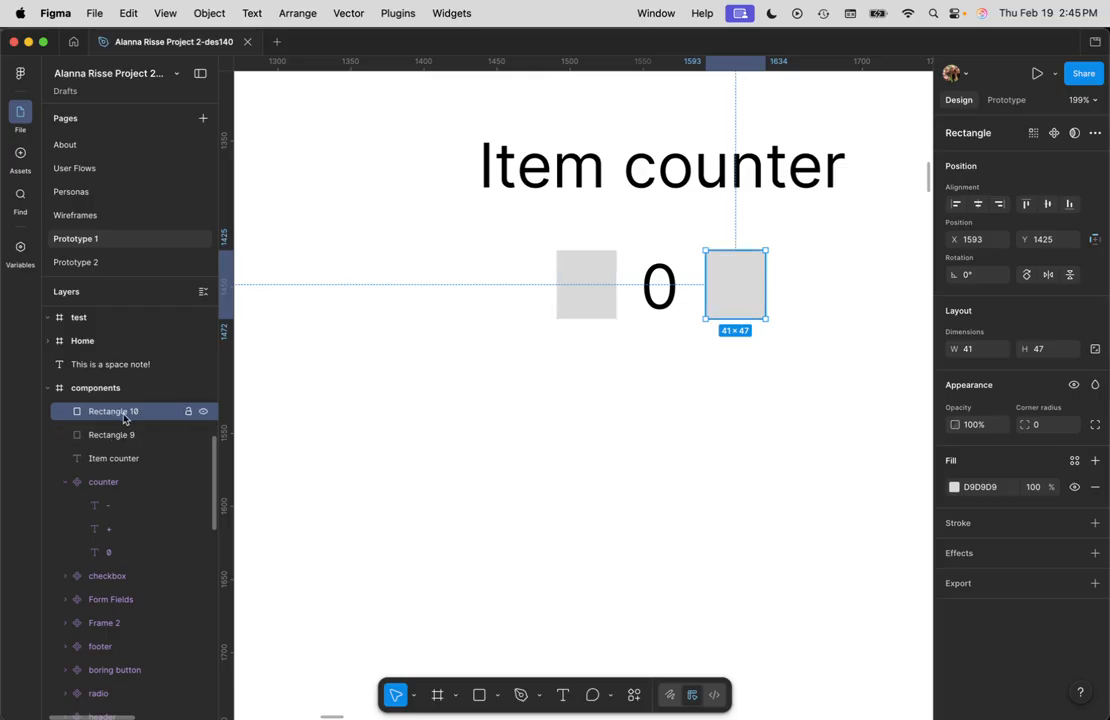
double_click(126, 415)
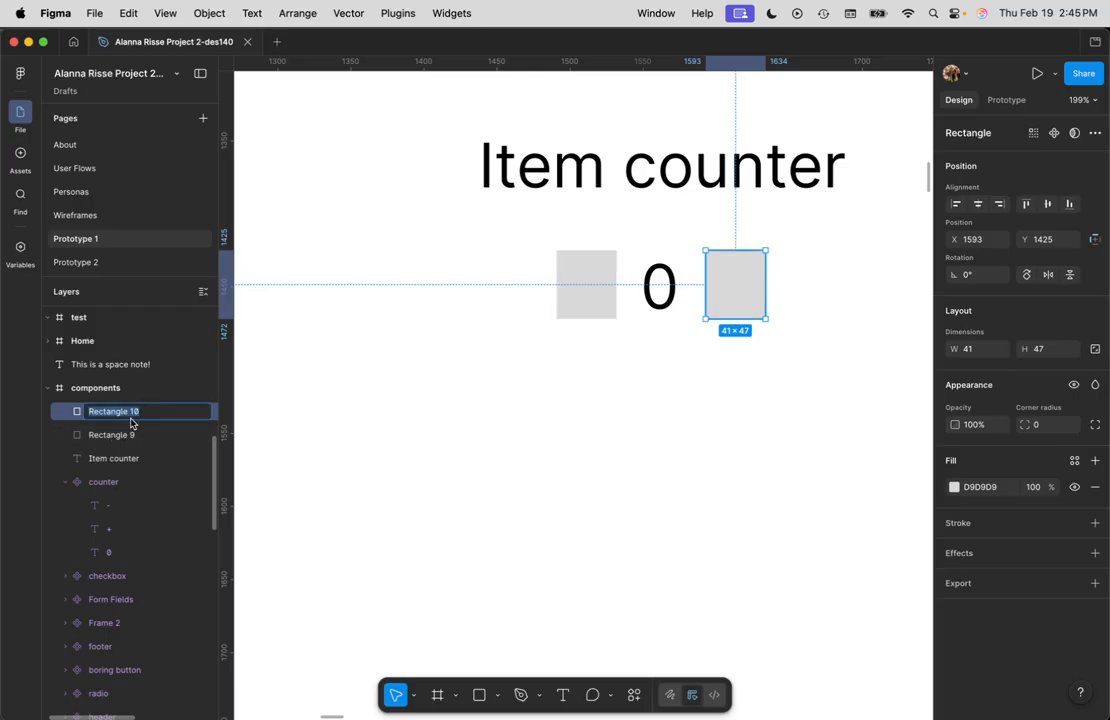
type("plus button")
Step: Rename the rectangle over the minus sign as minus button
left_click(117, 438)
double_click(117, 437)
type("minus button")
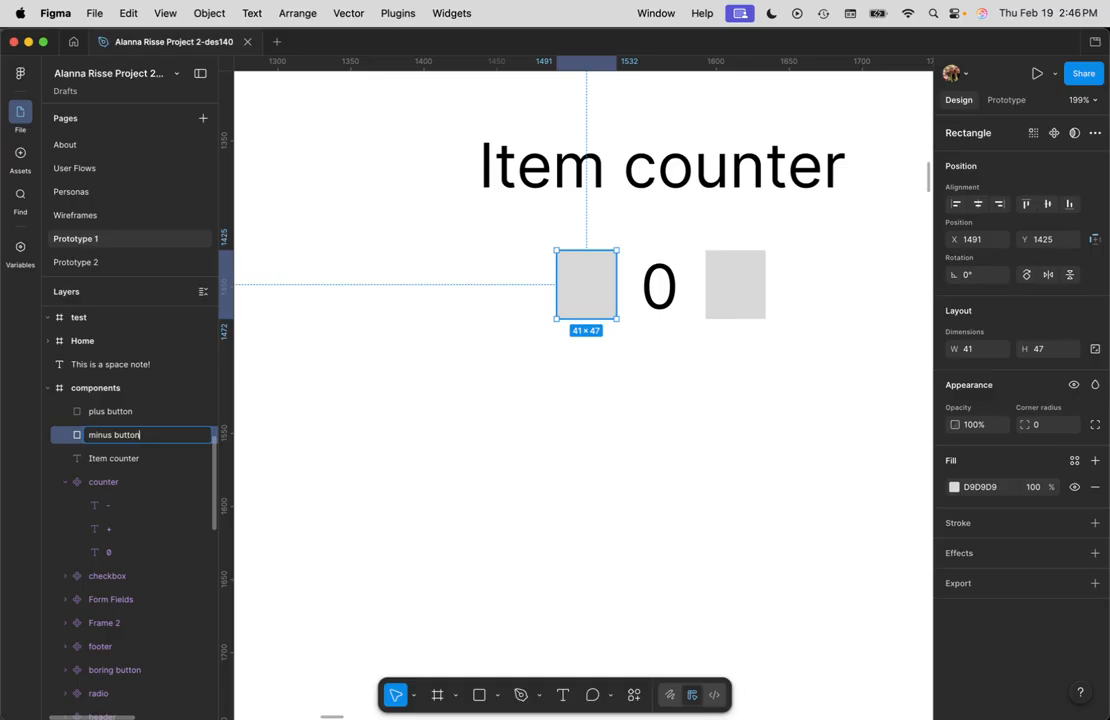
Step: Move the plus button and minus button rectangles into the counter component
left_click(471, 453)
left_click(116, 413)
left_click(118, 437, "shift")
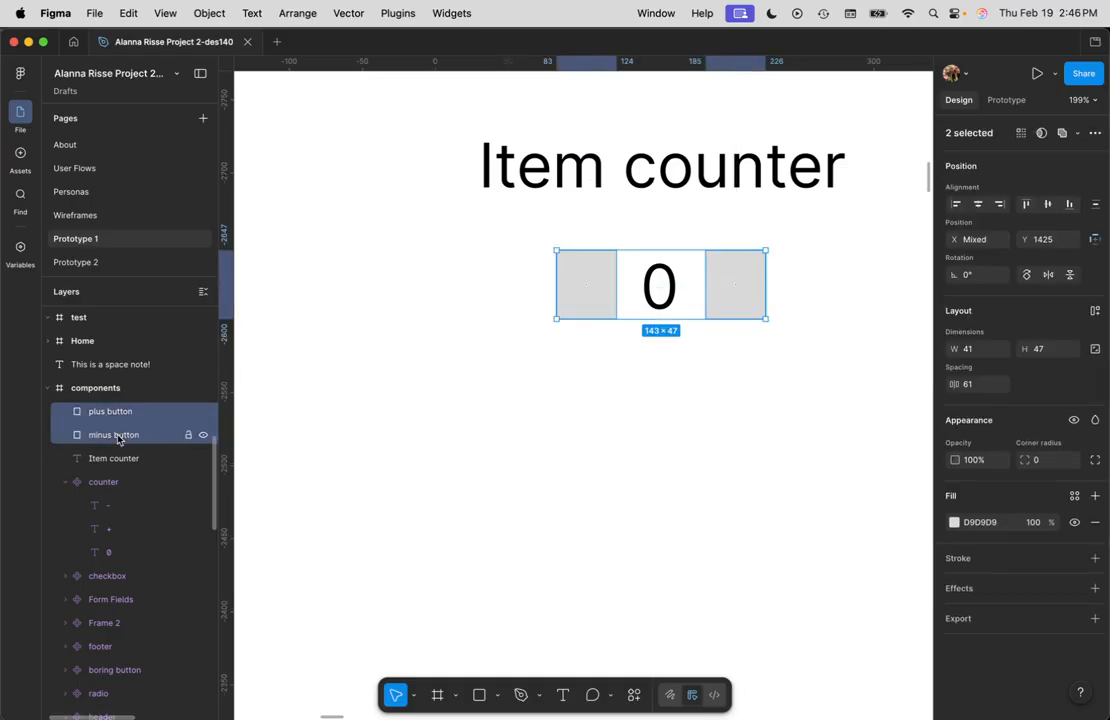
left_click_drag(117, 438, 115, 490)
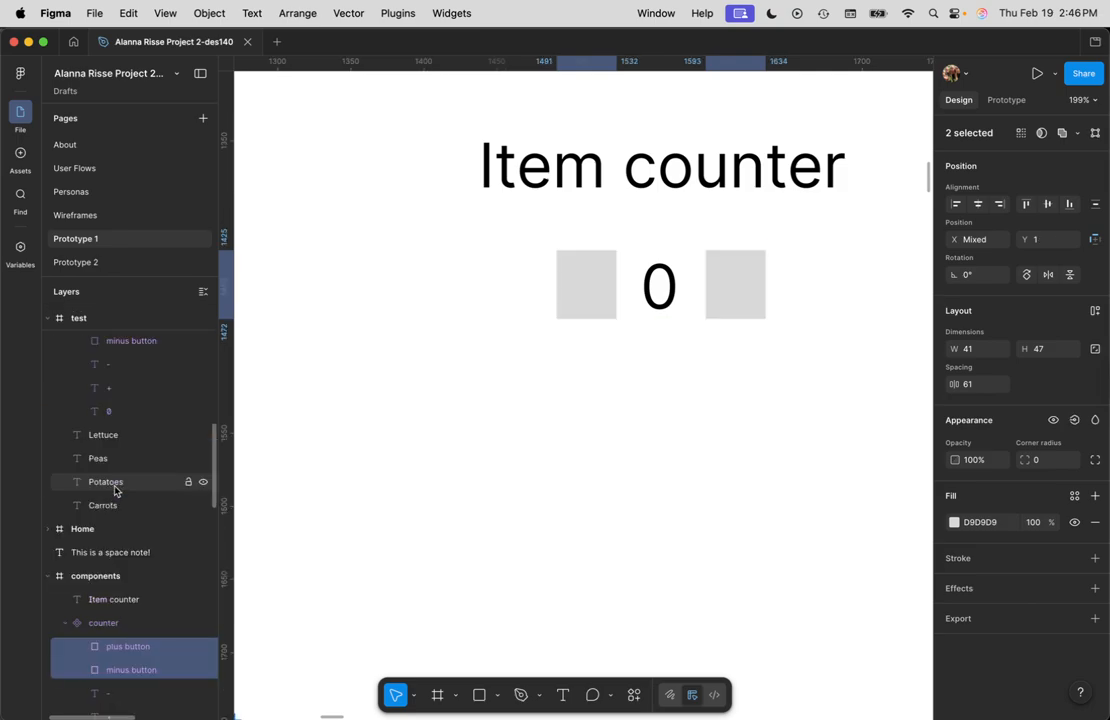
scroll(134, 620, "down", 3)
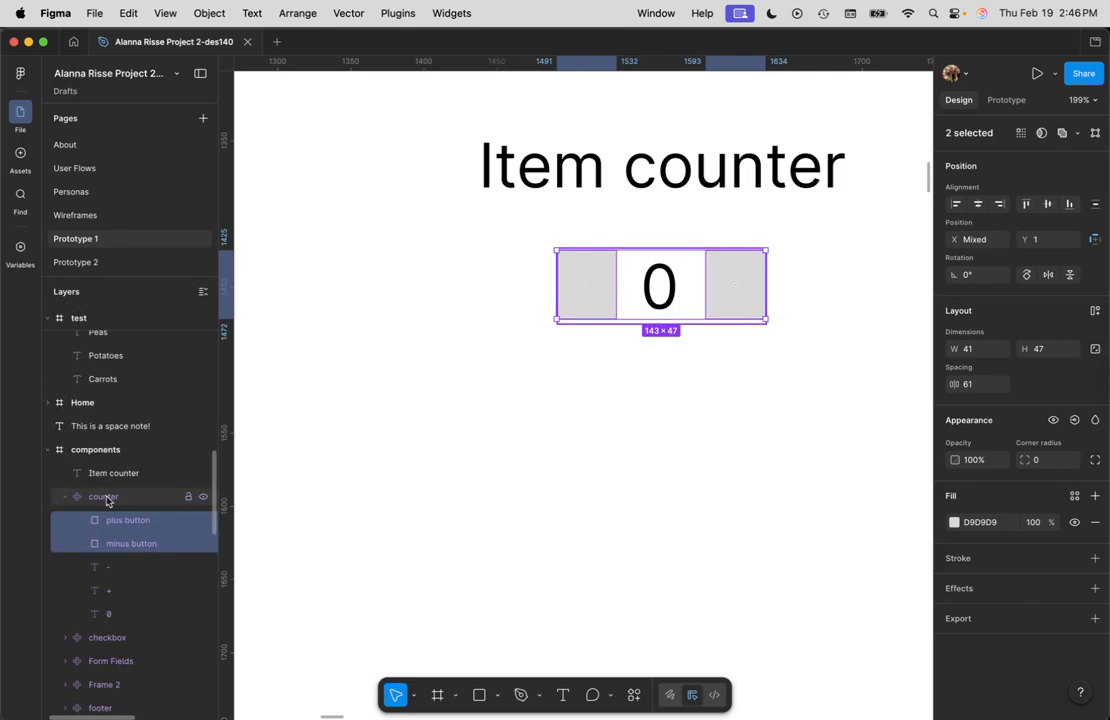
left_click(108, 498)
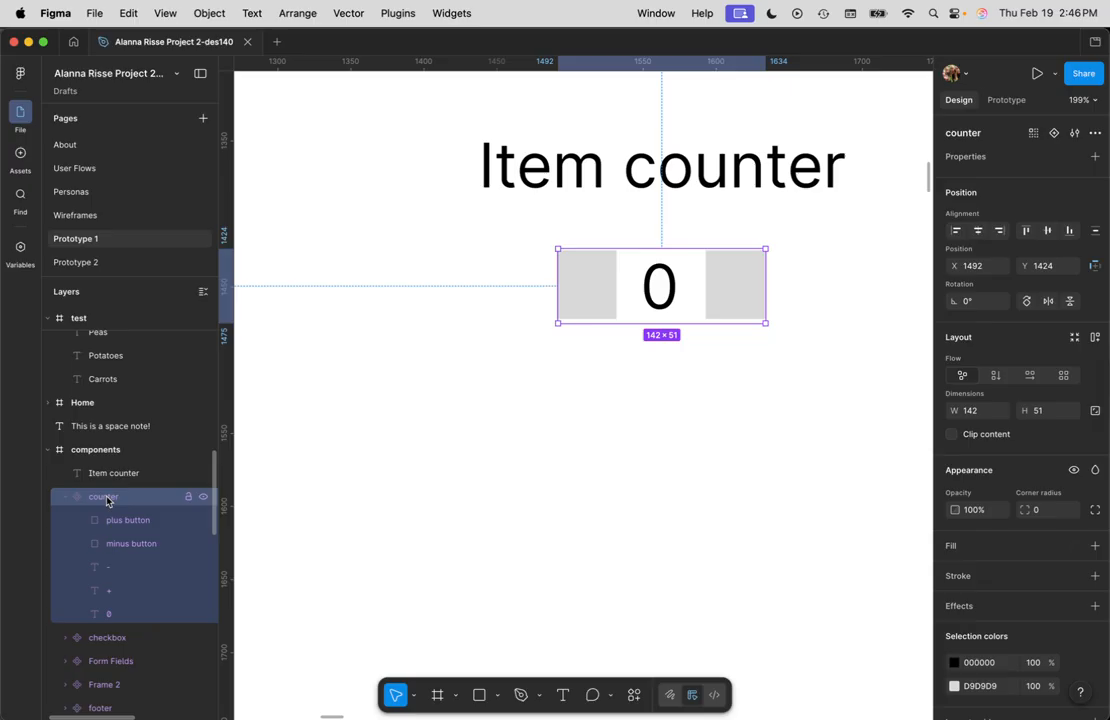
Step: Remove the fill from both button rectangles so they become invisible
left_click(587, 289)
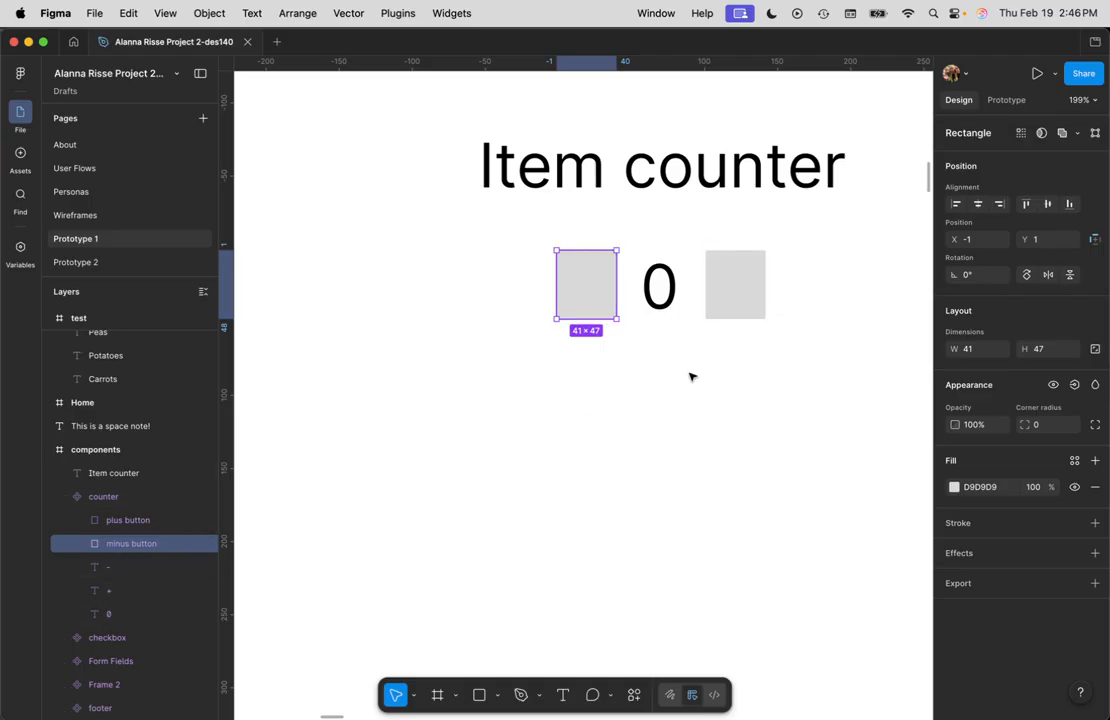
left_click(748, 287, "shift")
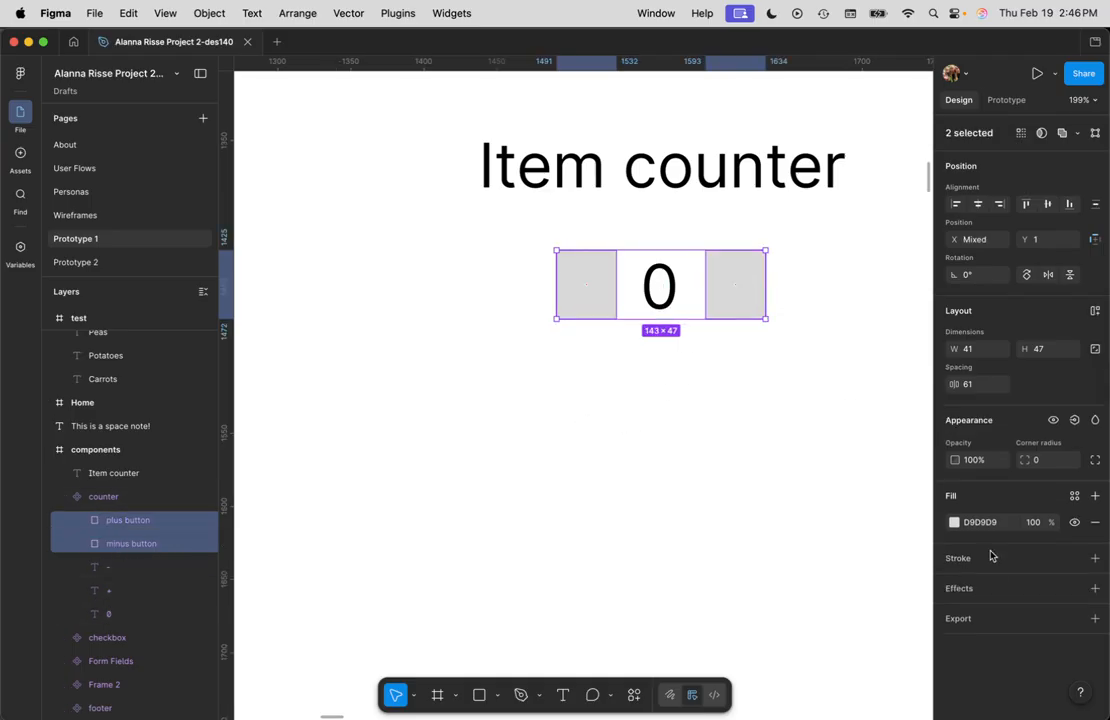
left_click(1095, 522)
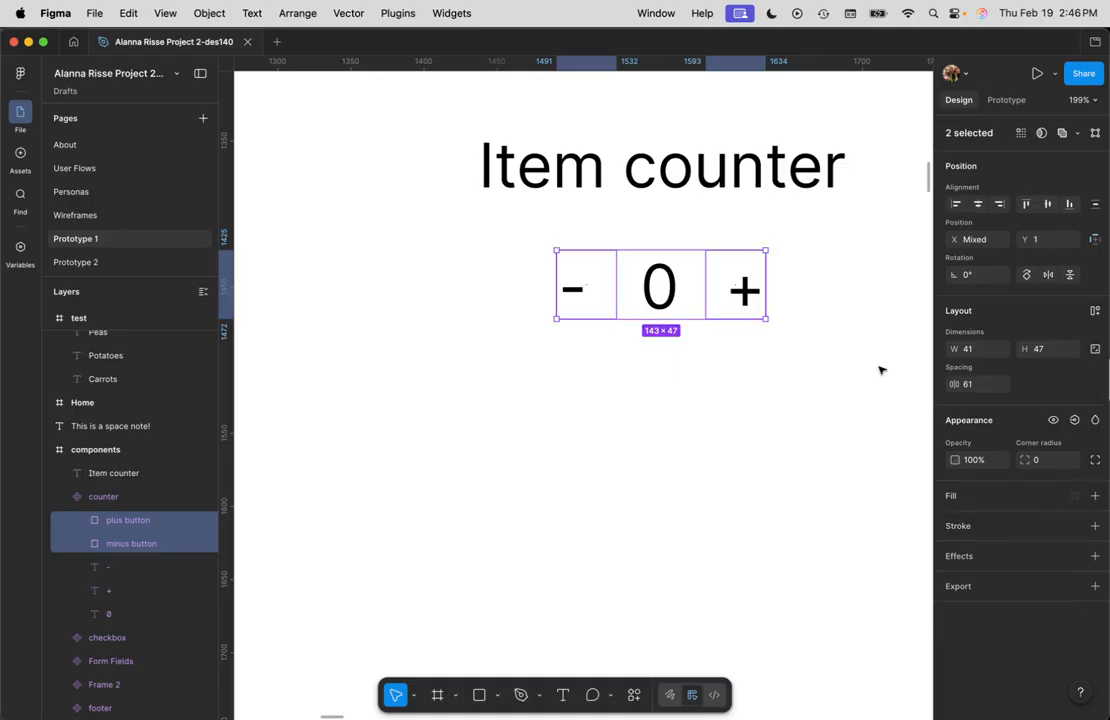
left_click(523, 467)
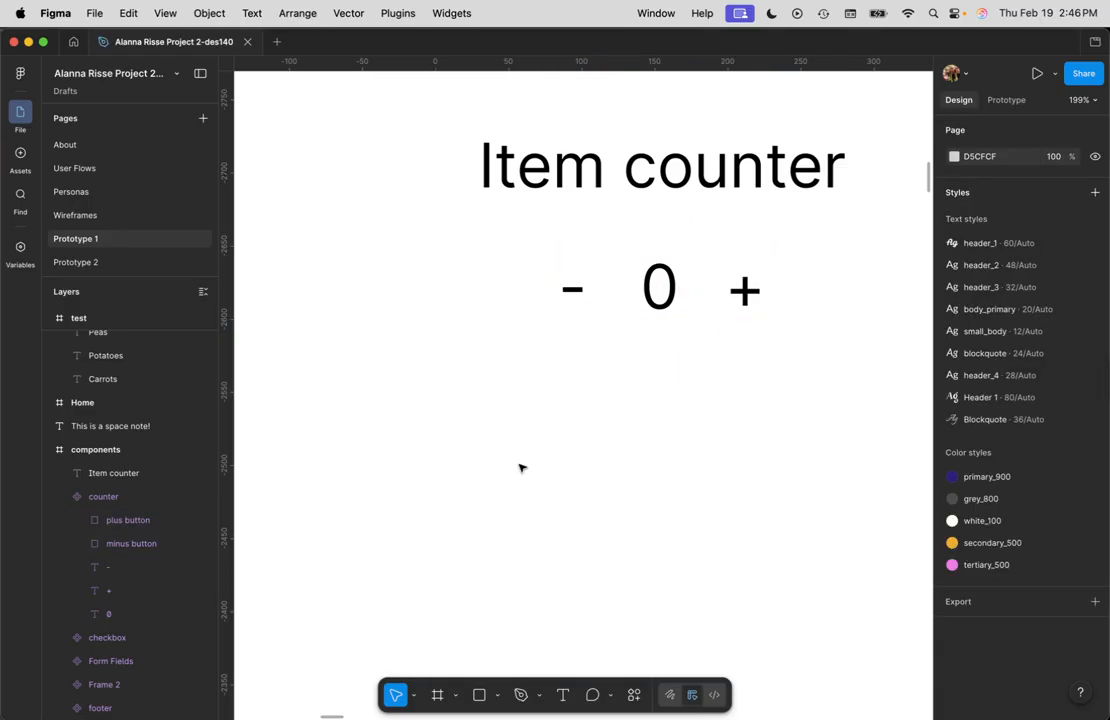
Step: Copy the tap interactions on the minus sign of the Carrots counter instance in the test frame
left_click_drag(439, 523, 788, 454)
left_click_drag(353, 254, 671, 294)
left_click_drag(439, 432, 578, 27)
left_click_drag(365, 451, 664, 227)
scroll(489, 488, "down", 3)
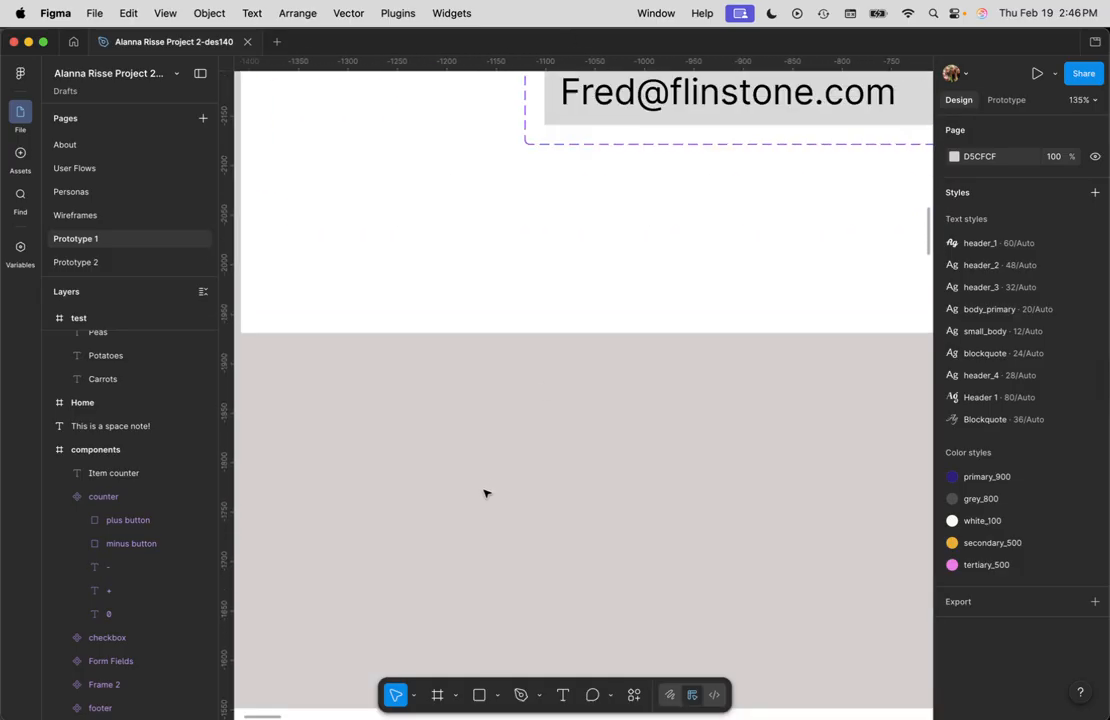
scroll(489, 491, "down", 3)
left_click_drag(374, 518, 639, 233)
left_click_drag(620, 339, 649, 245)
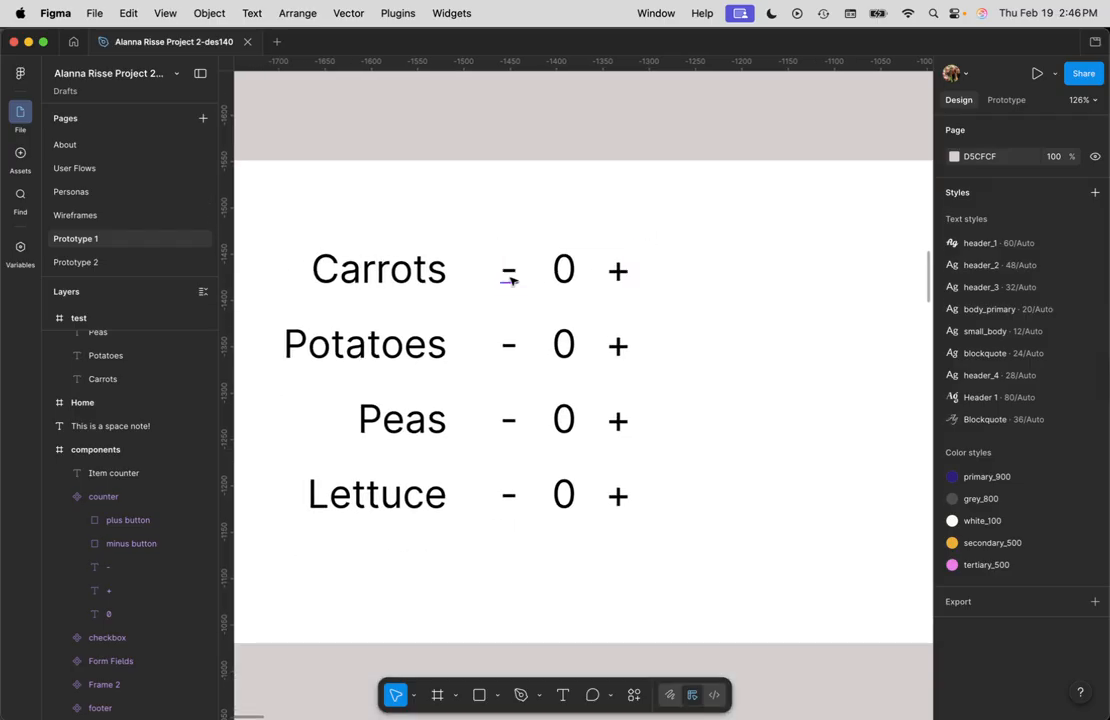
scroll(508, 285, "up", 5)
left_click(538, 166)
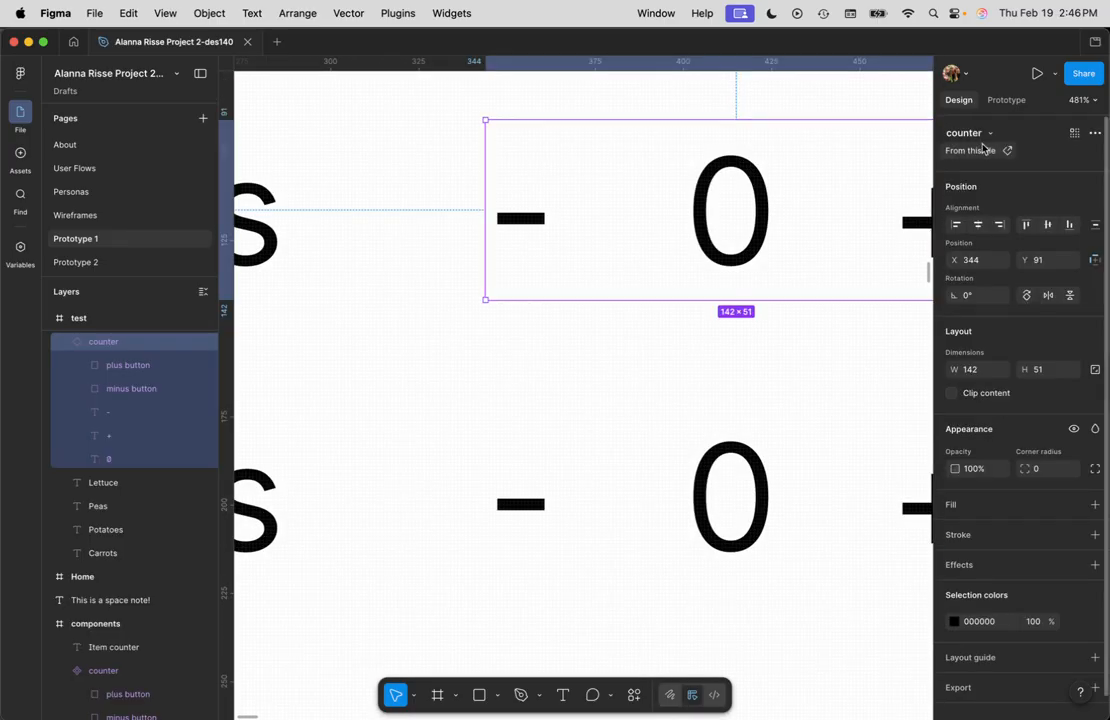
left_click(1008, 100)
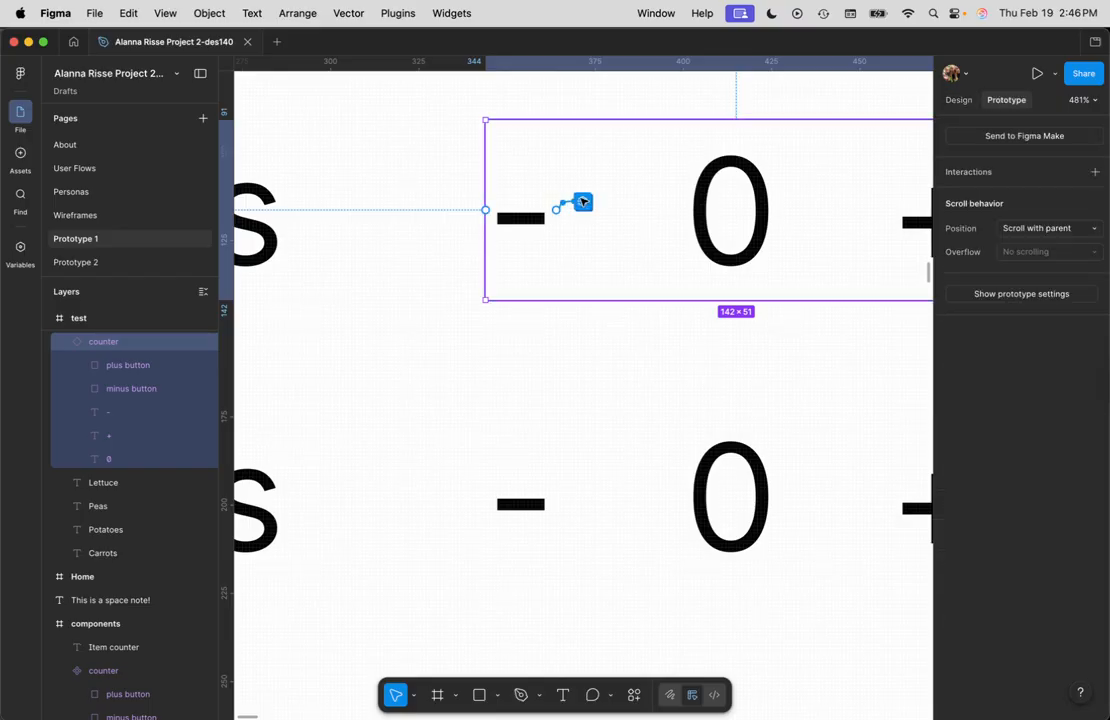
left_click(583, 202)
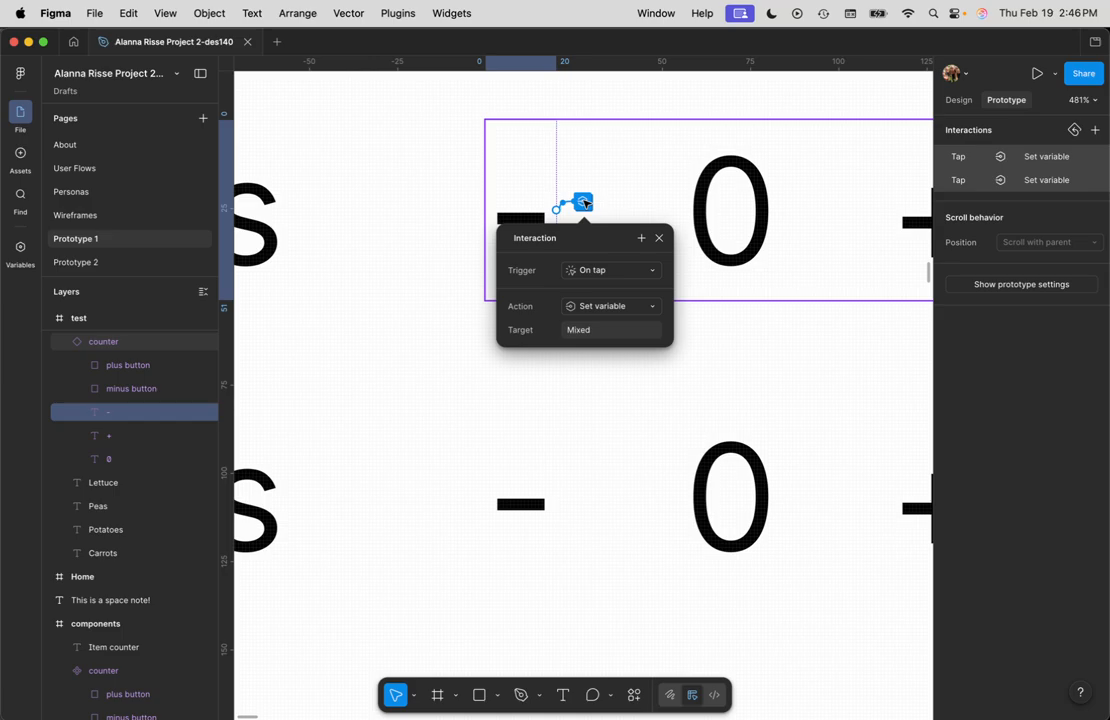
key("super+c")
key("Escape")
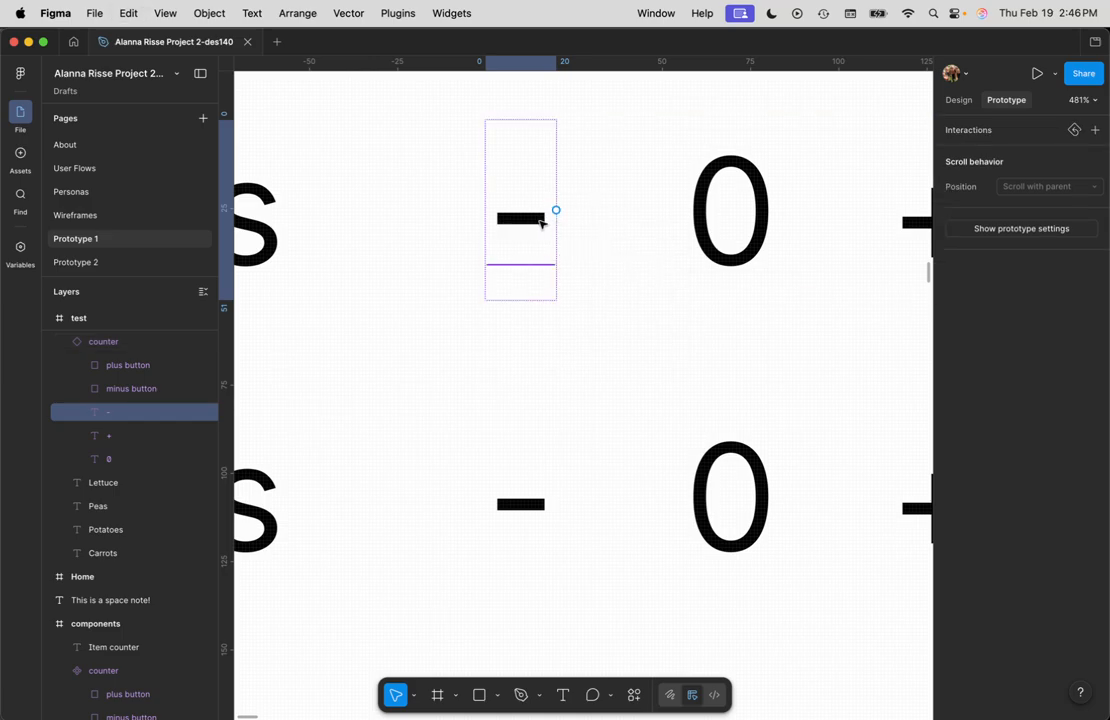
Step: Select the minus button rectangle inside the test frame's counter and add a new tap interaction to it
left_click(615, 212)
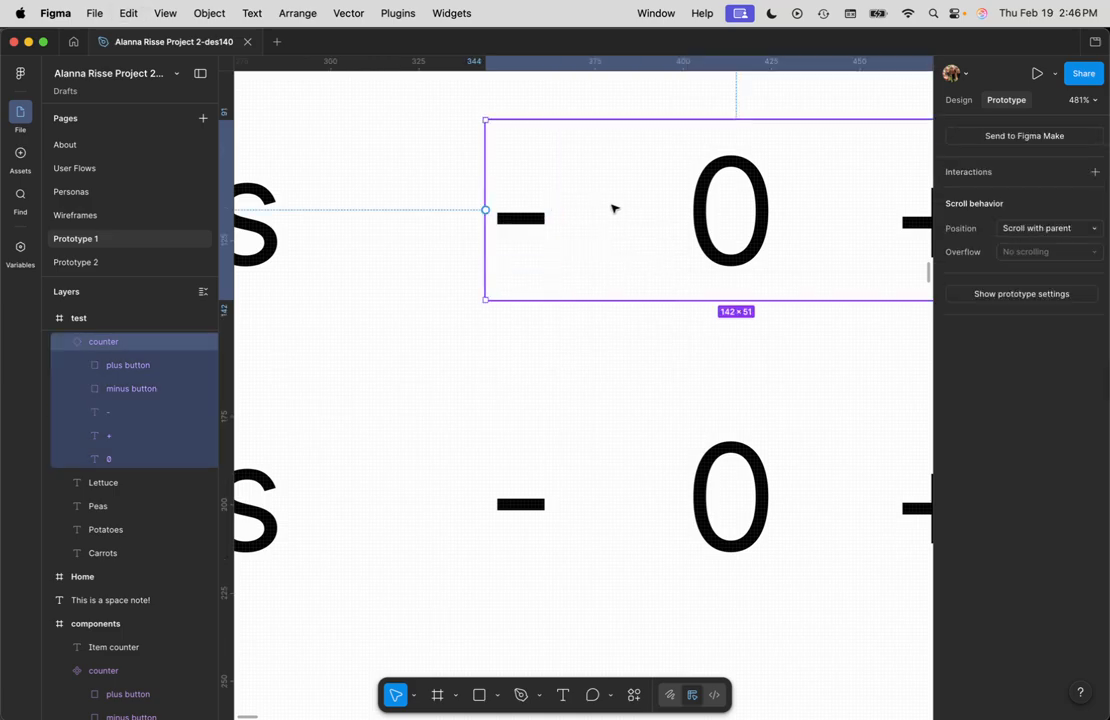
left_click(130, 370)
left_click(138, 389)
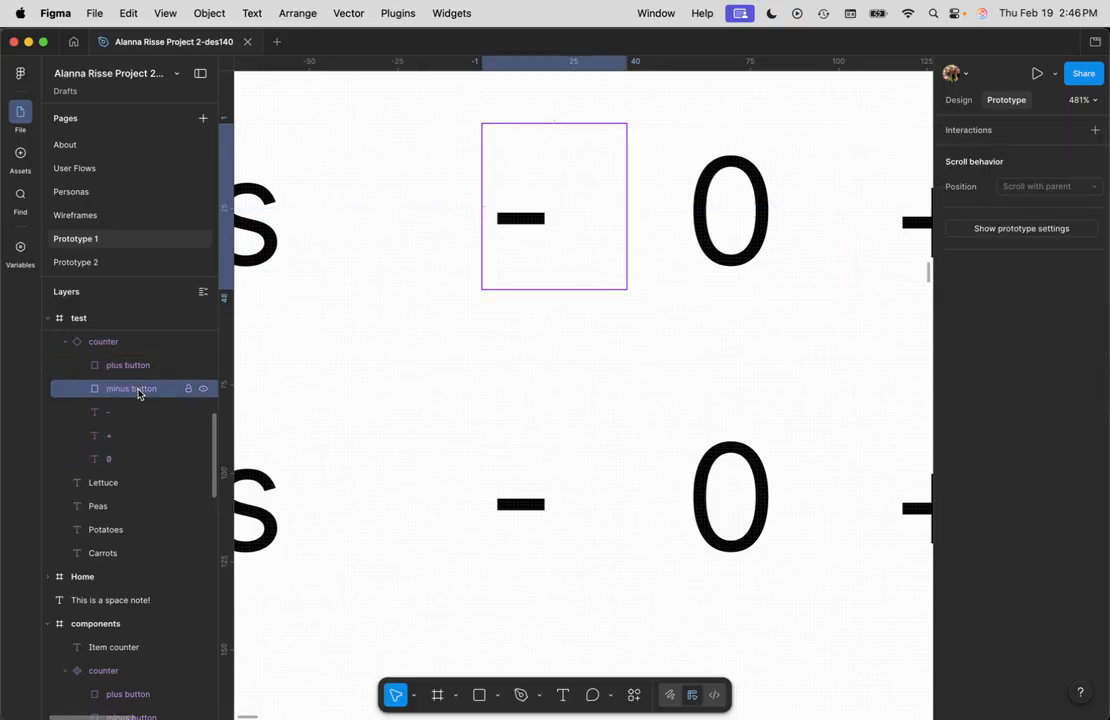
left_click(118, 342)
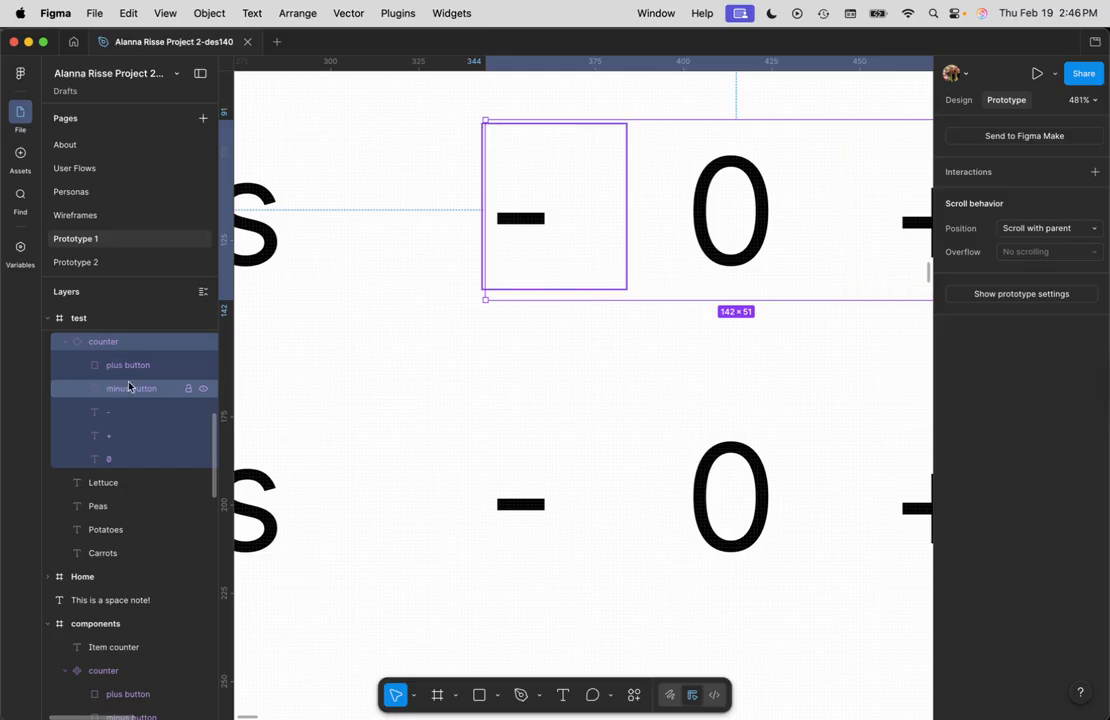
left_click(139, 366)
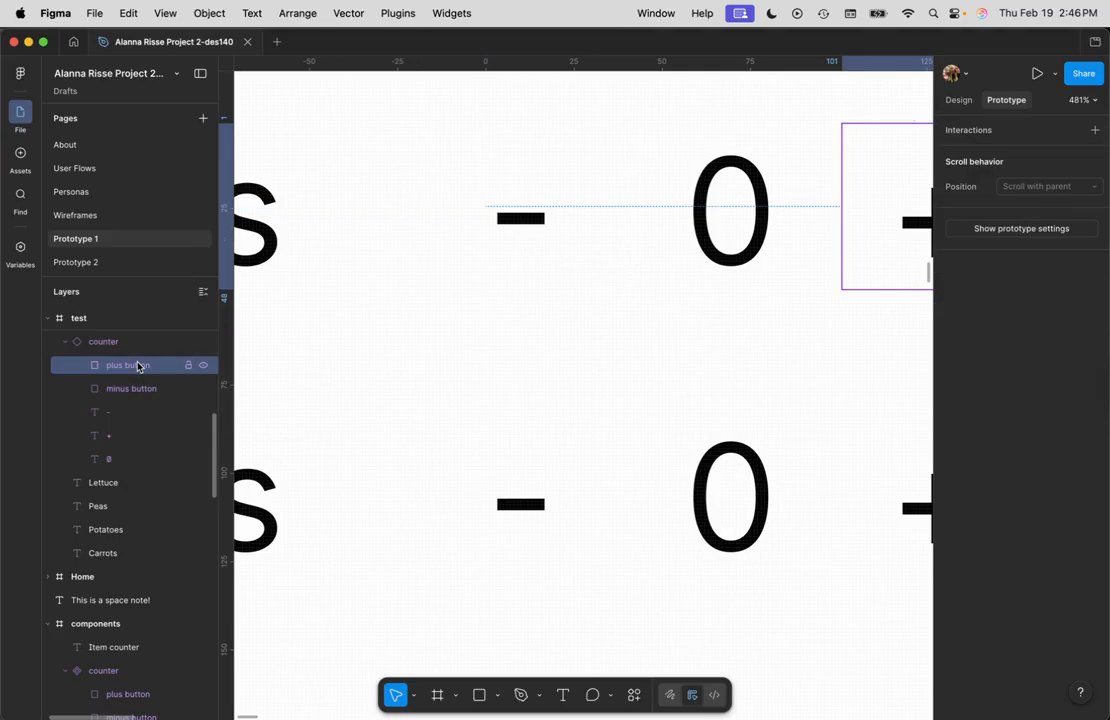
left_click(139, 388)
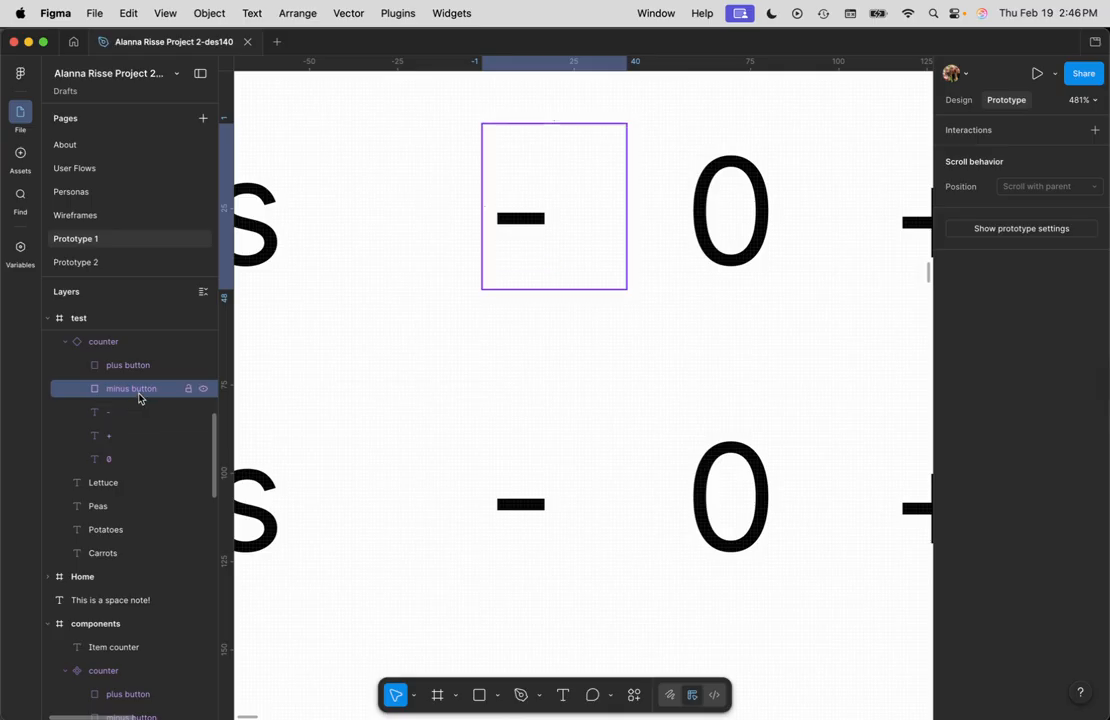
left_click(1039, 132)
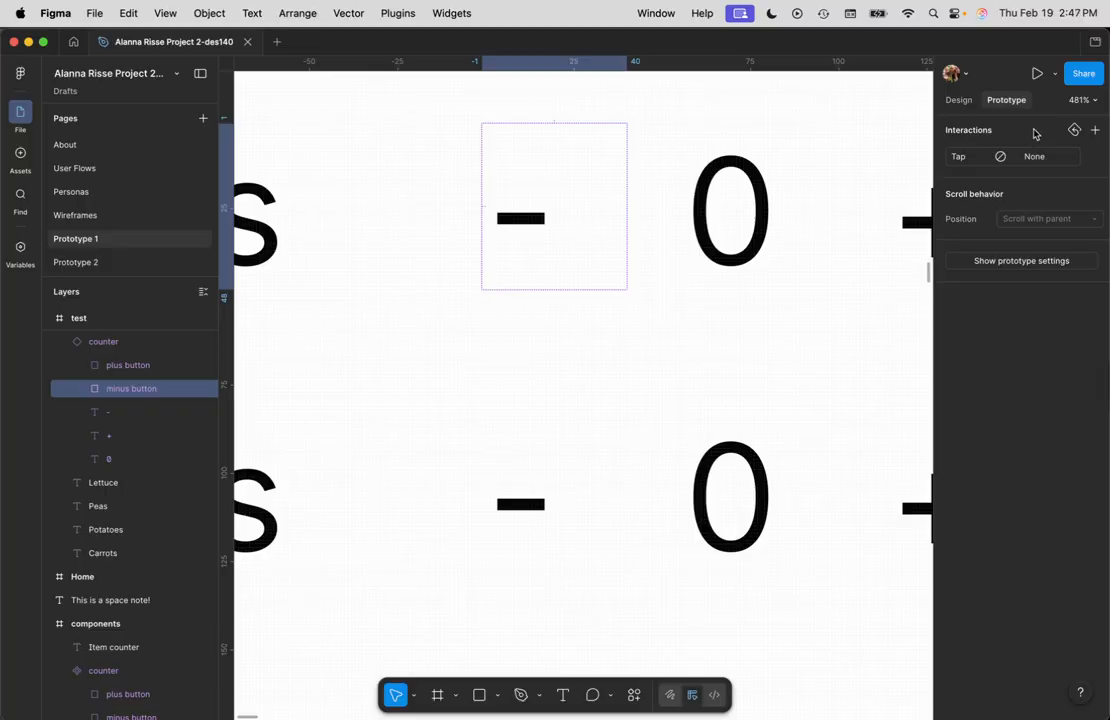
Step: Try to paste the copied interactions onto the minus button rectangle
left_click(528, 219)
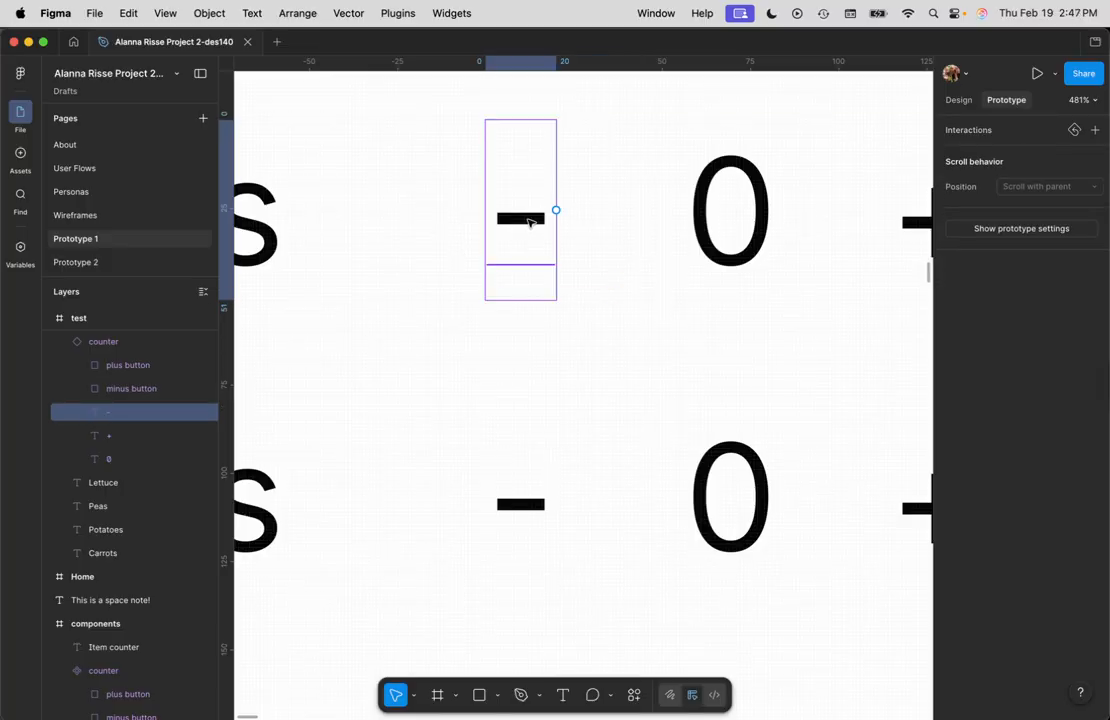
left_click(129, 389)
right_click(129, 391)
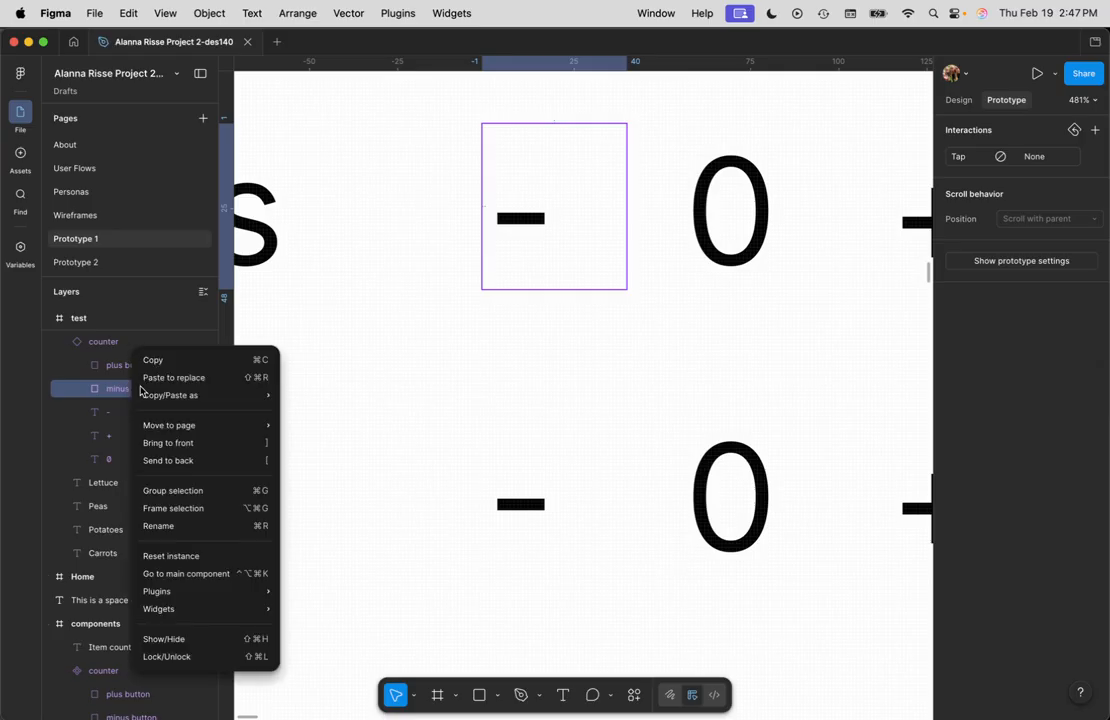
left_click(175, 377)
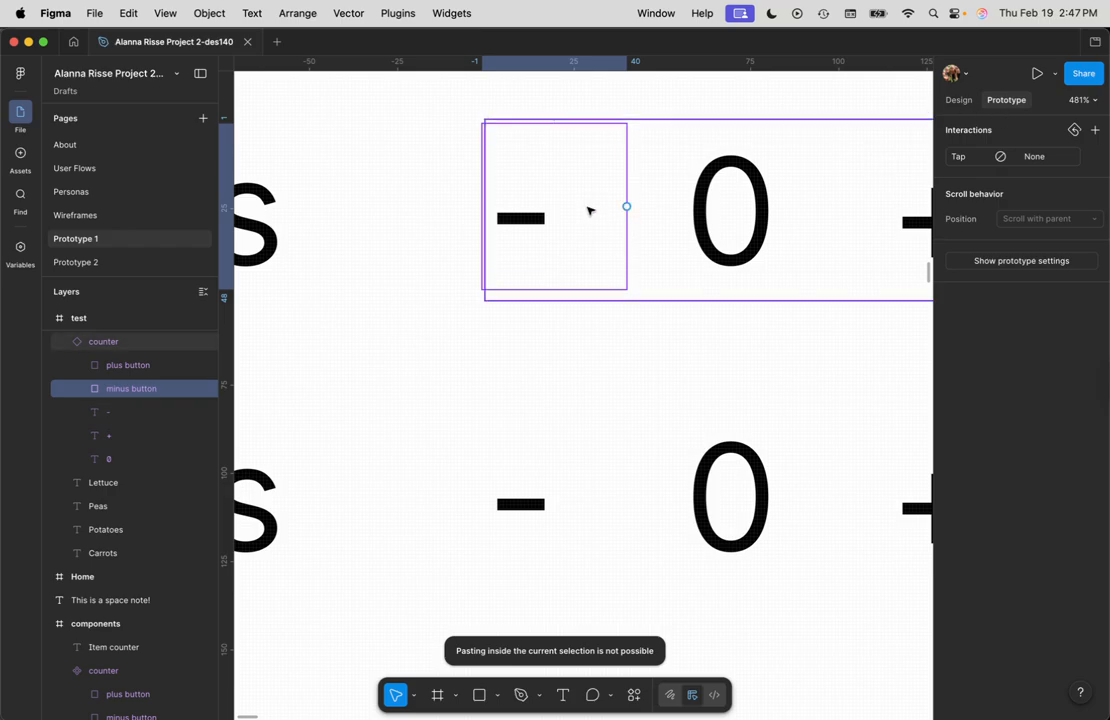
key("Escape")
Step: Set the minus button's tap action to Set variable, targeting Carrot Count with value Carrot Count + 1
left_click(144, 367)
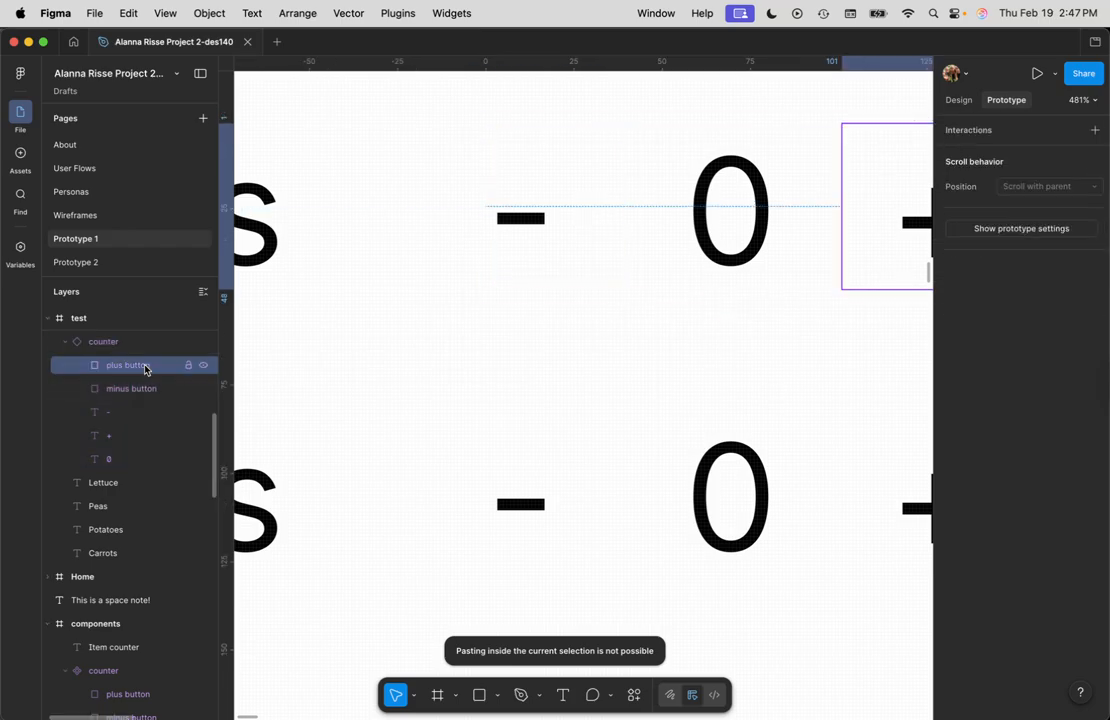
left_click(141, 390)
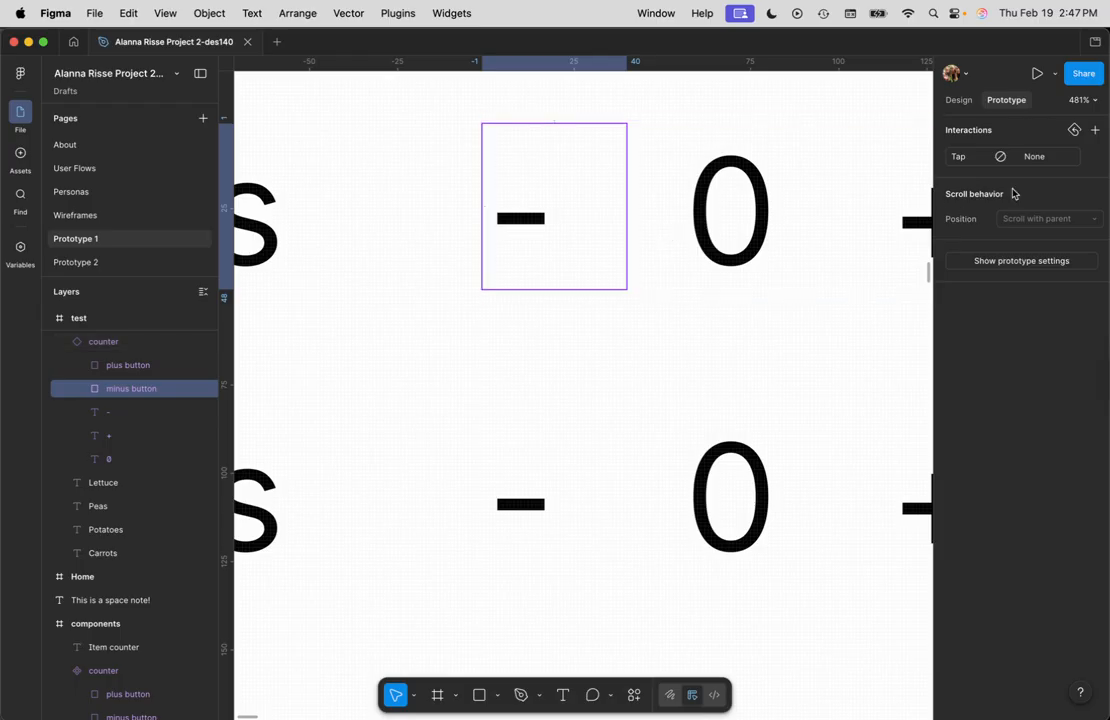
left_click(1052, 159)
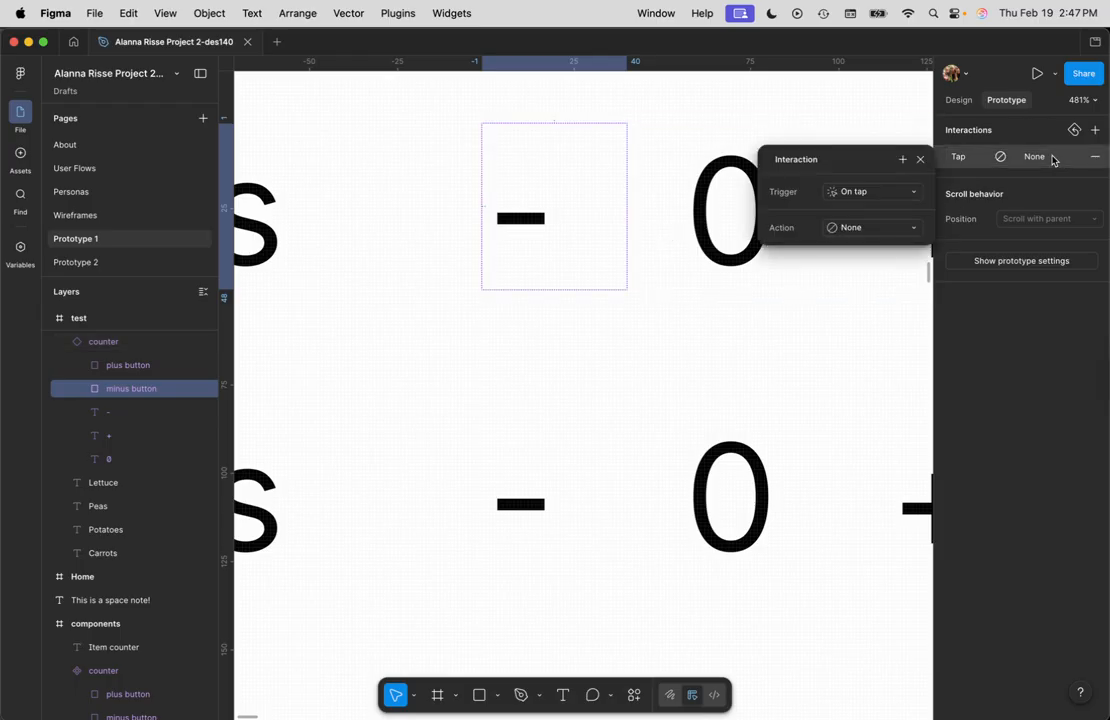
left_click(866, 230)
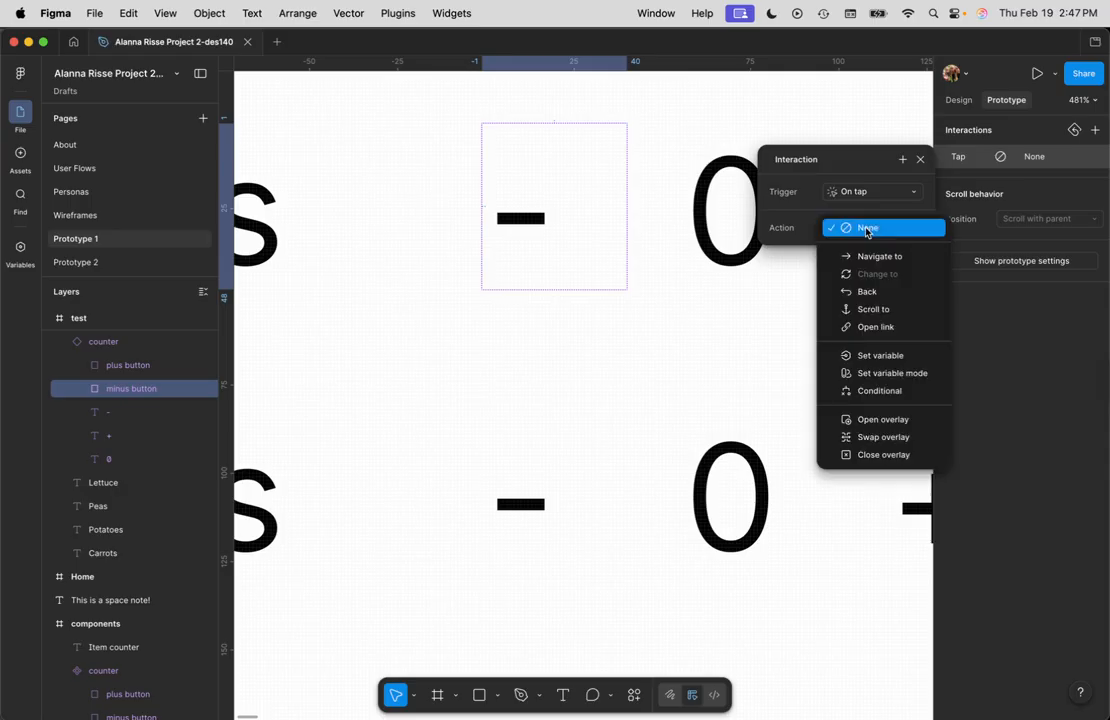
left_click(914, 355)
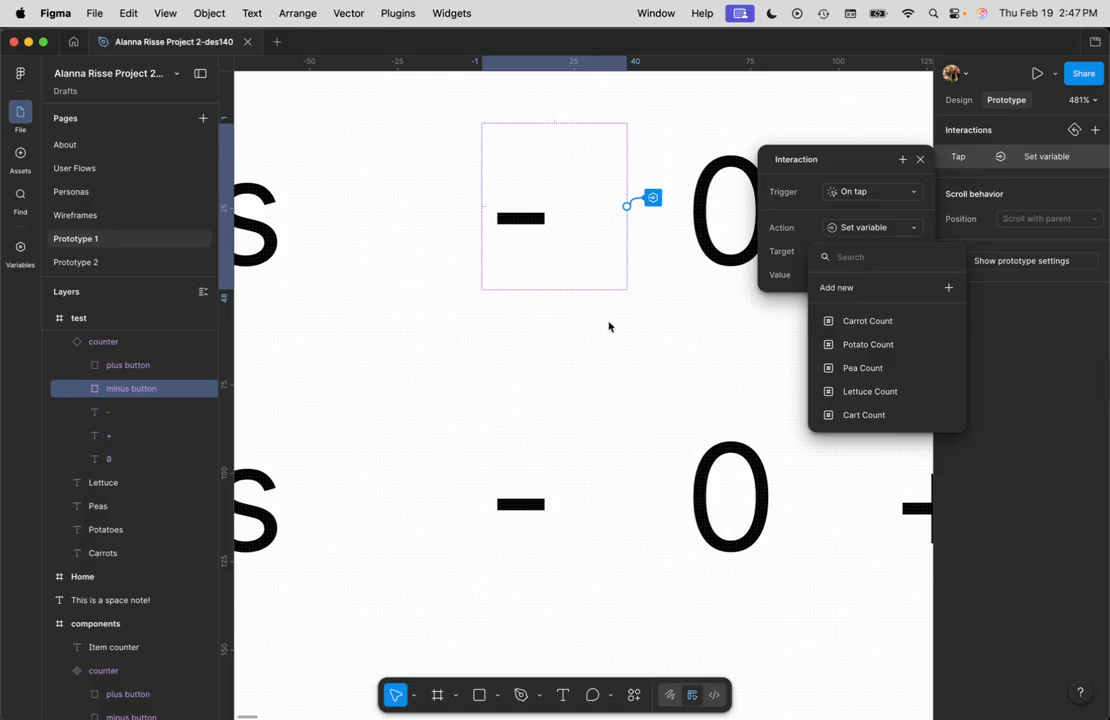
scroll(601, 323, "down", 5)
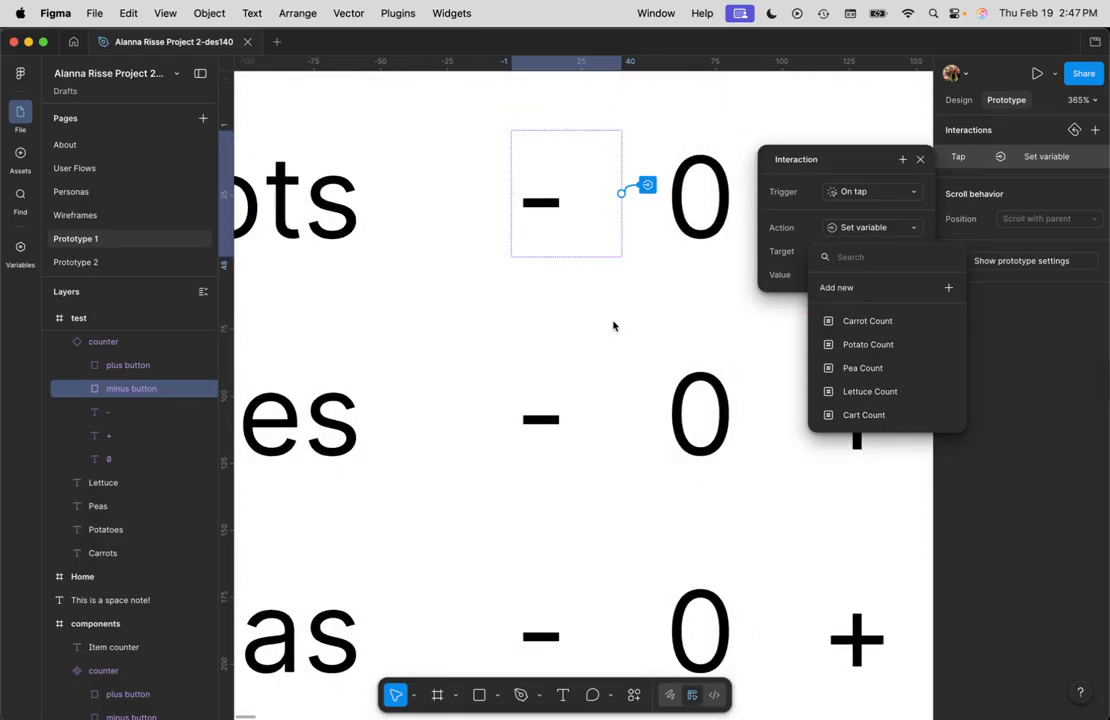
left_click(880, 321)
left_click(876, 343)
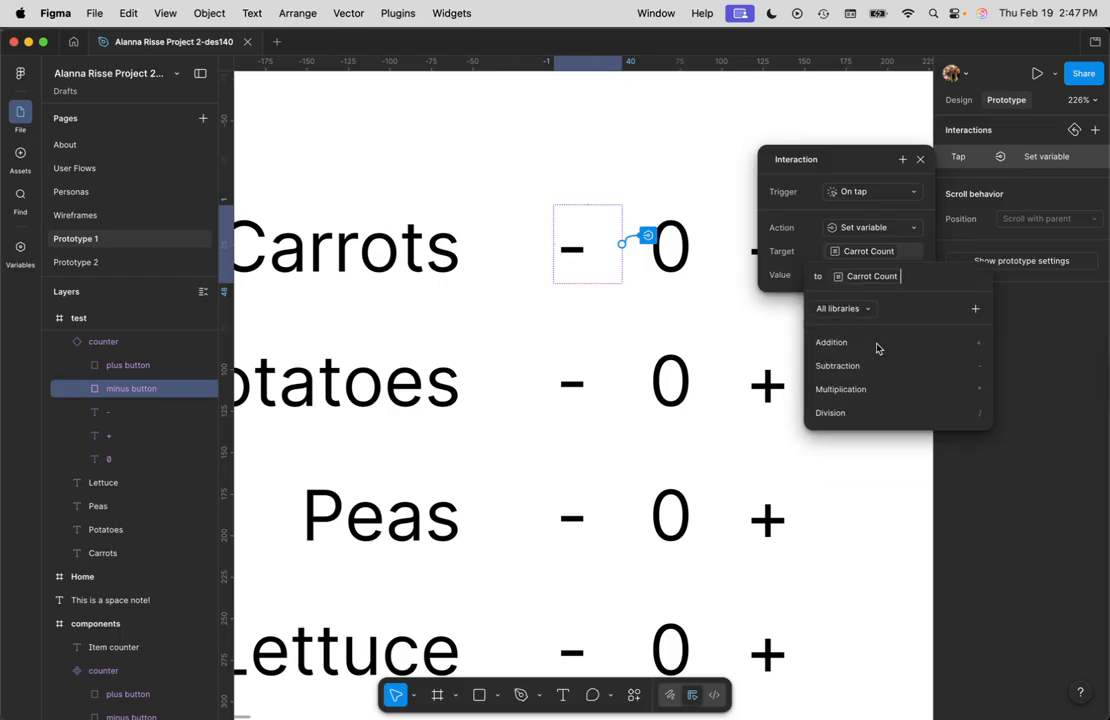
left_click(829, 343)
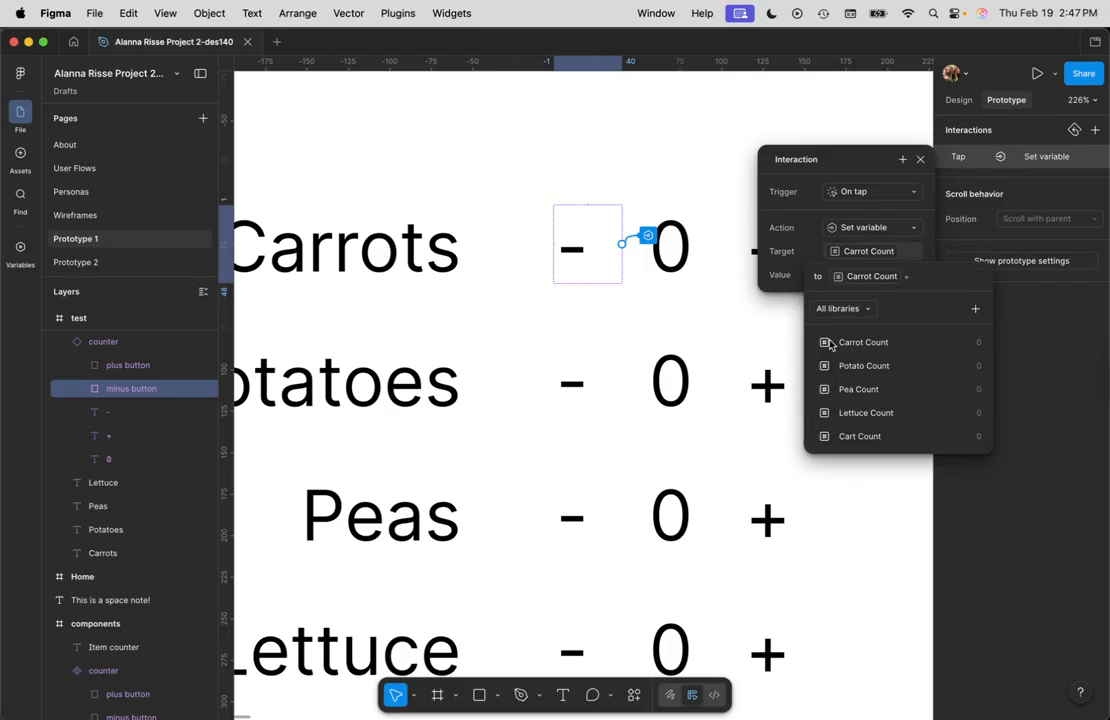
type("1")
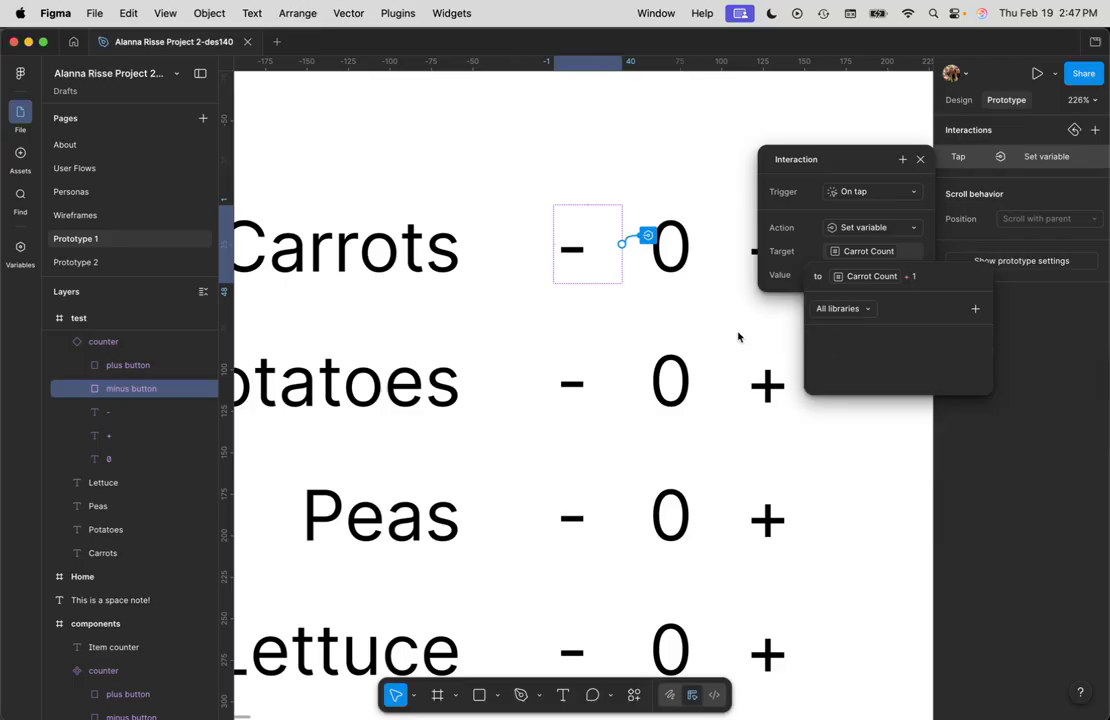
key("Return")
Step: Add a tap interaction to the plus button rectangle that sets Carrot Count to Carrot Count + 1
left_click(768, 250)
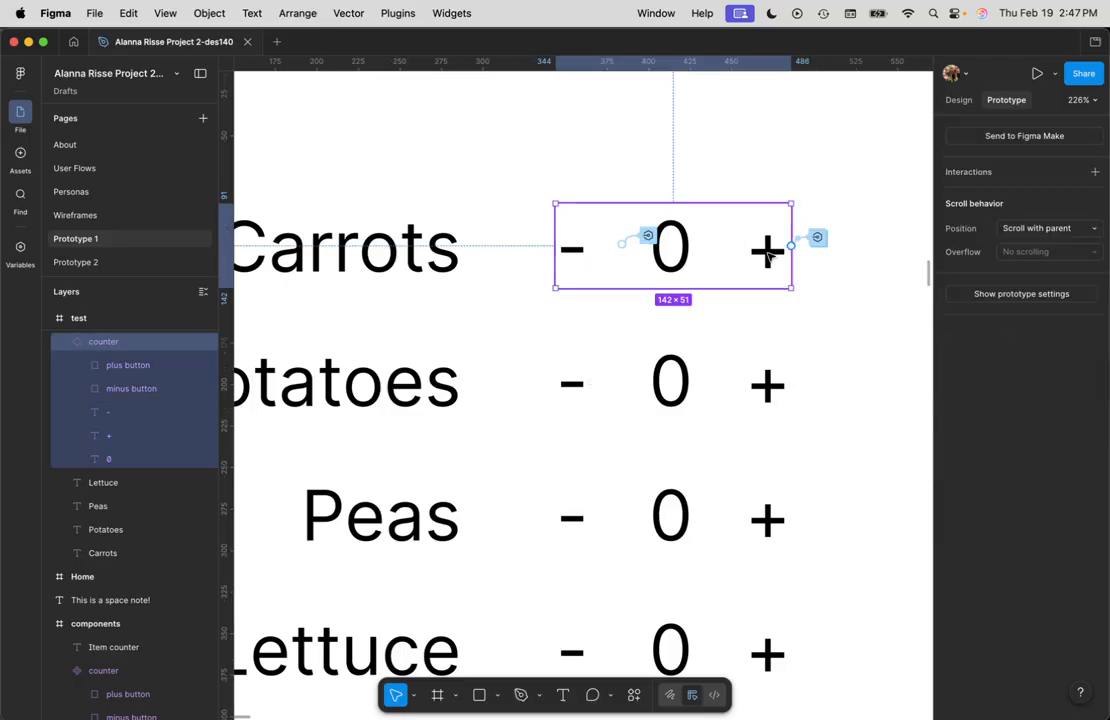
left_click(100, 438)
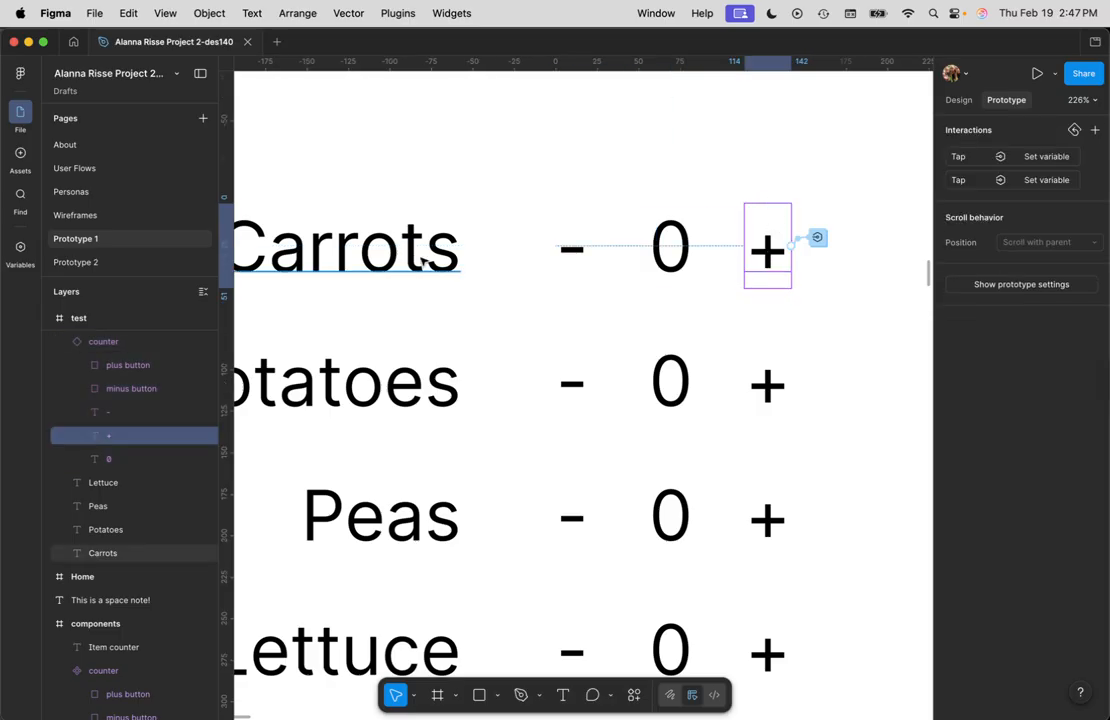
left_click(134, 367)
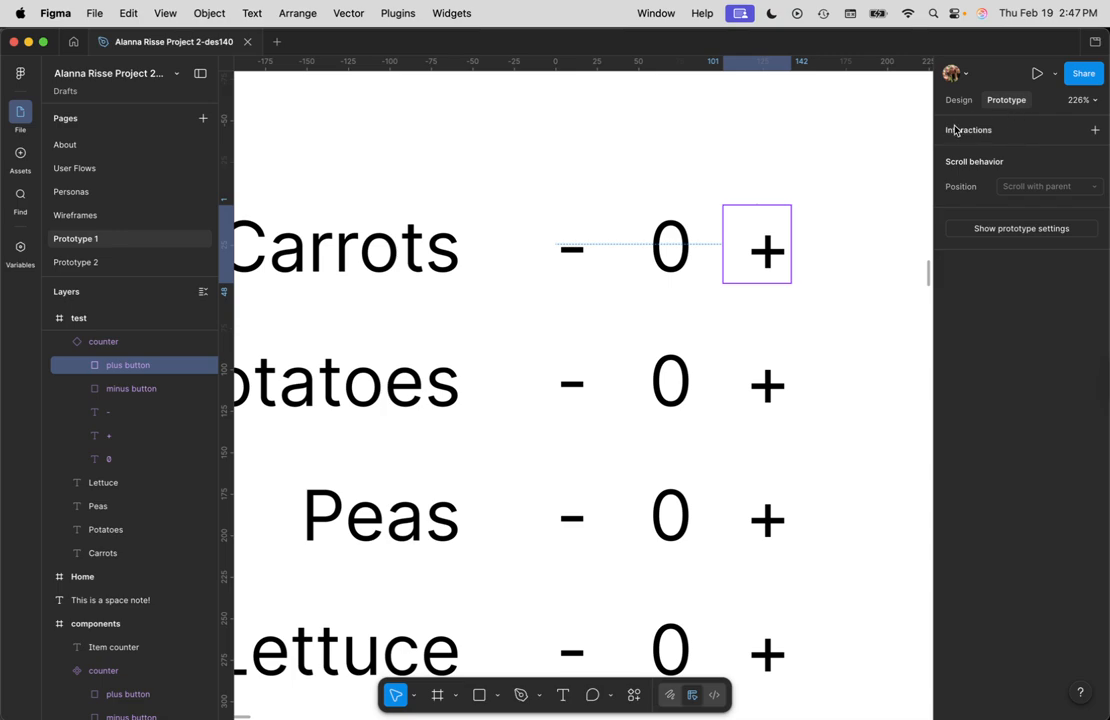
left_click(988, 132)
left_click(1035, 160)
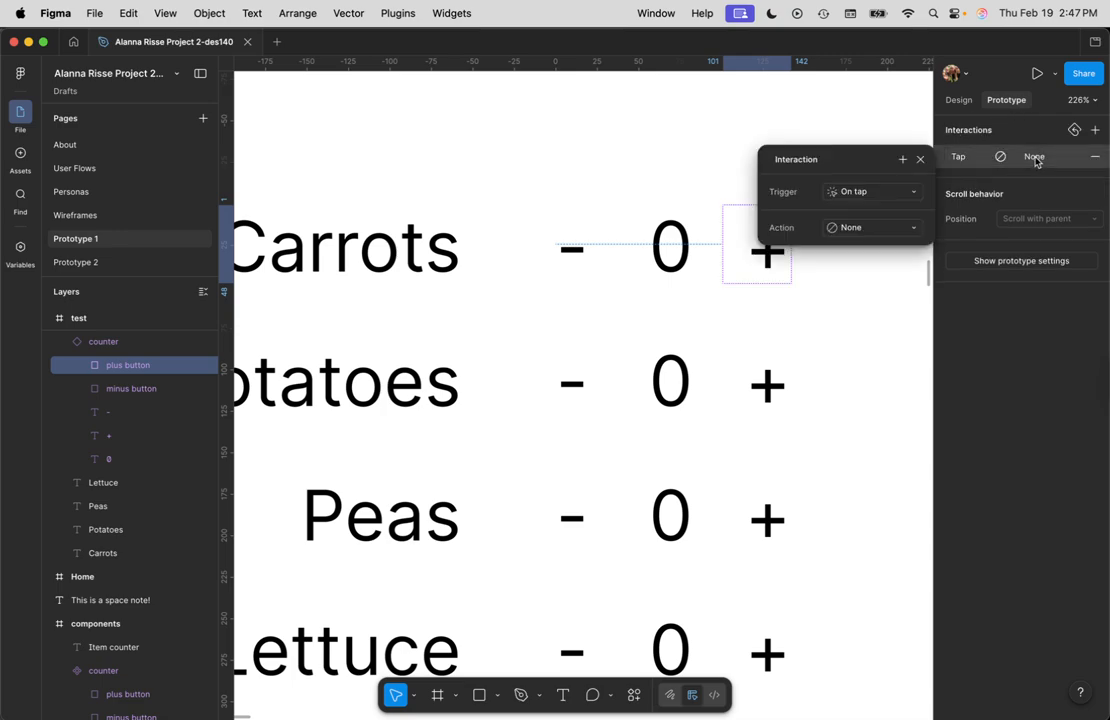
left_click(862, 229)
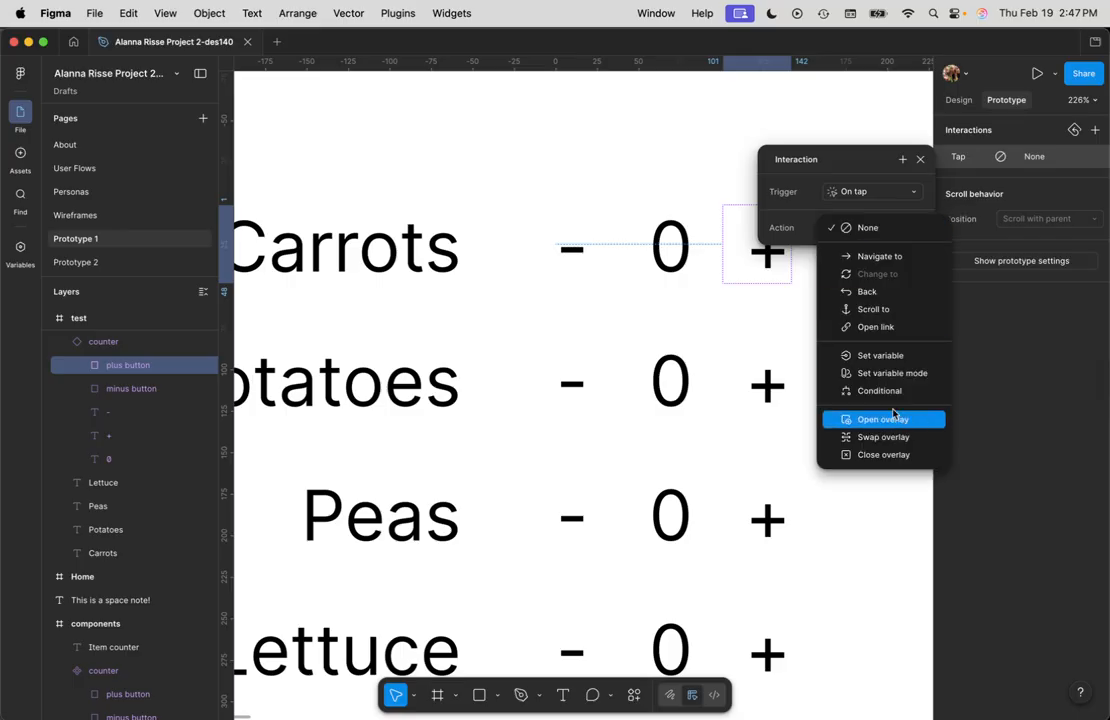
left_click(898, 357)
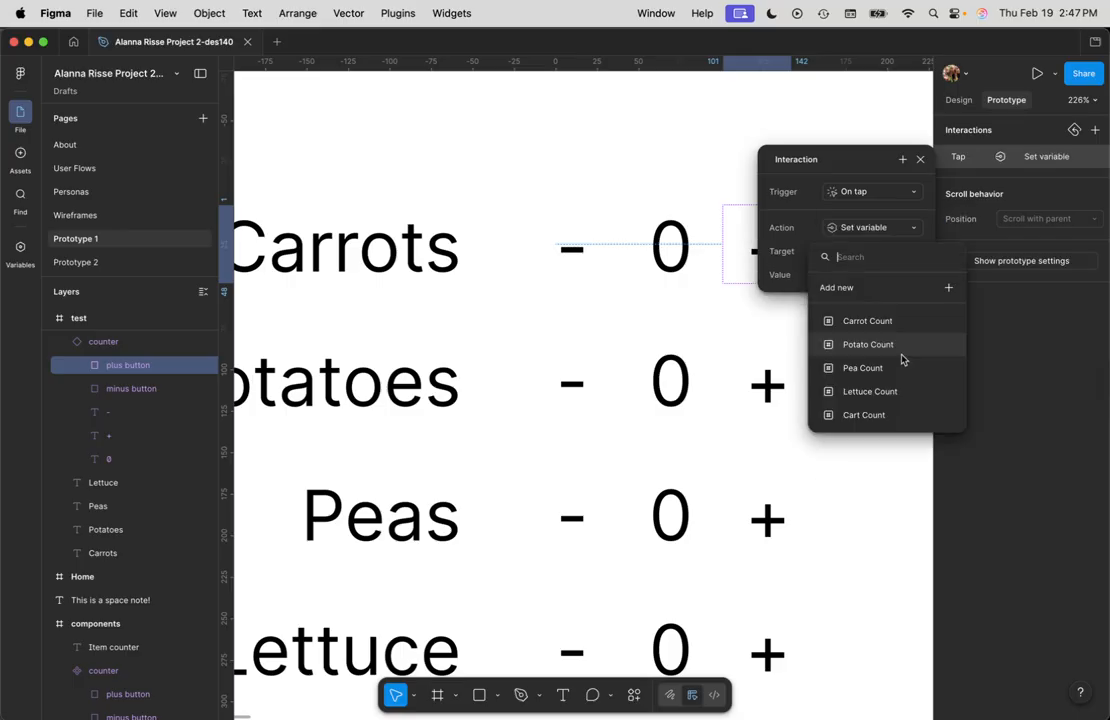
left_click(884, 320)
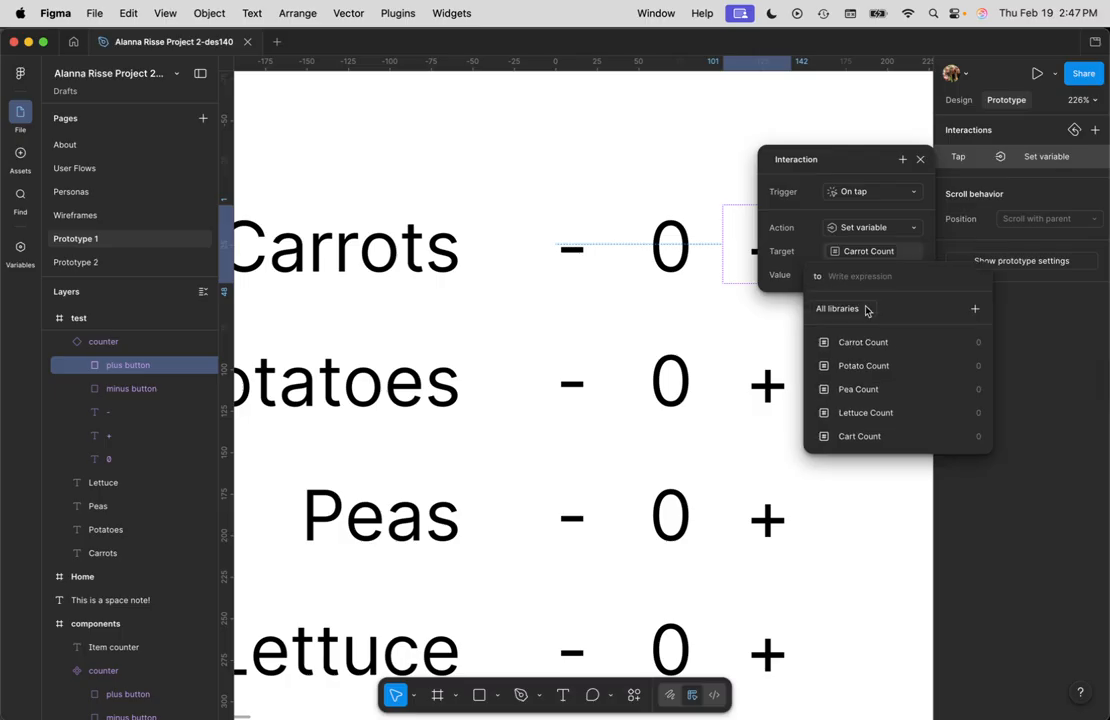
left_click(872, 343)
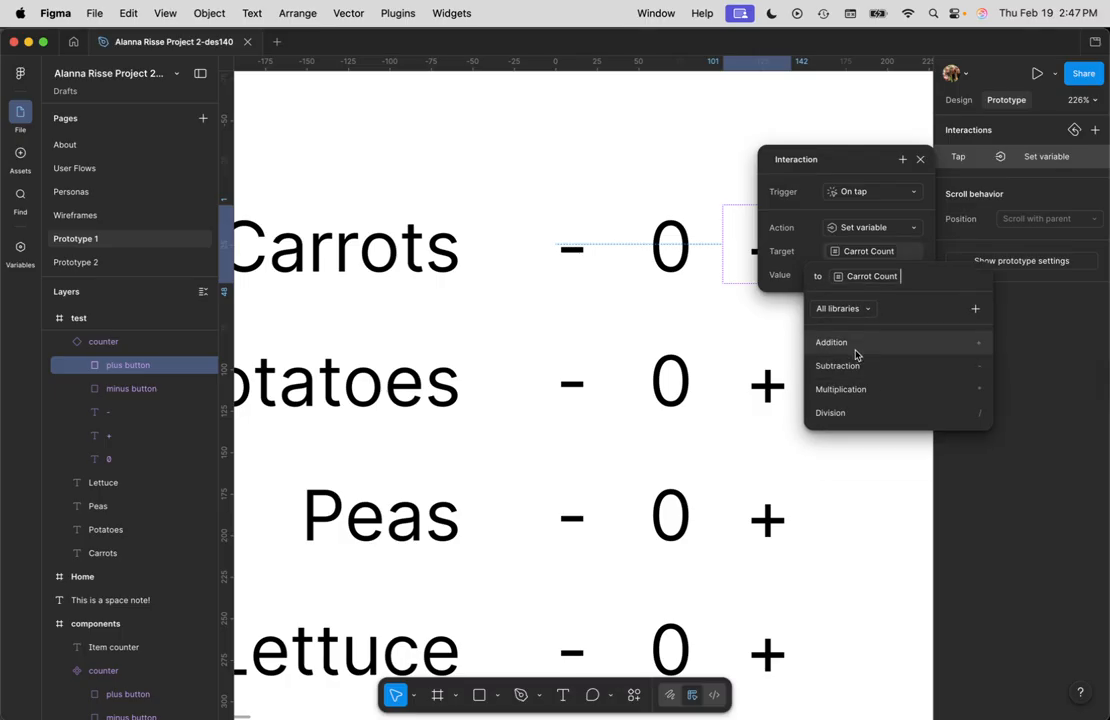
left_click(856, 350)
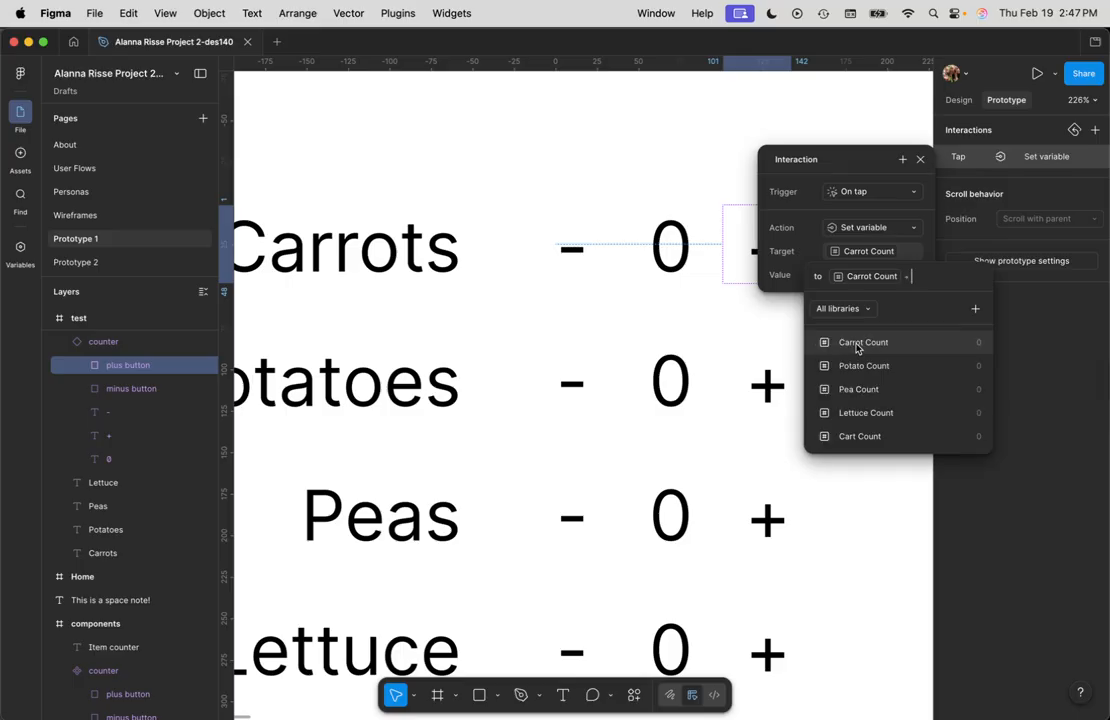
left_click(900, 478)
left_click(871, 348)
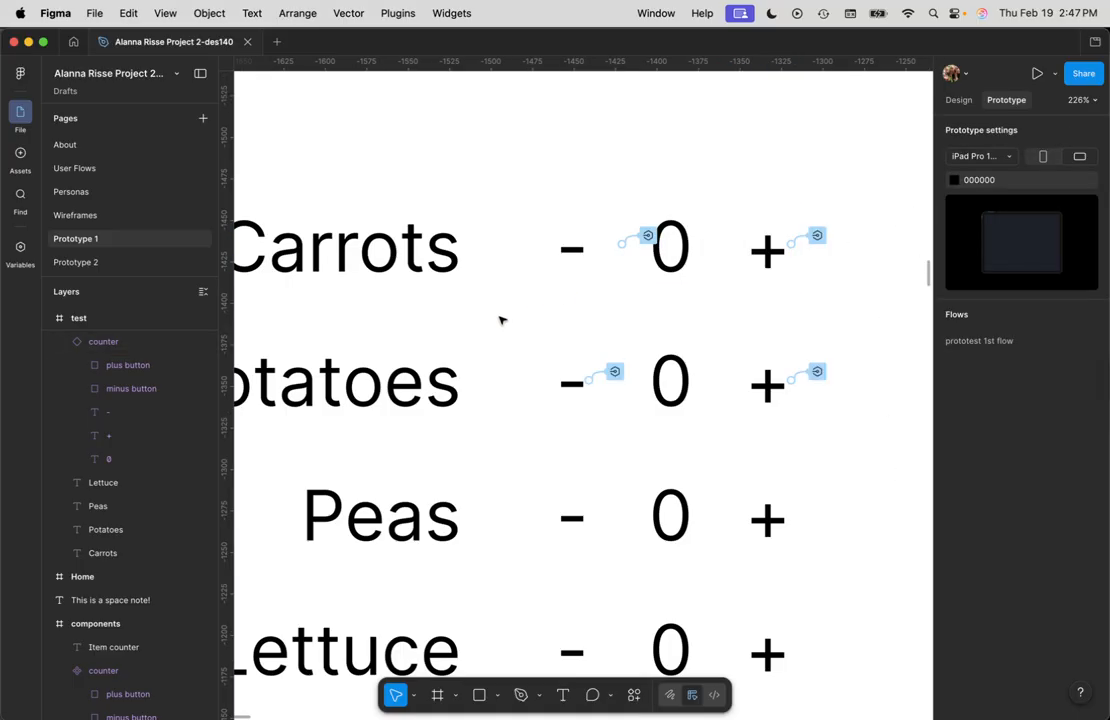
Step: Preview the test frame and tap the Carrots counter's minus and plus buttons to test the counts
scroll(501, 320, "down", 2)
scroll(502, 318, "up", 3)
scroll(503, 318, "down", 1)
scroll(503, 318, "down", 4)
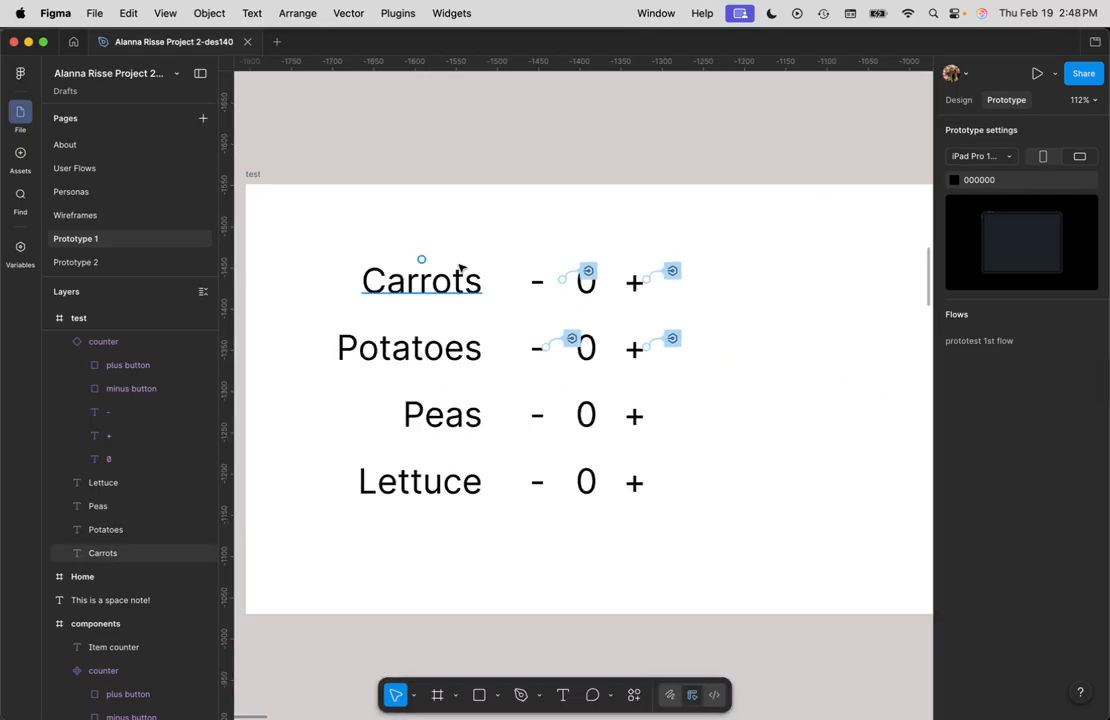
left_click(252, 175)
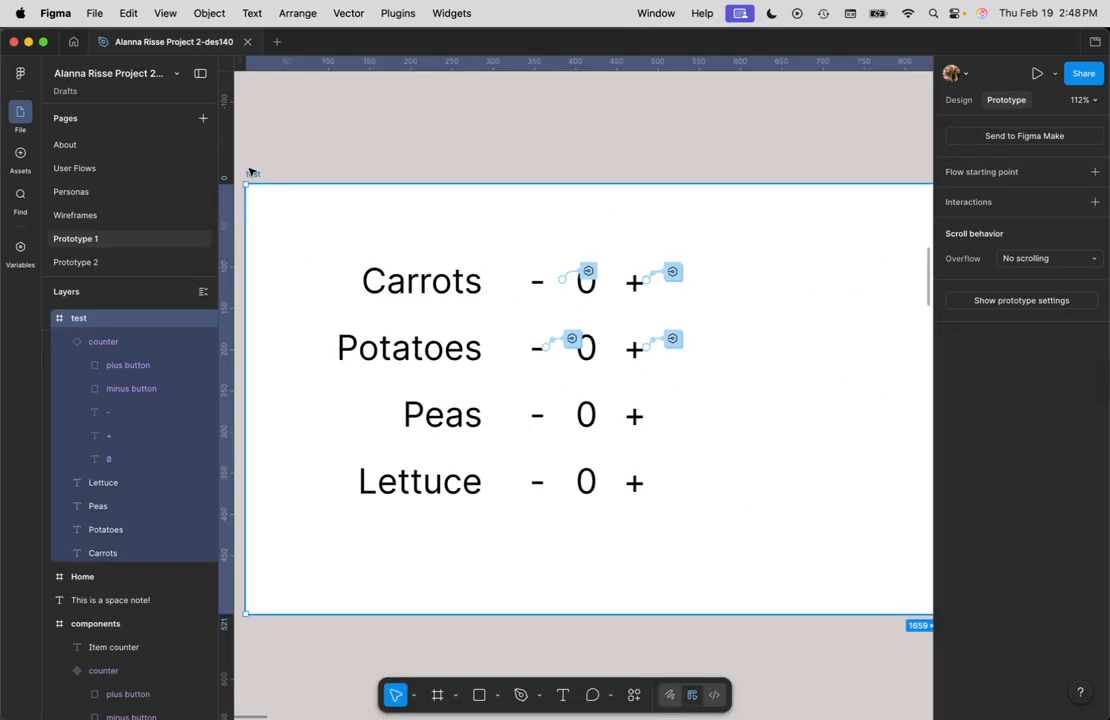
key("shift+space")
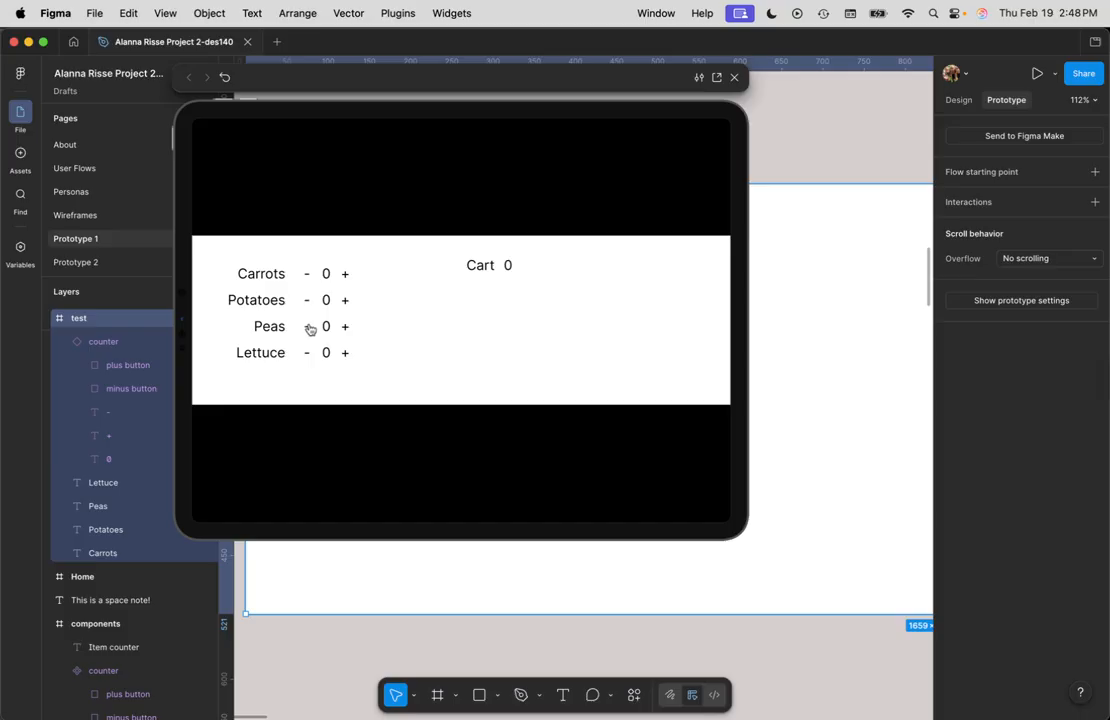
left_click(309, 275)
left_click(344, 277)
left_click(348, 280)
left_click(344, 277)
left_click(344, 277)
left_click(307, 278)
left_click(310, 276)
left_click(310, 276)
left_click(734, 77)
Step: Change the minus button's tap action to Conditional with the condition Carrot Count <= 0
left_click(612, 291)
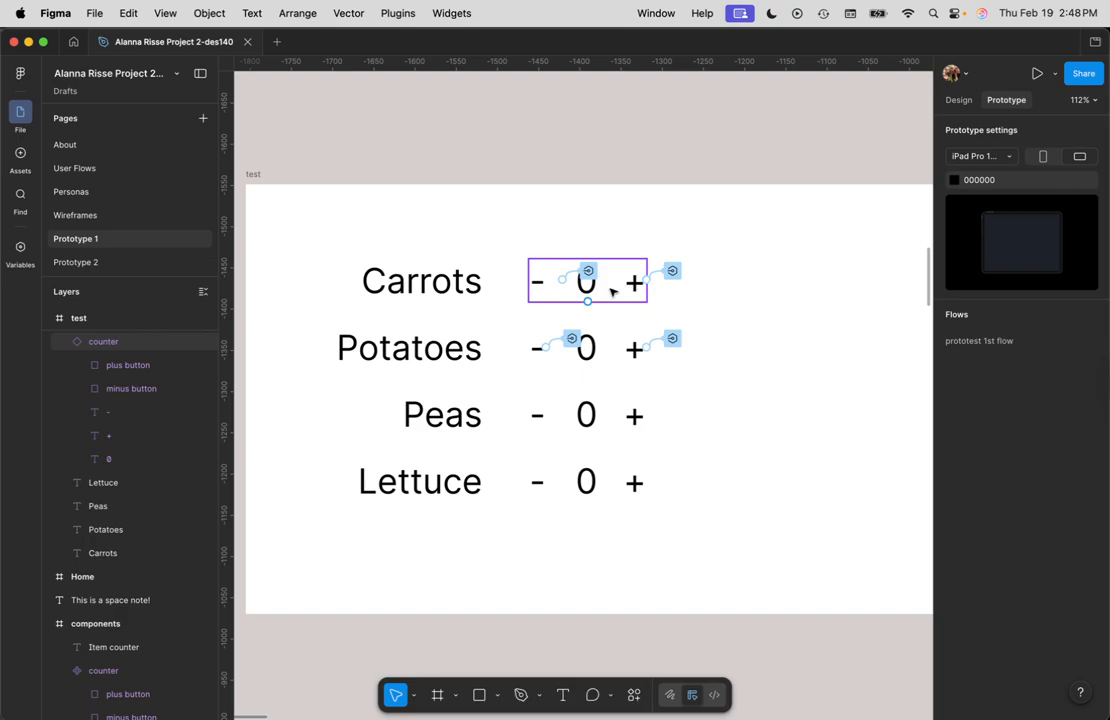
left_click(828, 268)
left_click(588, 271)
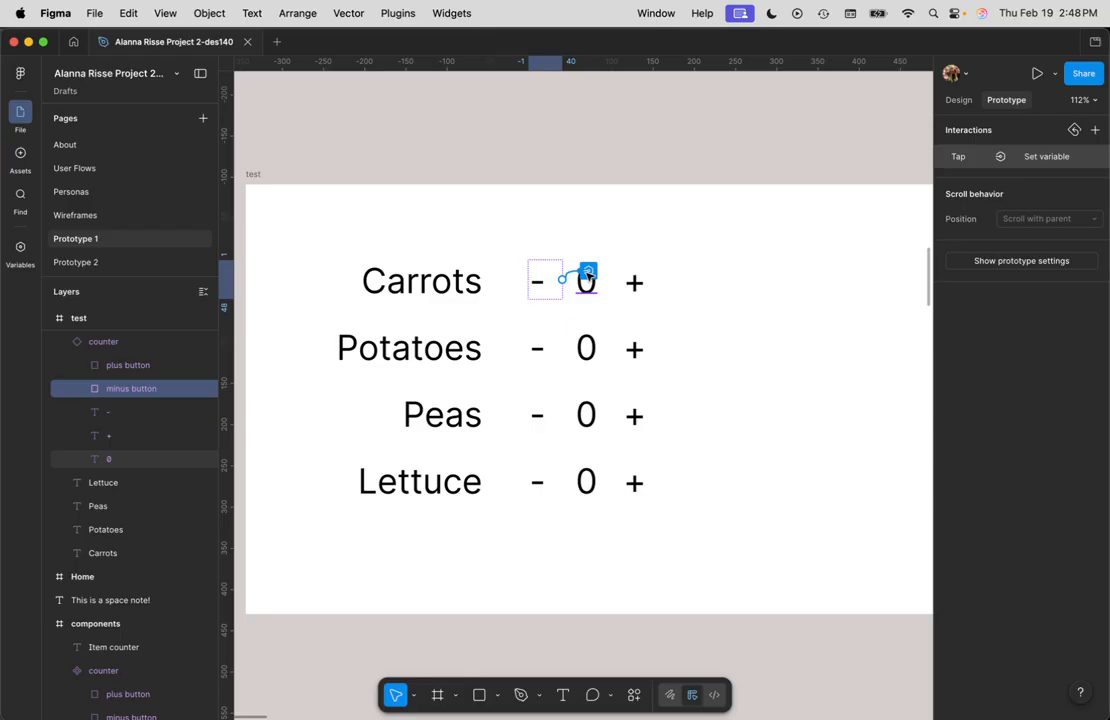
left_click(588, 273)
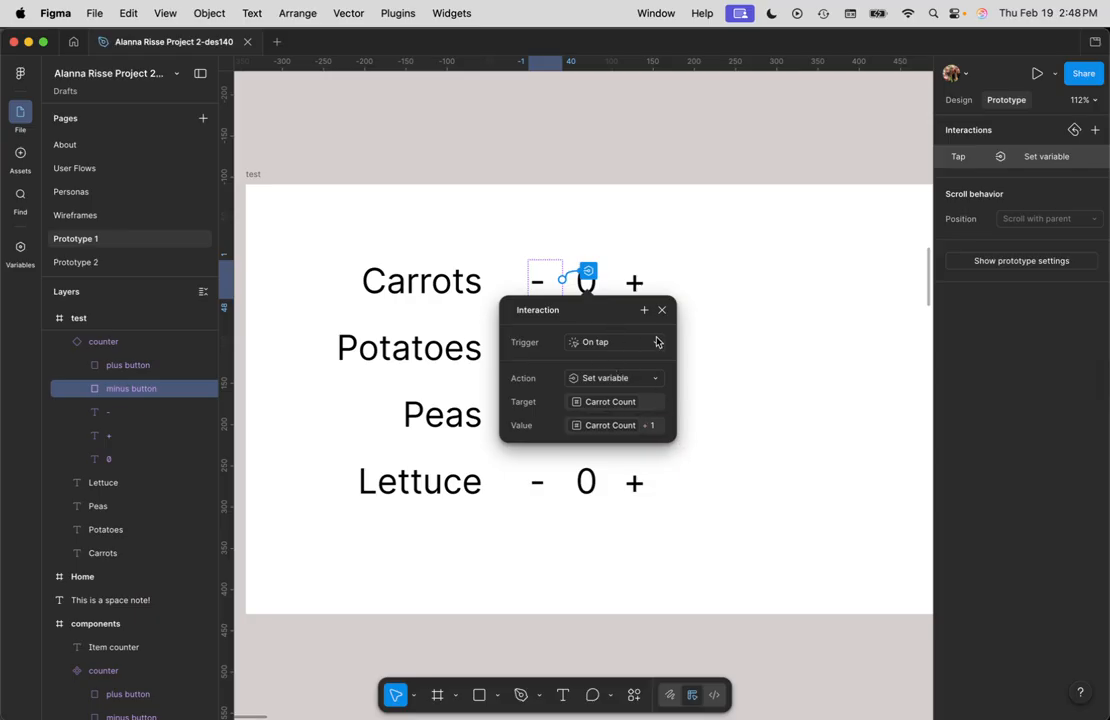
left_click(614, 347)
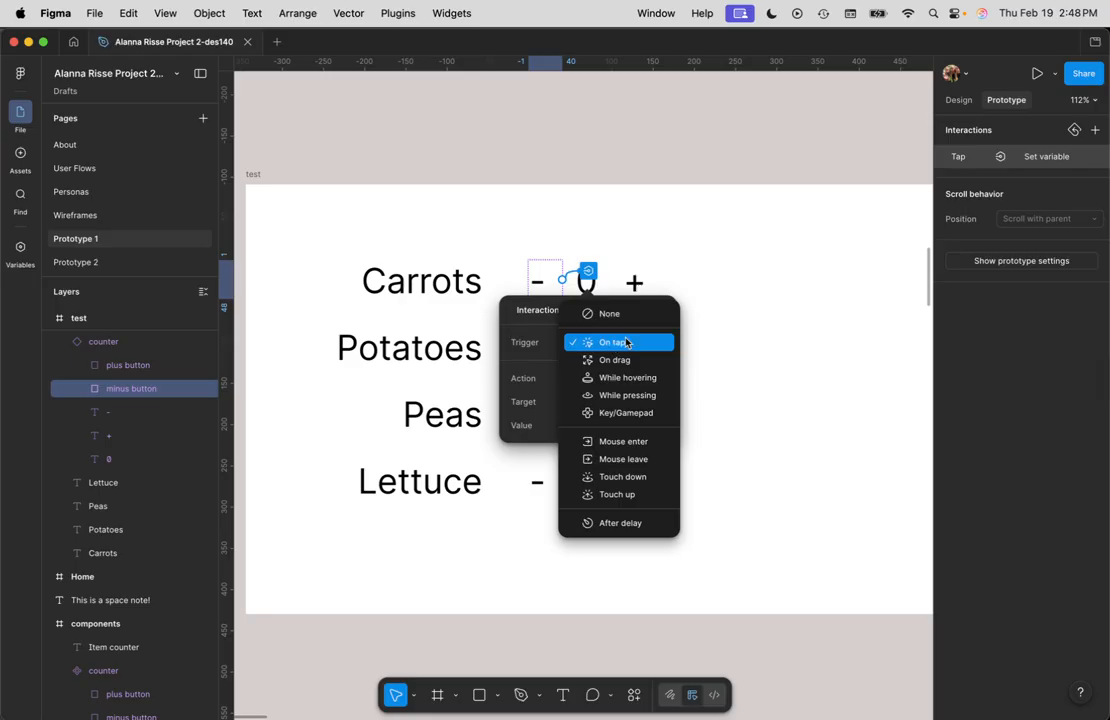
left_click(619, 344)
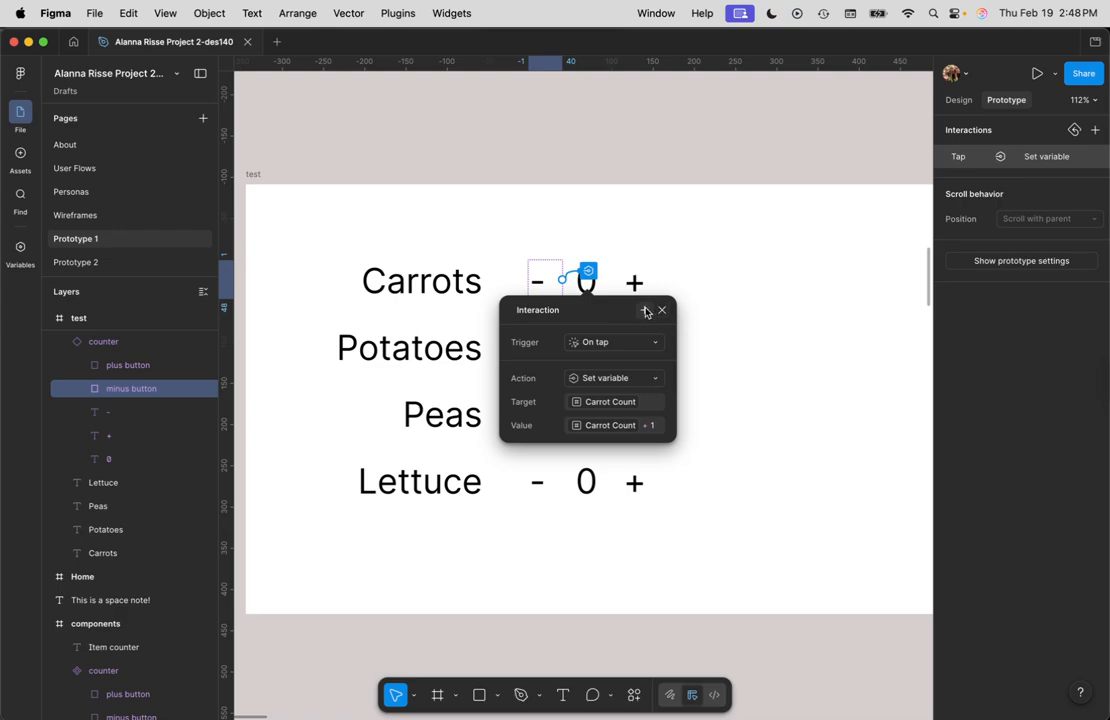
left_click(618, 380)
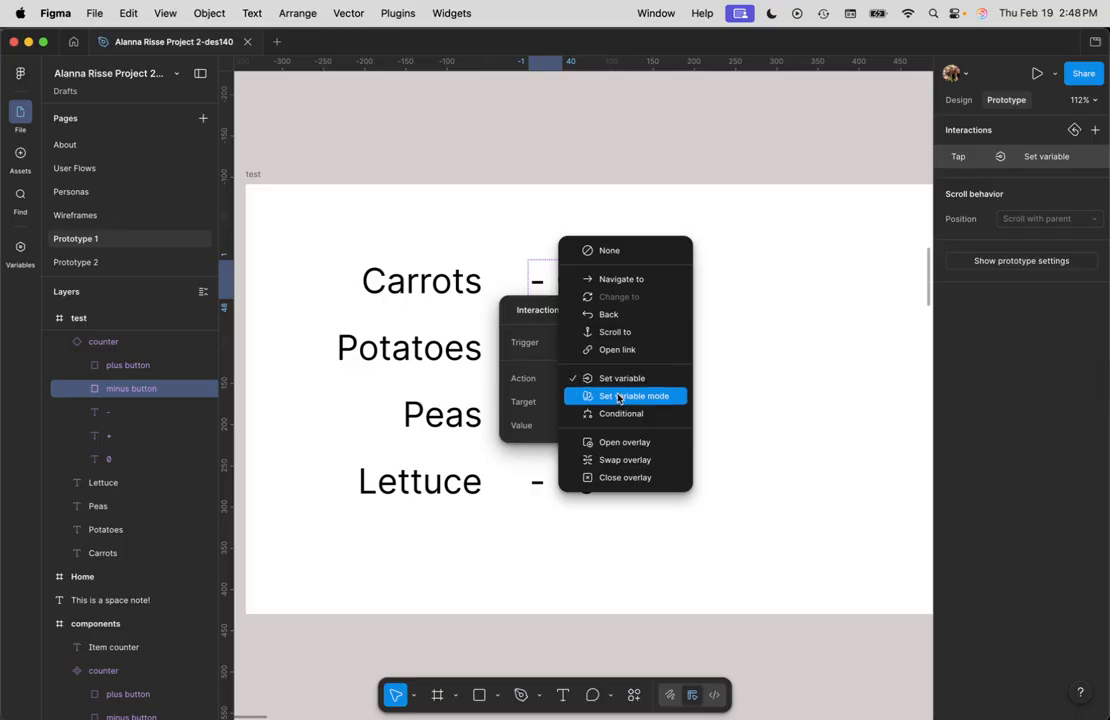
left_click(637, 414)
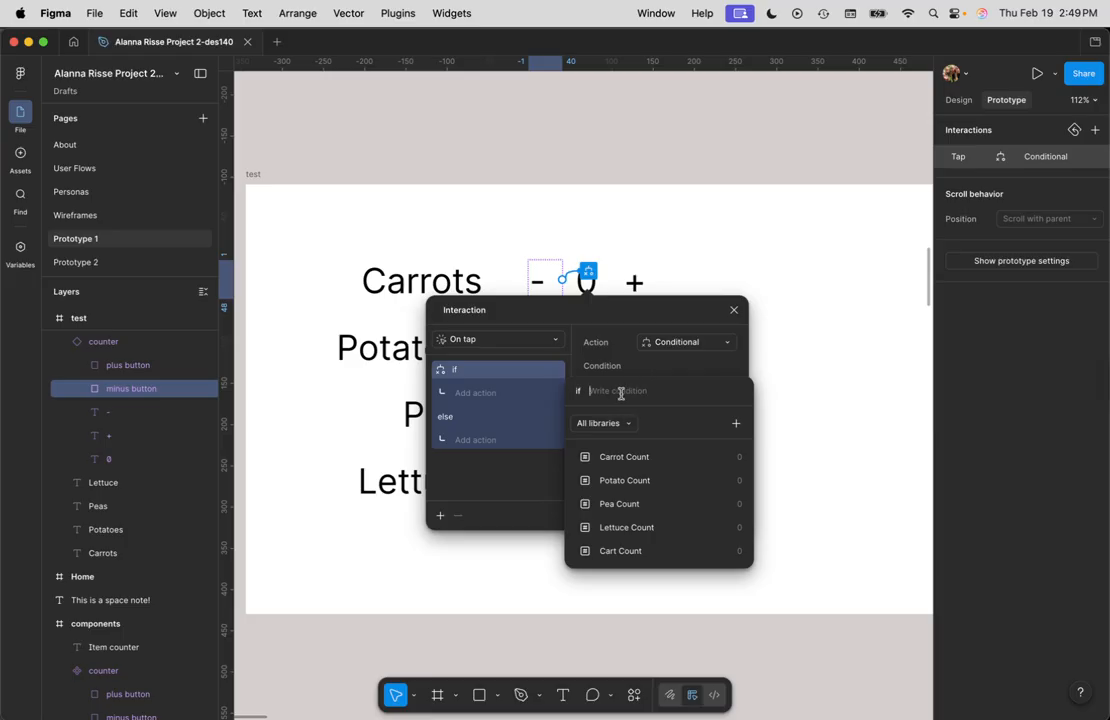
left_click(645, 460)
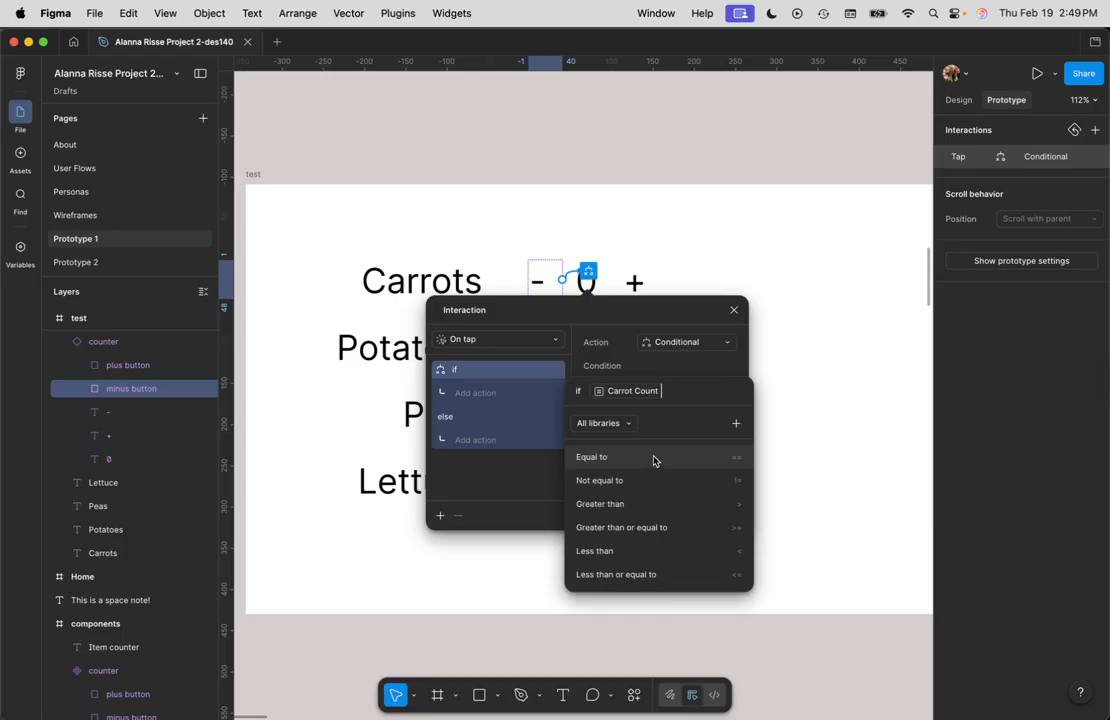
type("<= ")
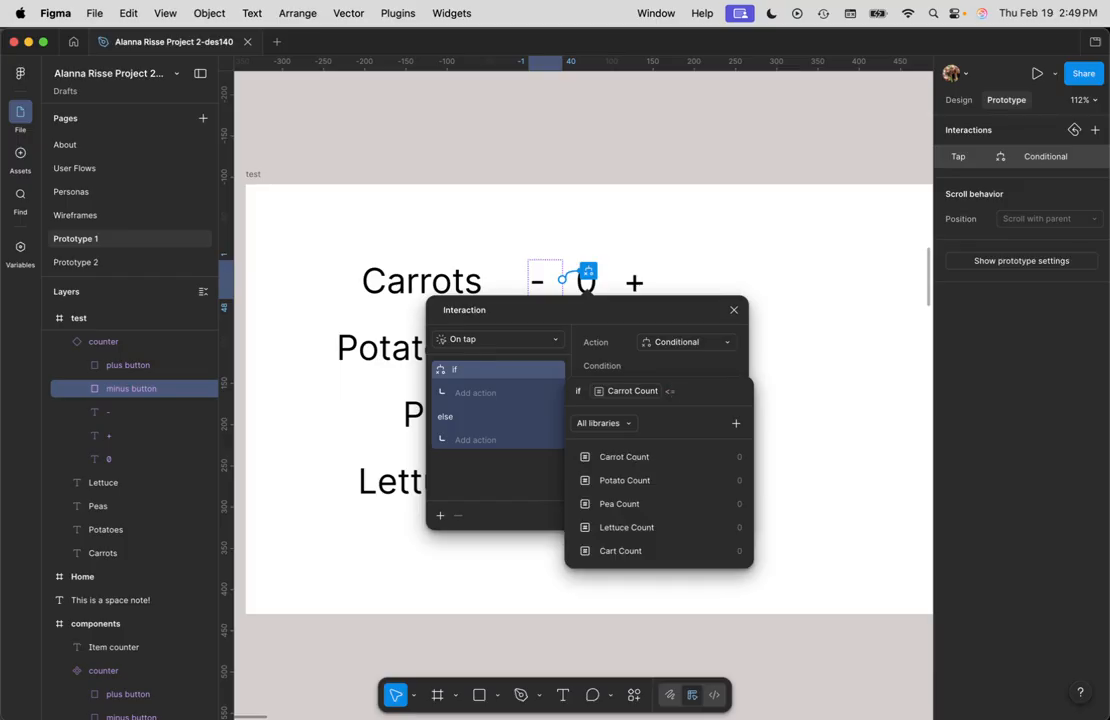
type("0")
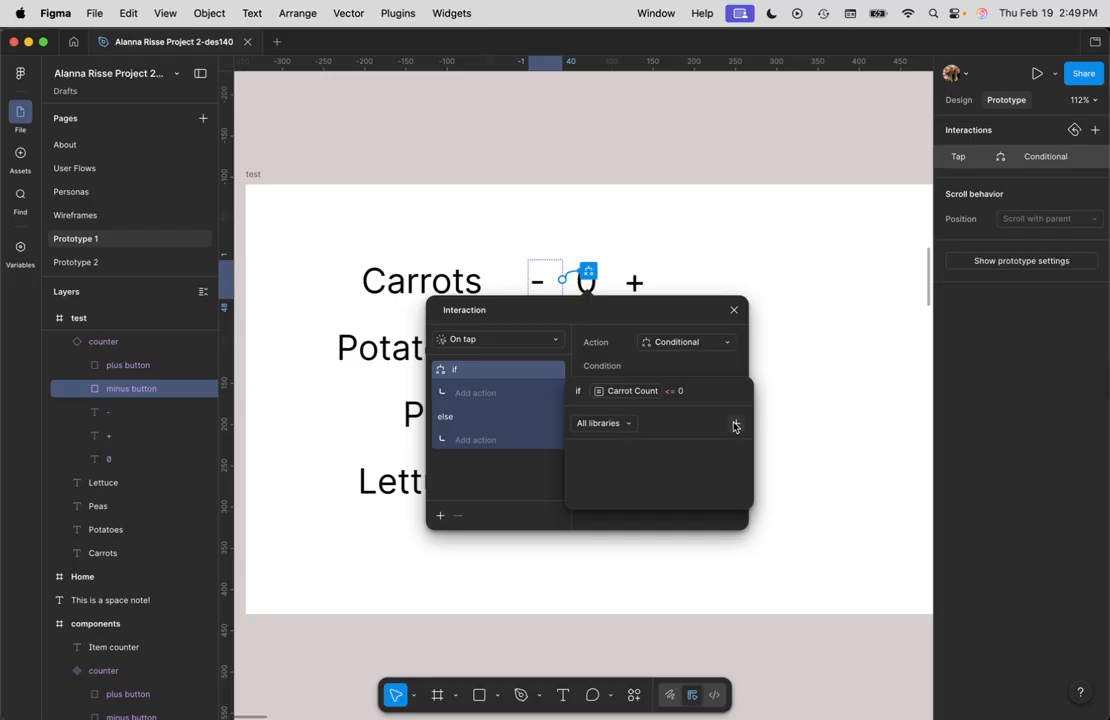
Step: In the if branch, add a Set variable action that sets Carrot Count to 0
left_click(500, 392)
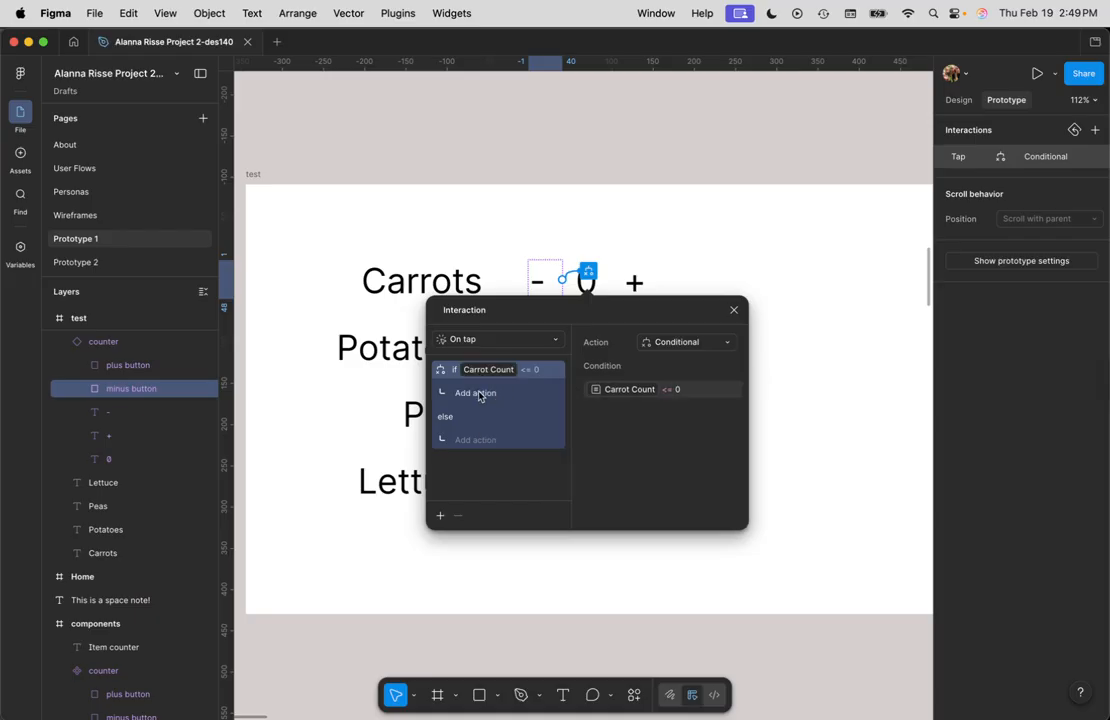
left_click(480, 394)
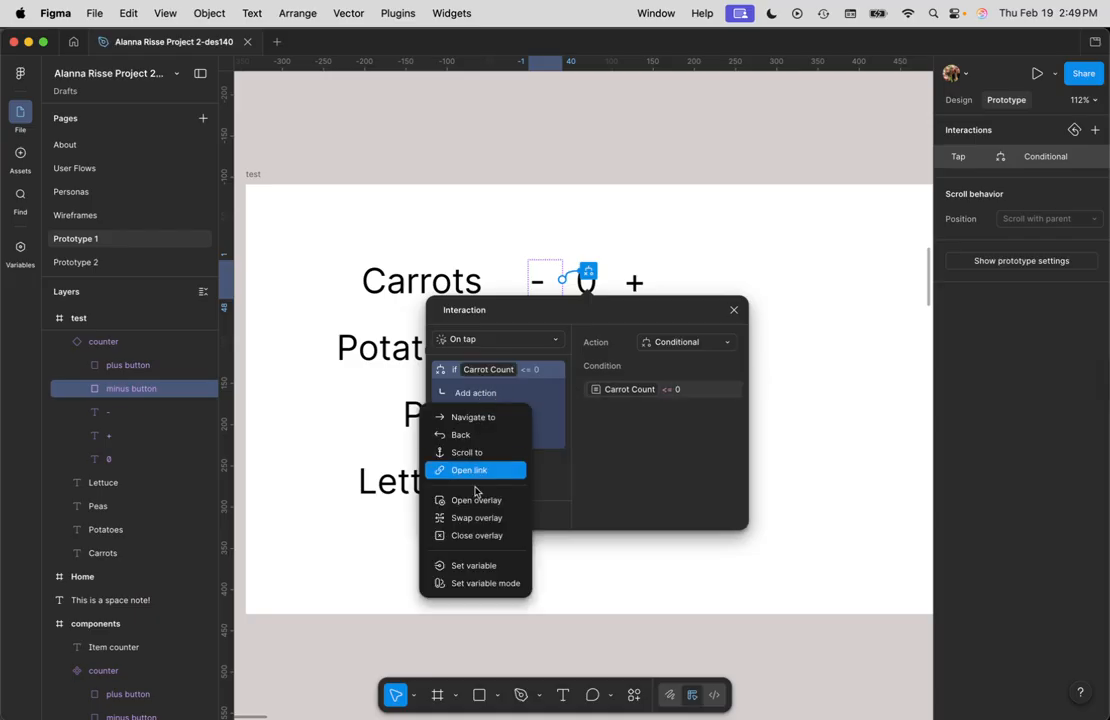
left_click(483, 569)
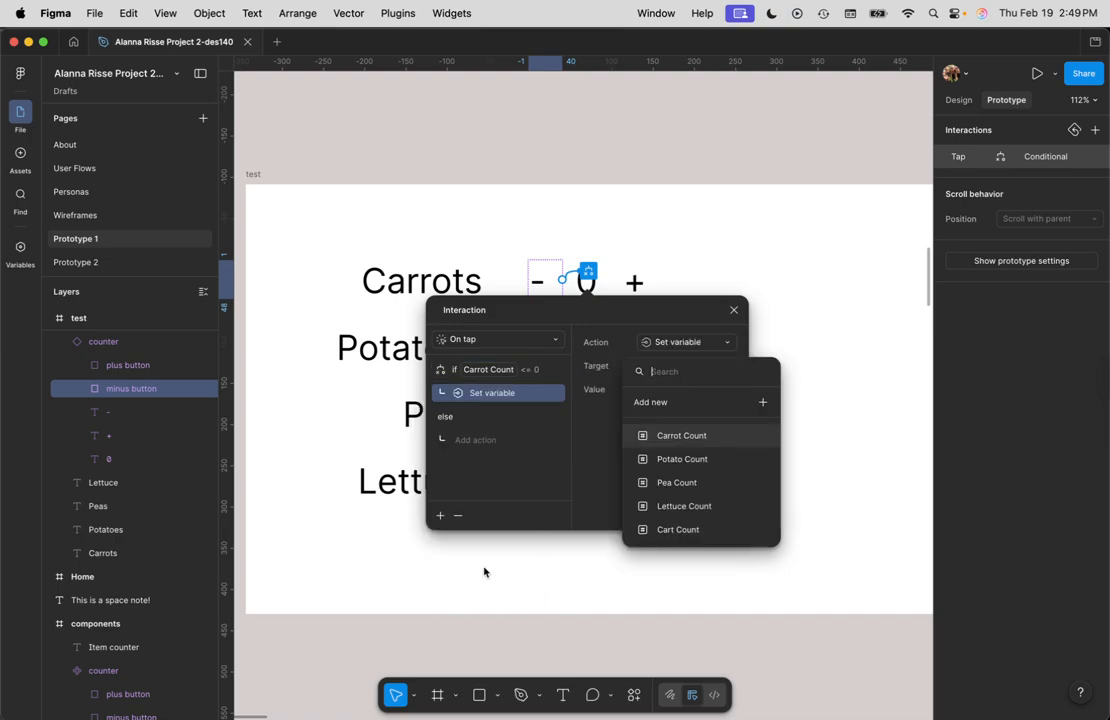
left_click(681, 436)
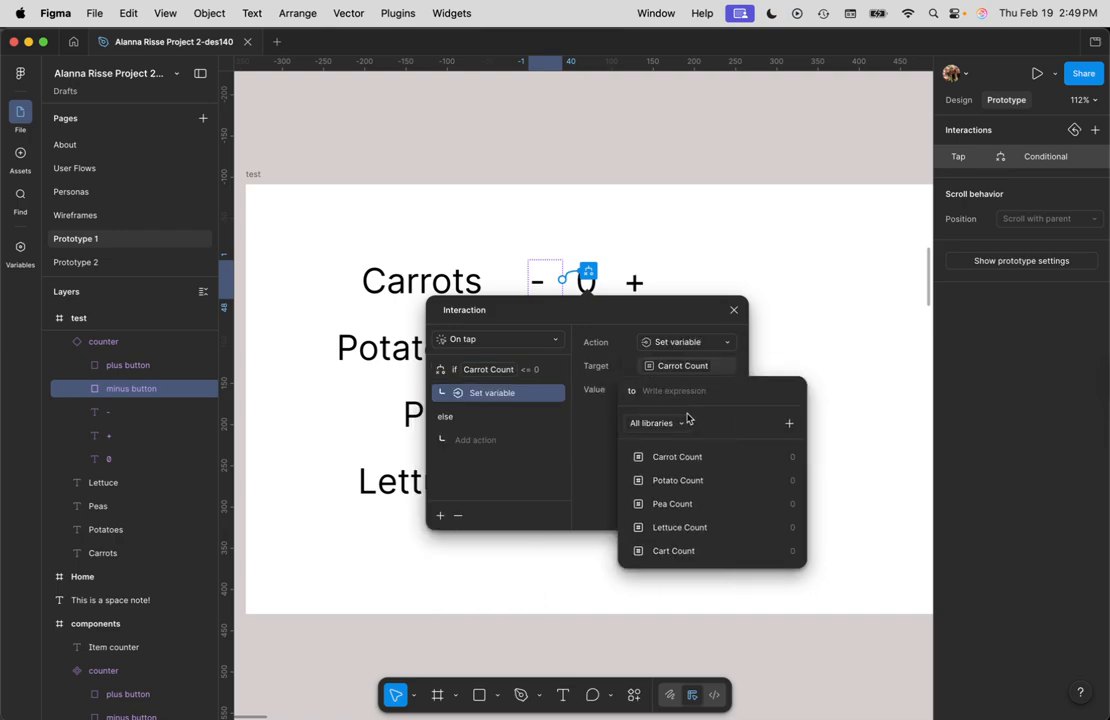
type("0")
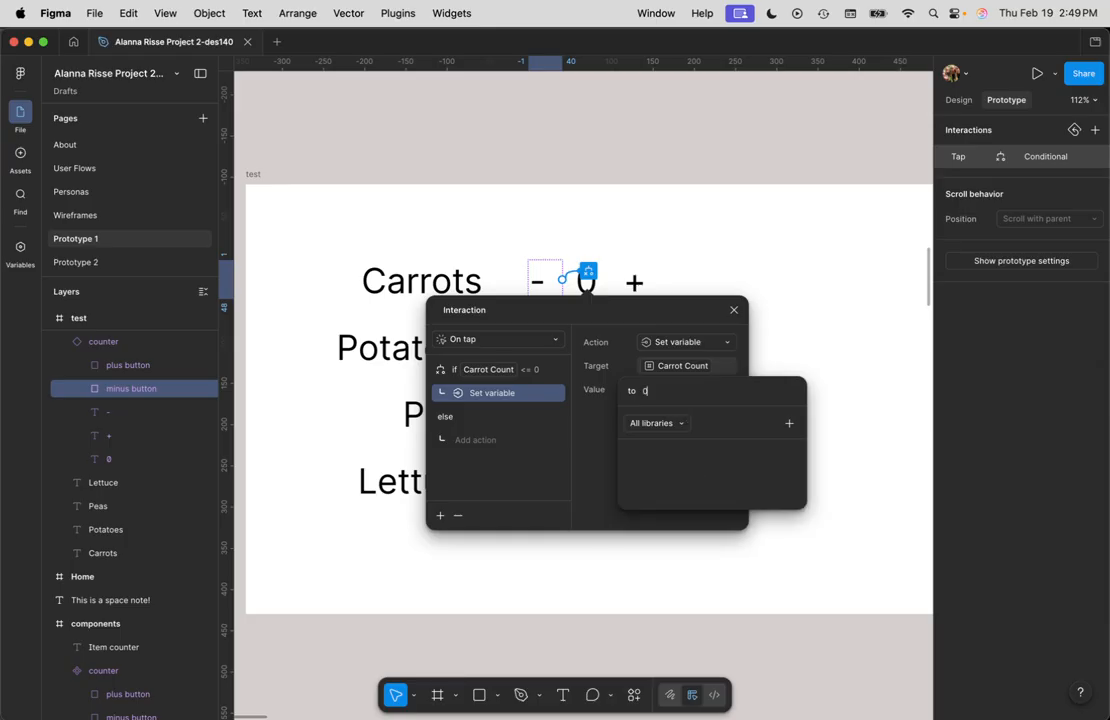
key("Return")
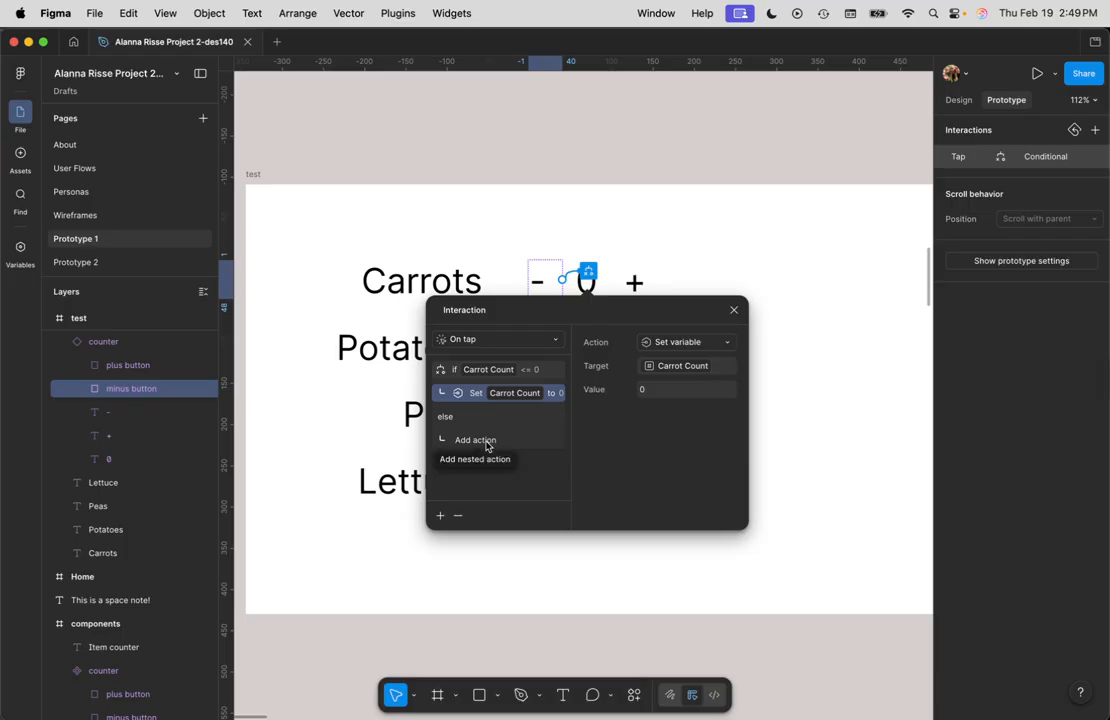
Step: In the else branch, add a Set variable action setting Carrot Count to Carrot Count + 1, then close the interaction
left_click(488, 444)
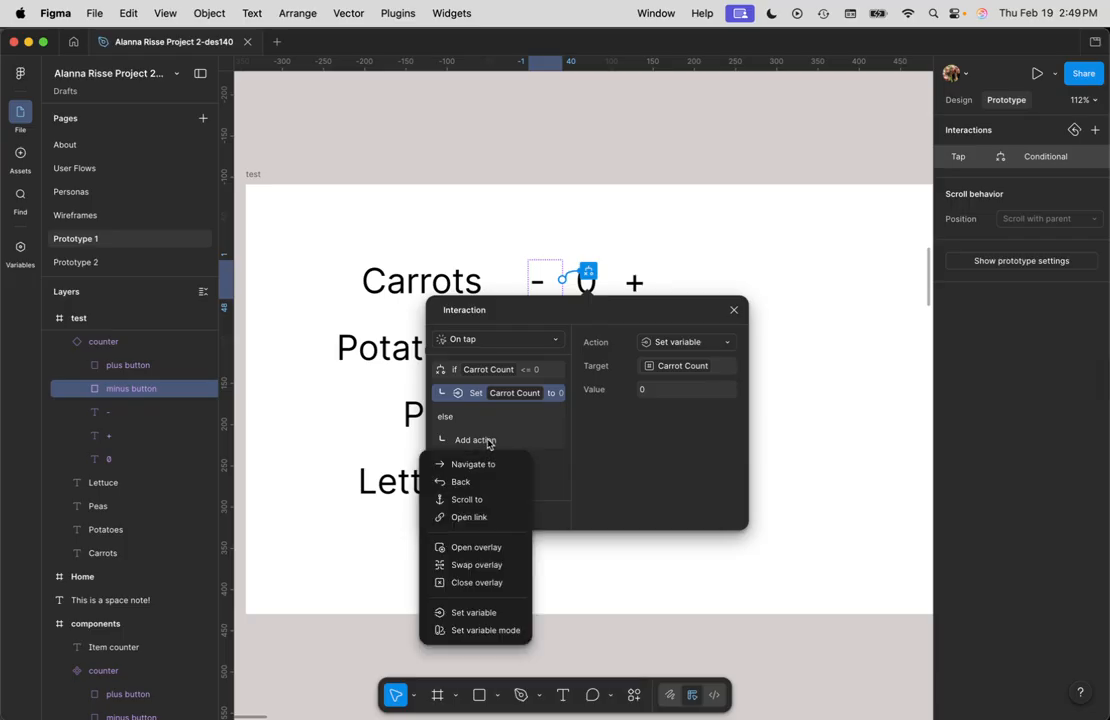
left_click(487, 614)
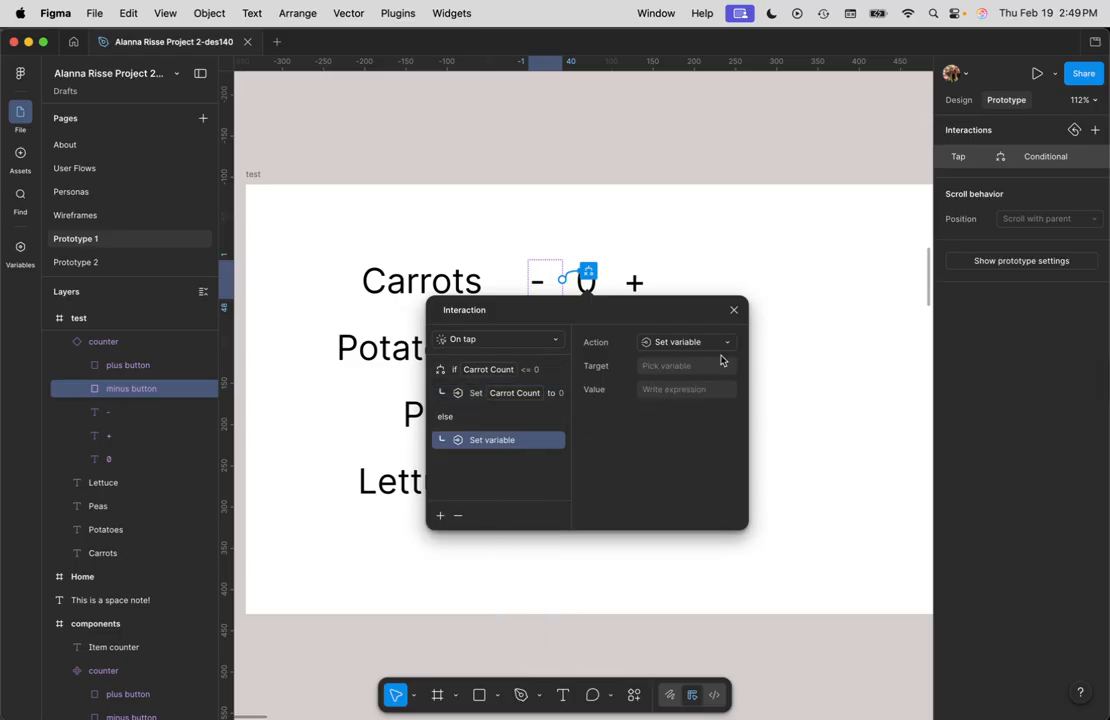
left_click(686, 368)
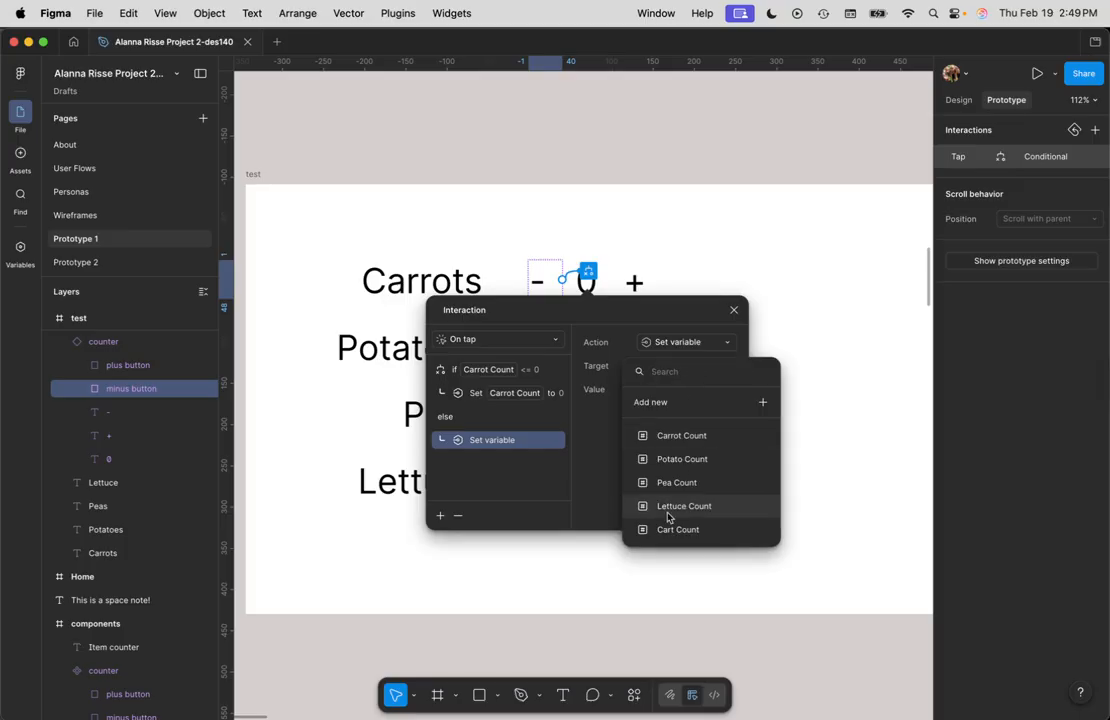
left_click(684, 436)
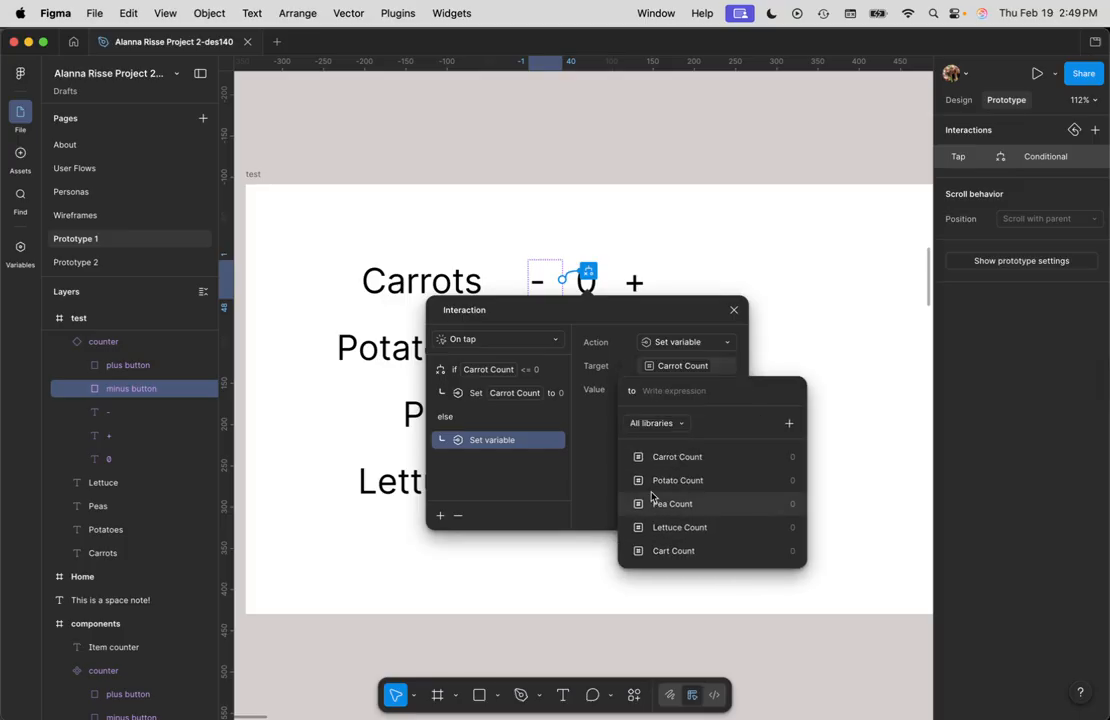
left_click(683, 457)
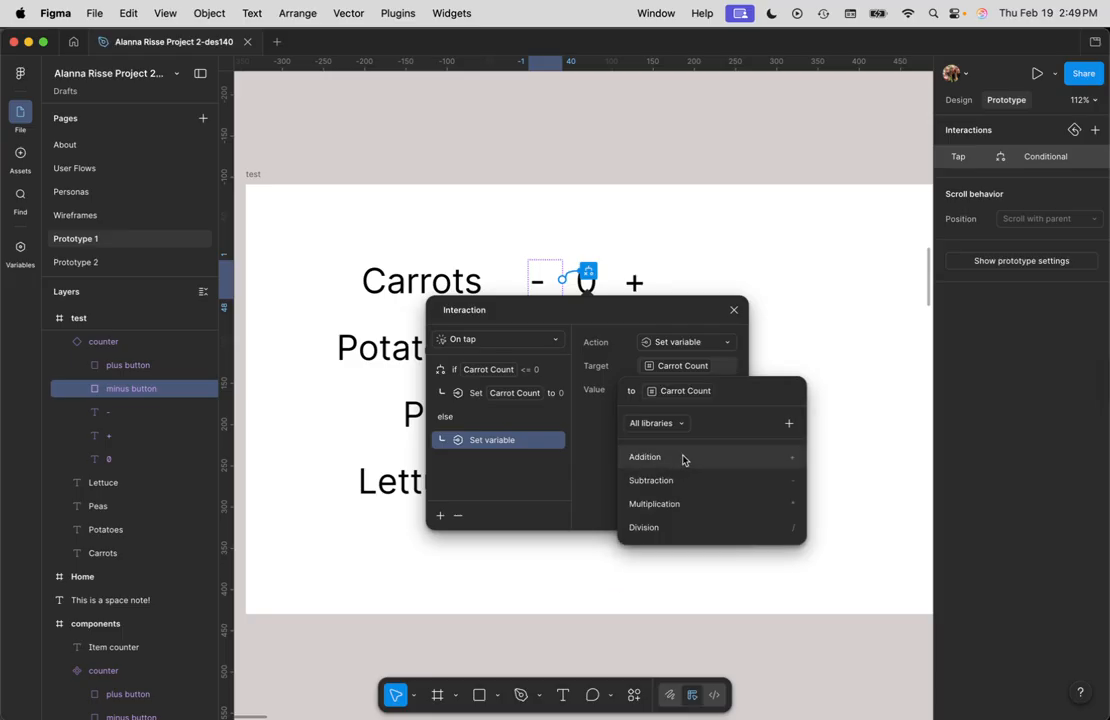
left_click(655, 458)
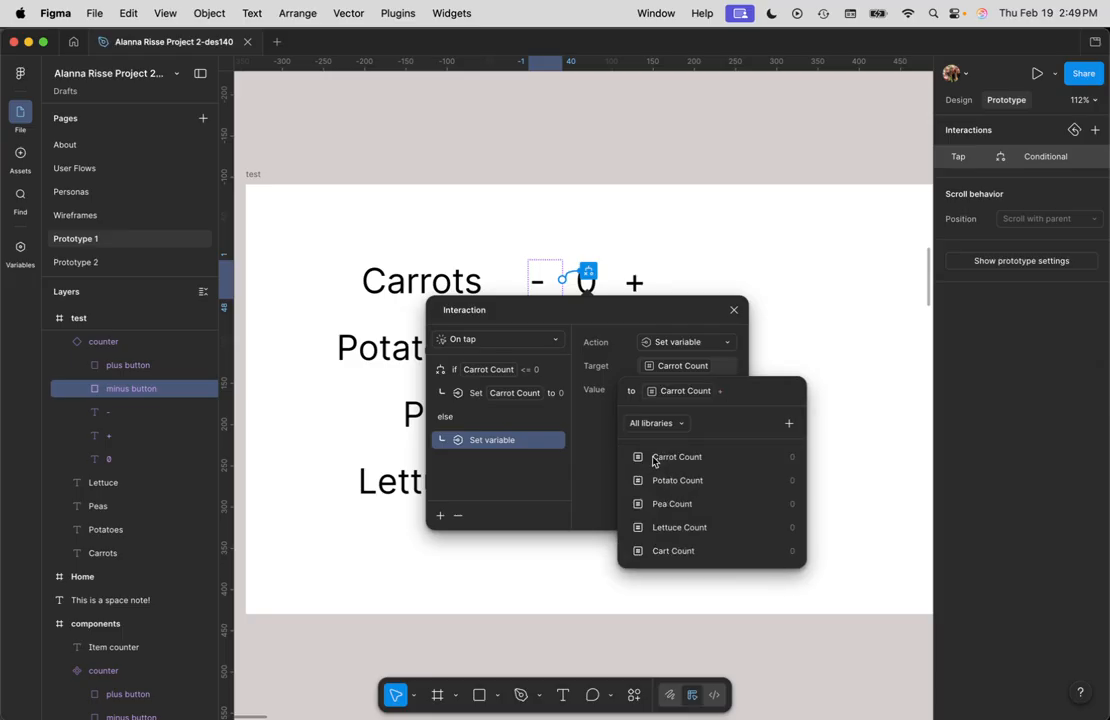
type("1")
key("Return")
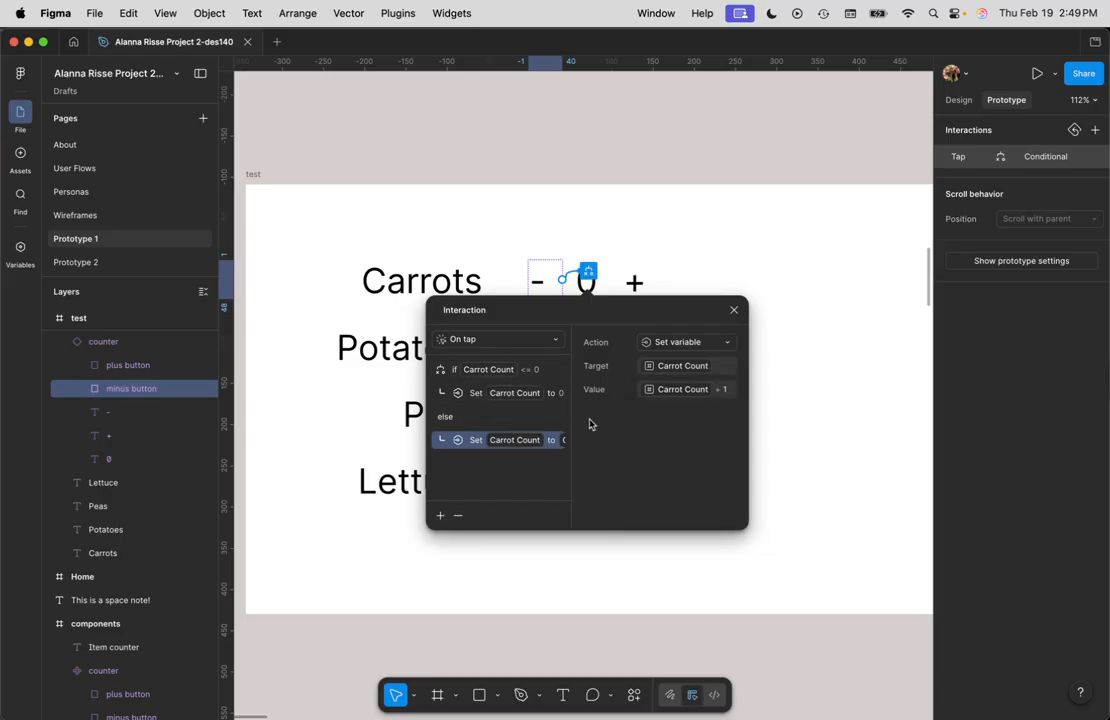
left_click(734, 310)
Step: Preview the test frame and tap the Carrots counter's plus and minus buttons to test the counts
left_click(255, 176)
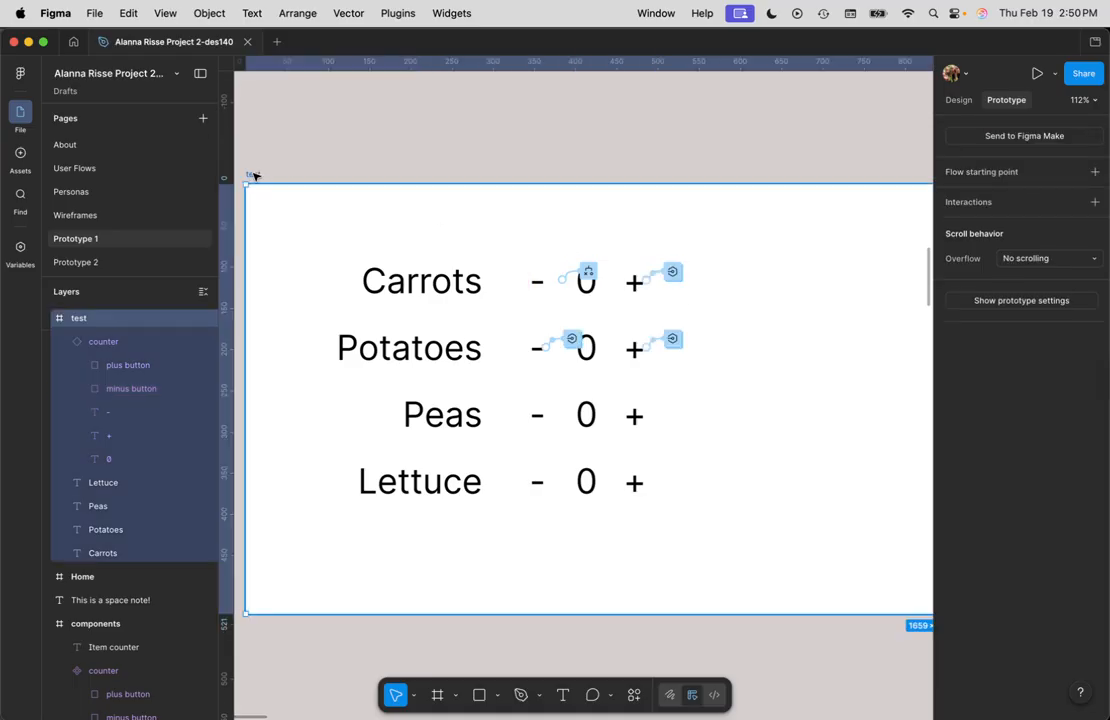
key("shift+space")
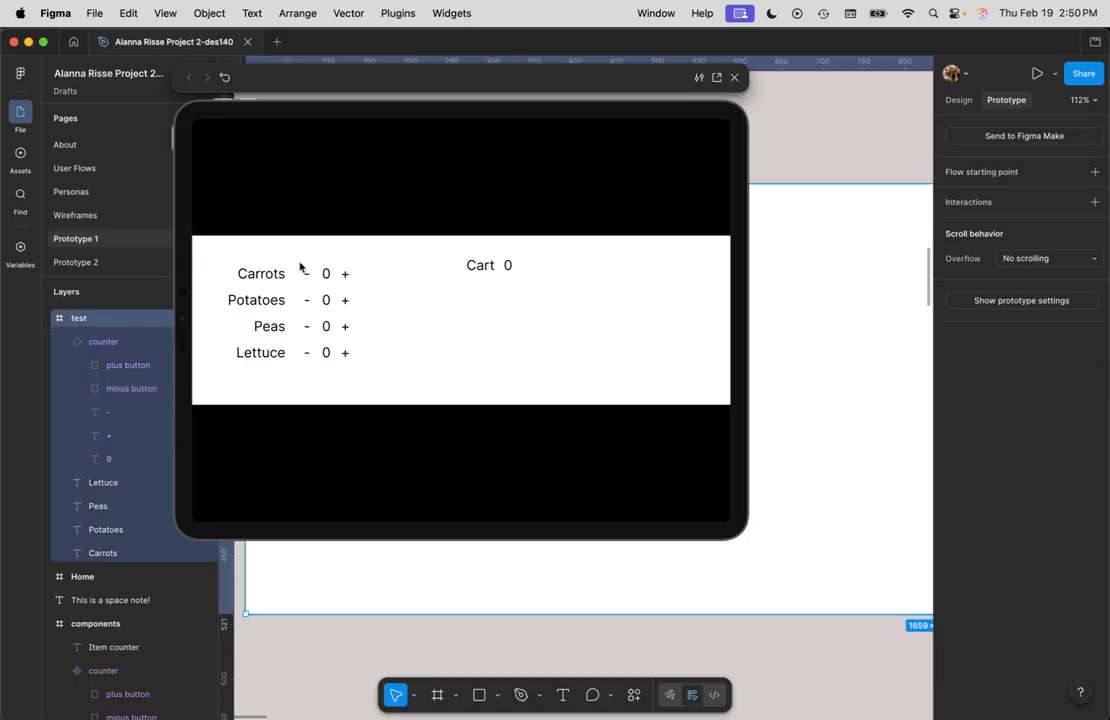
left_click(345, 276)
left_click(308, 278)
left_click(308, 278)
left_click(308, 278)
left_click(308, 278)
left_click(810, 272)
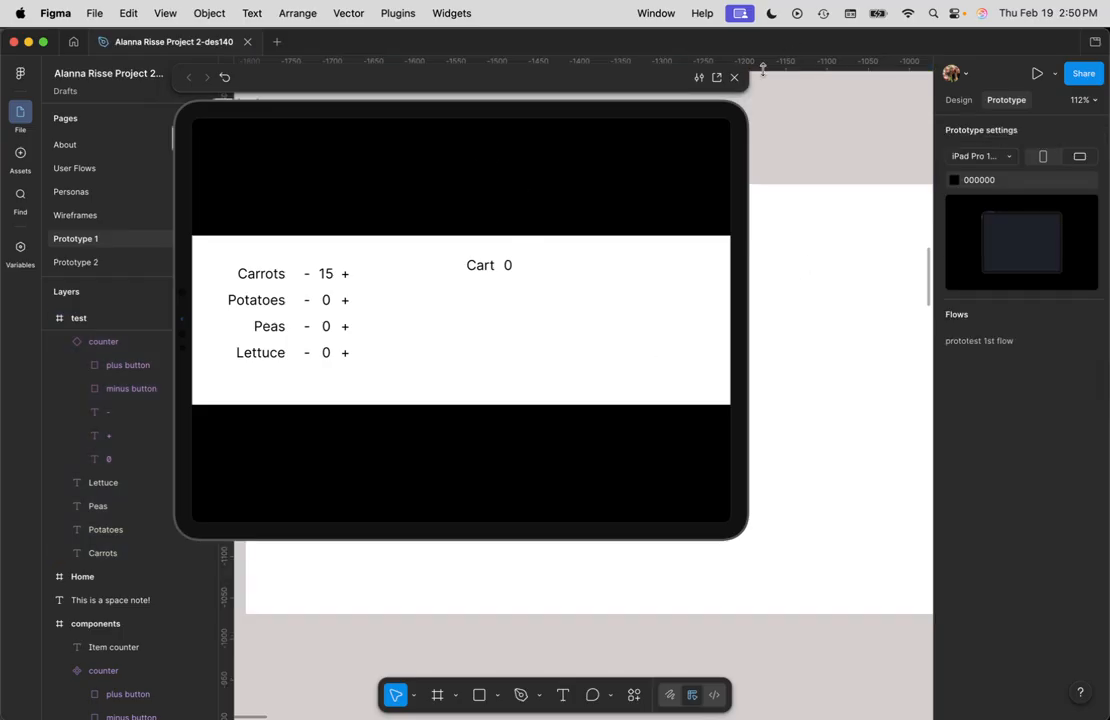
left_click(734, 77)
Step: Change the minus button's else action value to Carrot Count - 1
left_click(570, 291)
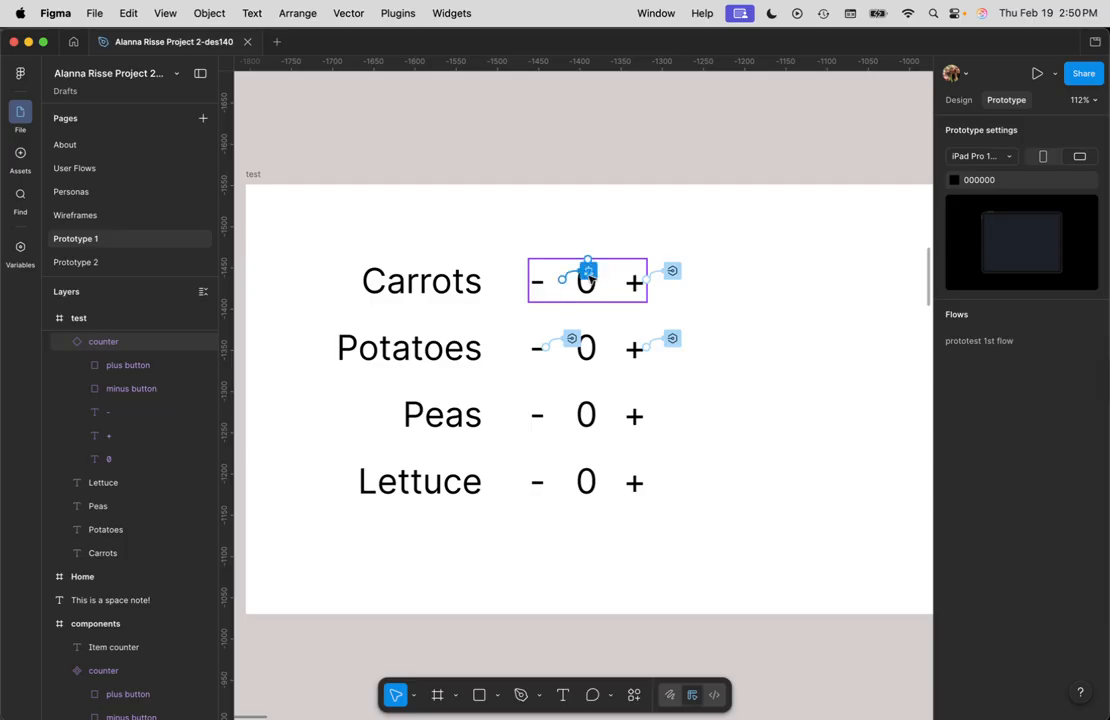
left_click(588, 273)
left_click(588, 273)
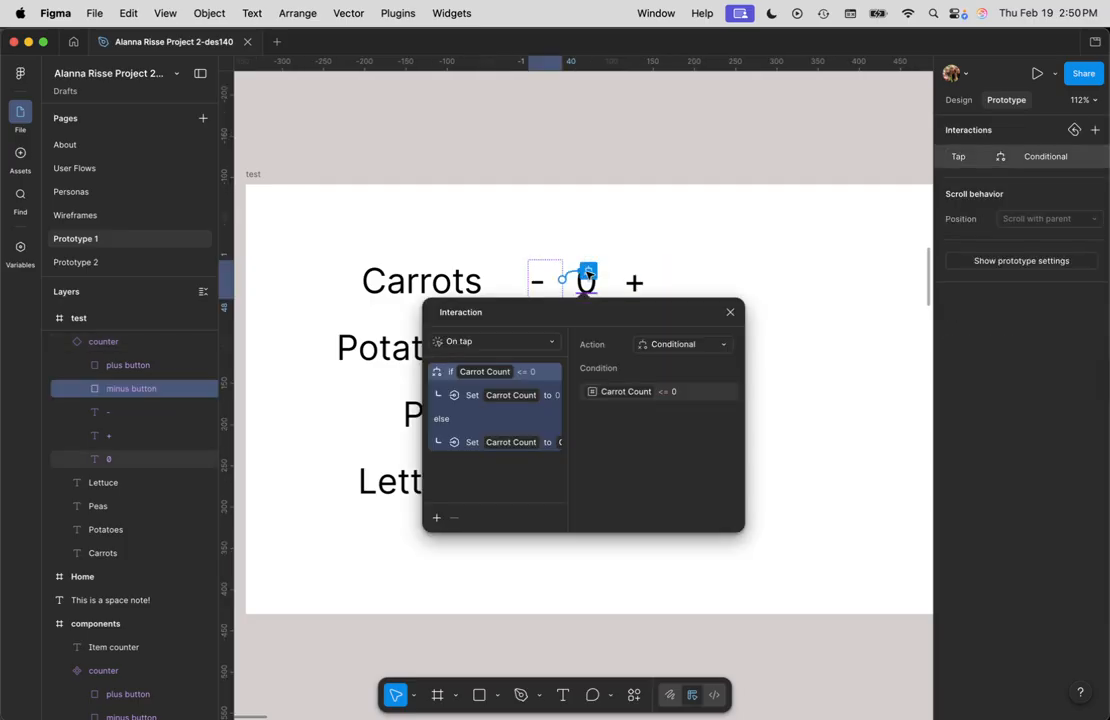
left_click(547, 446)
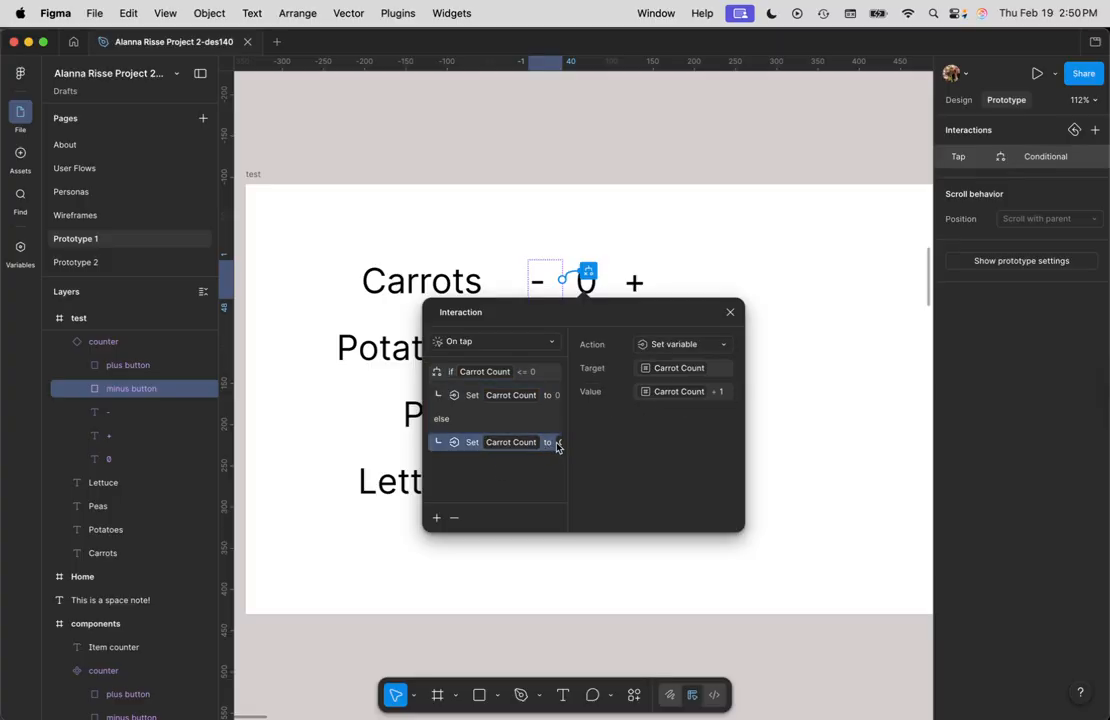
left_click(716, 396)
left_click(715, 394)
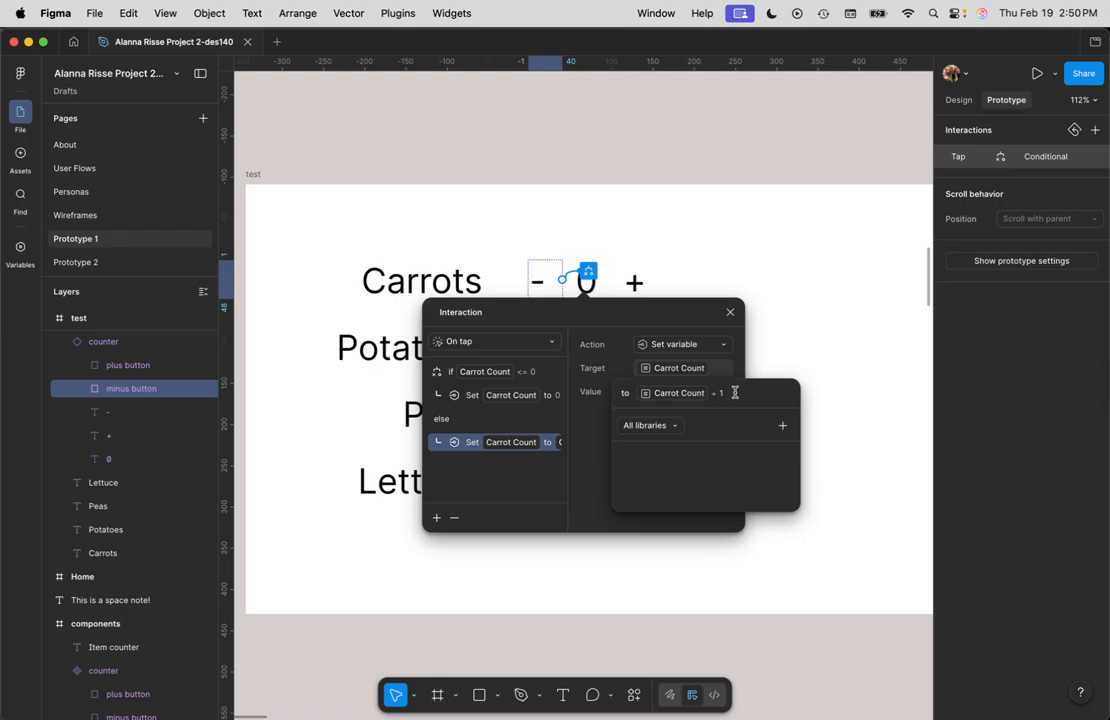
key("BackSpace")
key("BackSpace")
type("-1")
key("Return")
left_click(798, 297)
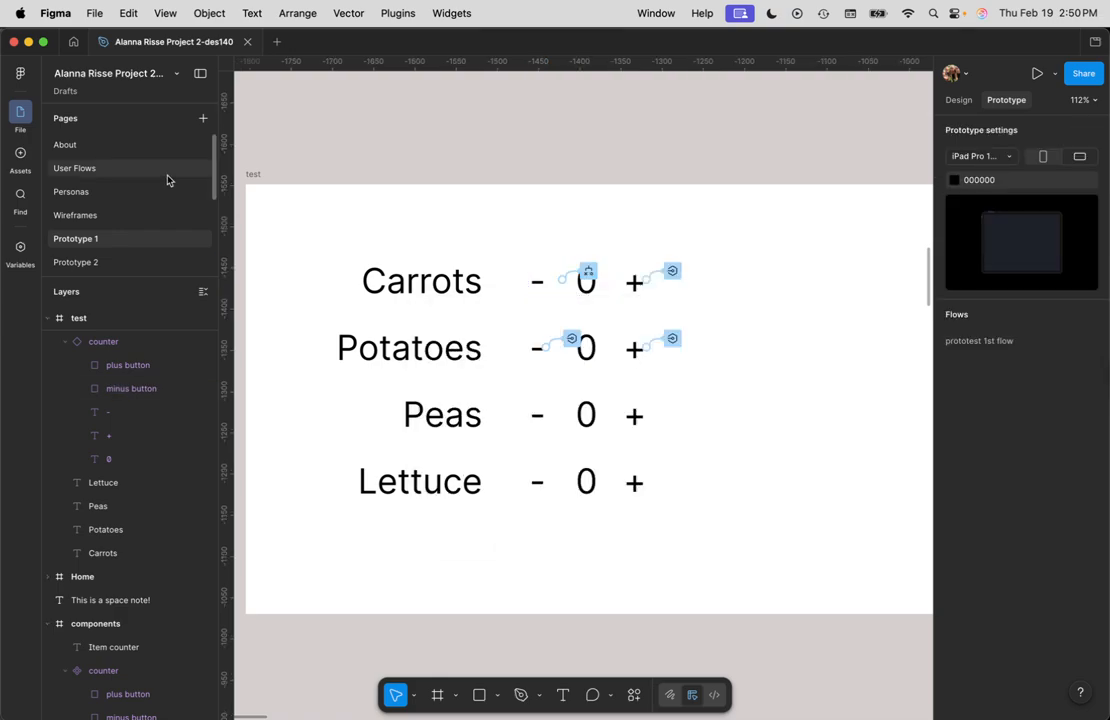
Step: Preview the test frame again and tap the Carrots counter's plus and minus buttons to check the counts
left_click(254, 175)
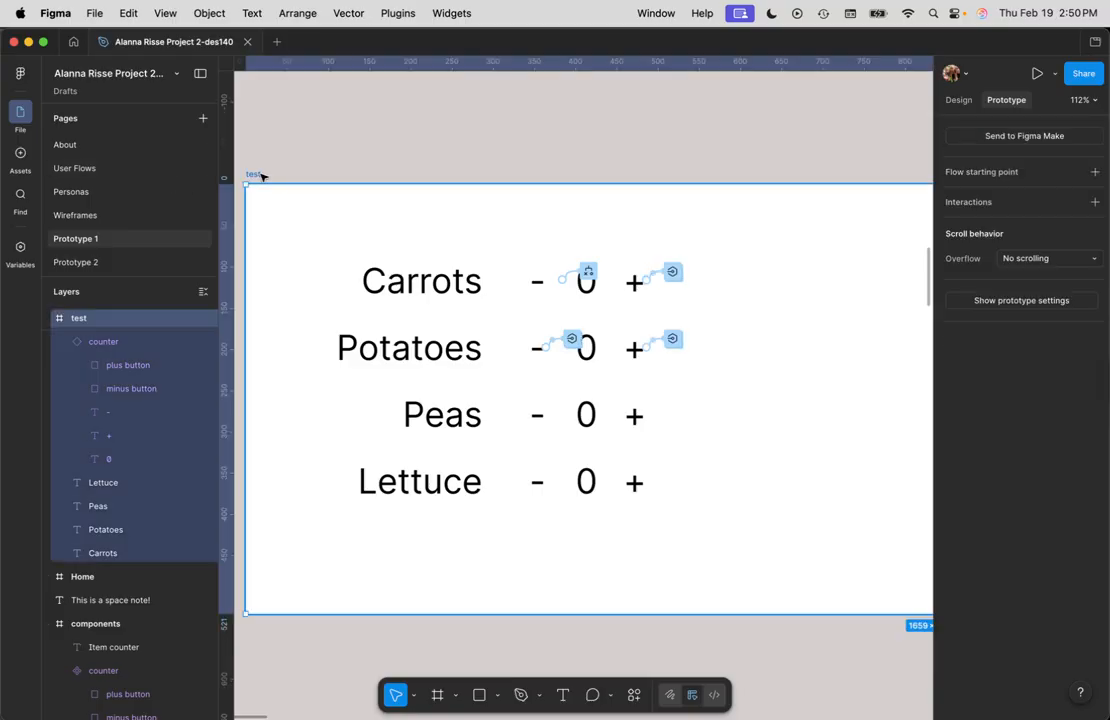
key("shift+space")
left_click(344, 276)
left_click(344, 277)
left_click(344, 277)
left_click(304, 277)
left_click(306, 277)
left_click(308, 277)
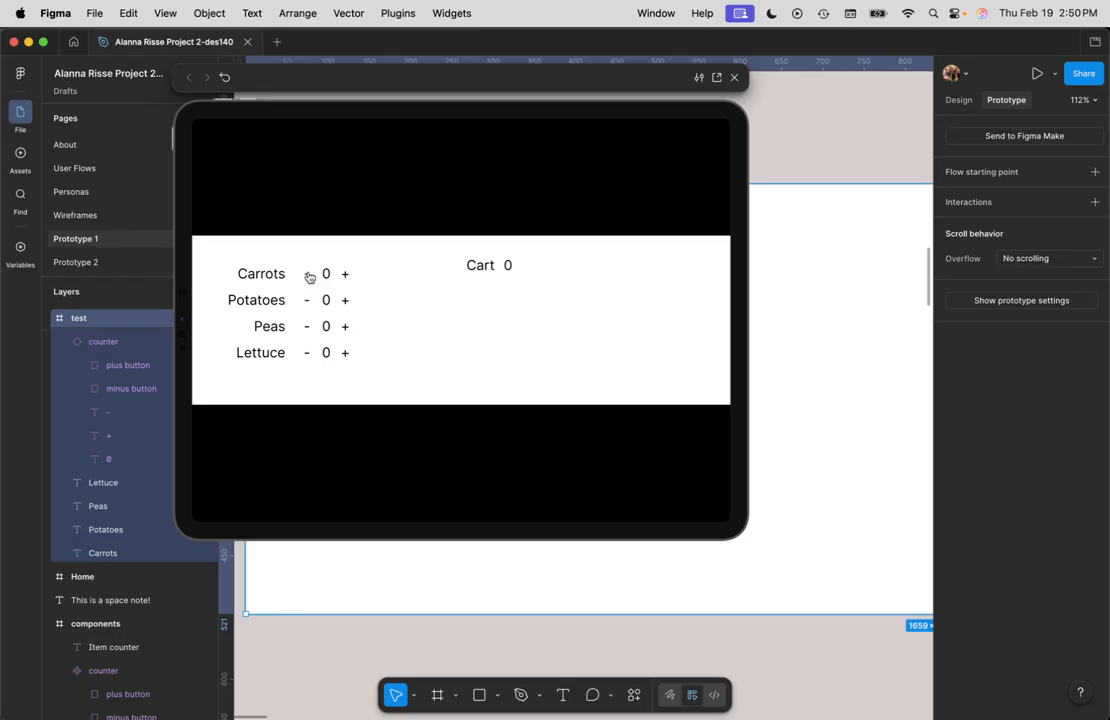
left_click(345, 278)
left_click(345, 278)
left_click(734, 77)
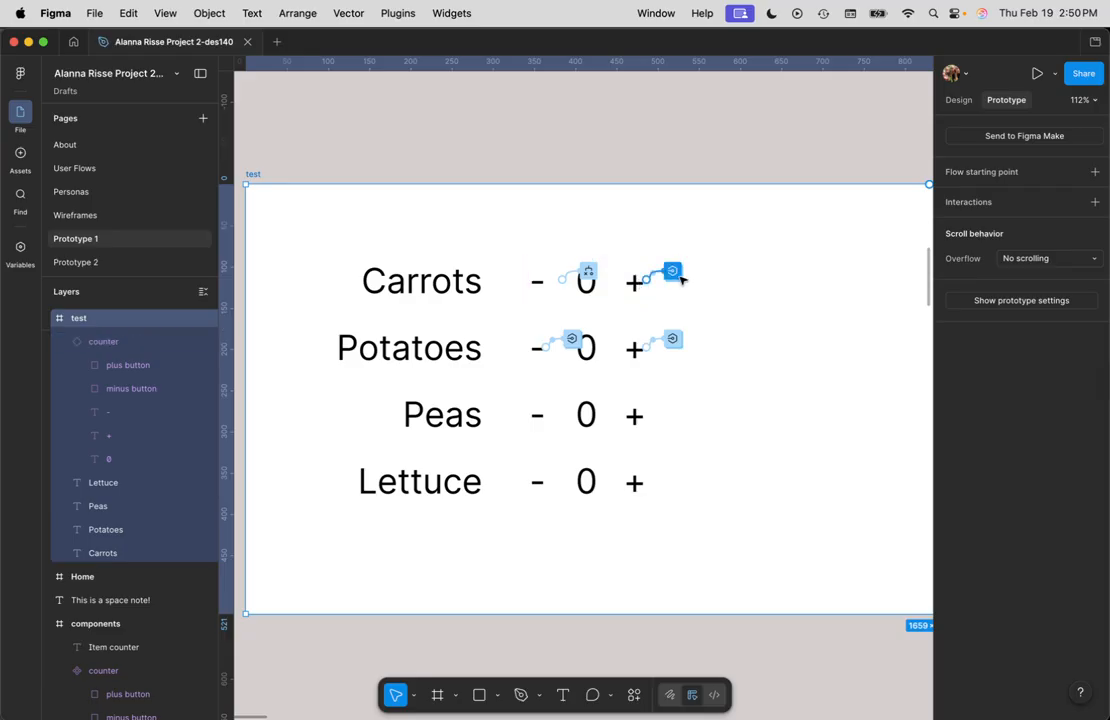
Step: Change the Carrots plus button's tap action to Conditional with the condition Carrot Count >= 10
left_click(673, 272)
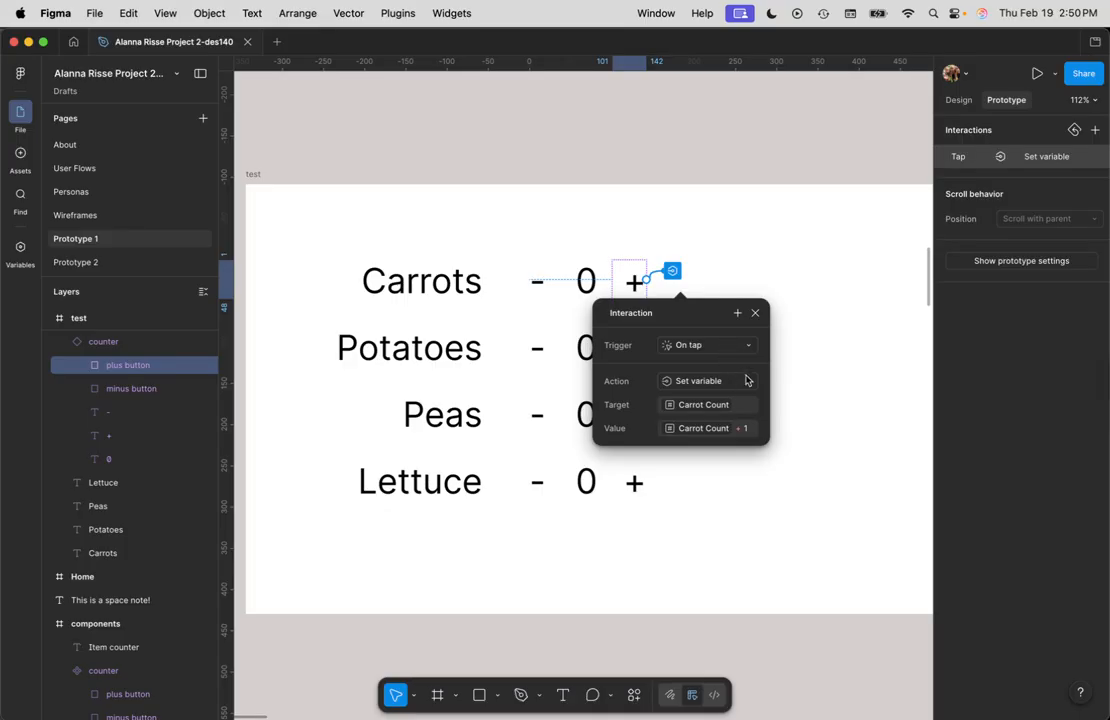
left_click(743, 381)
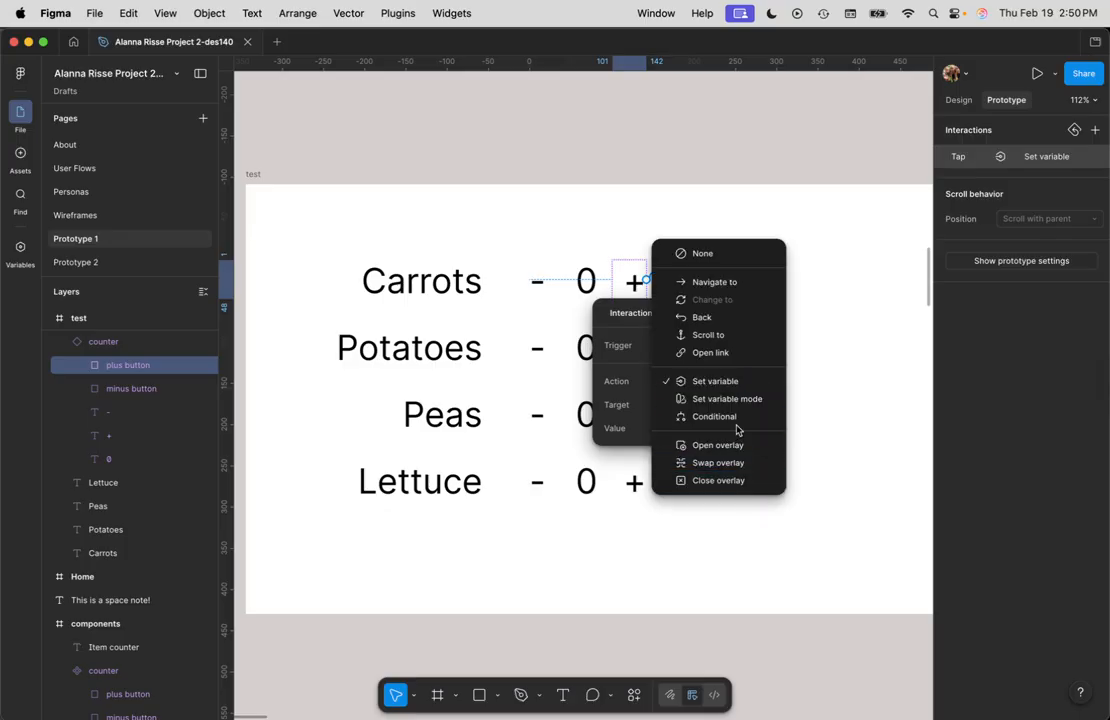
left_click(731, 418)
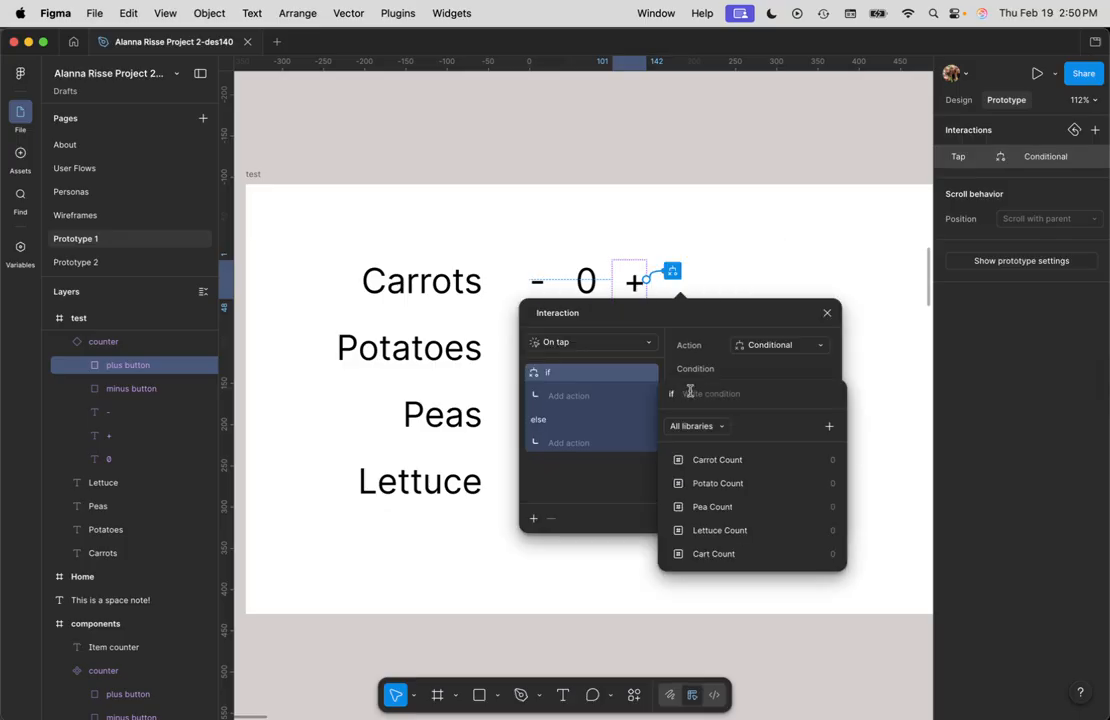
left_click(740, 462)
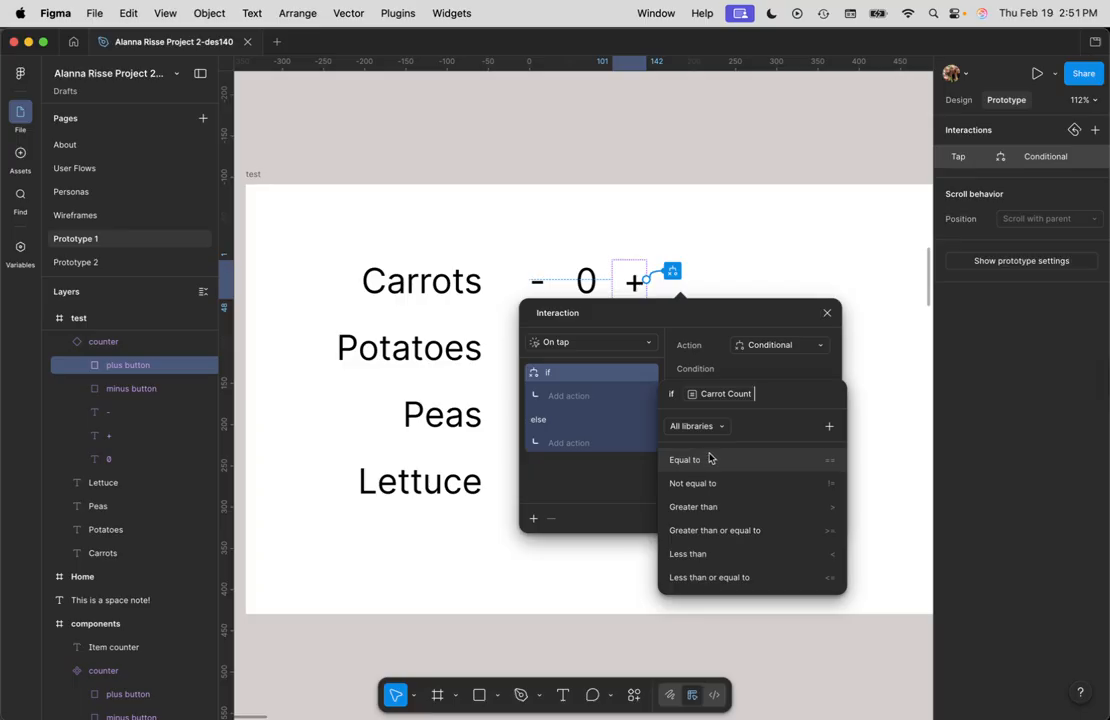
type(">")
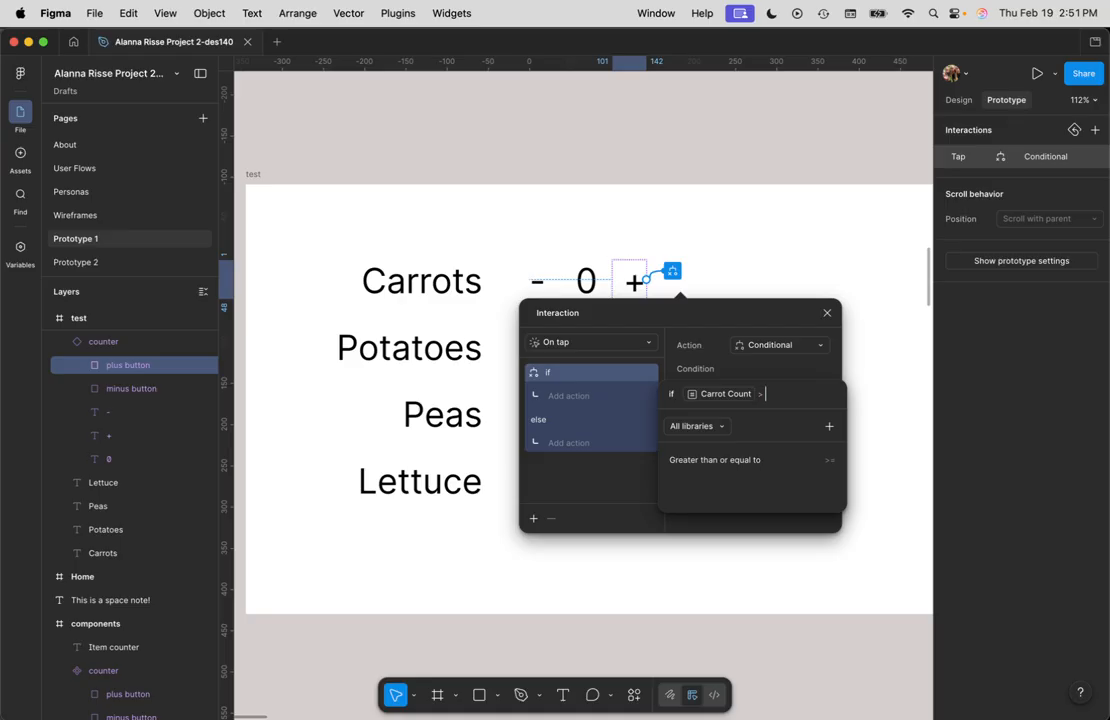
type("=")
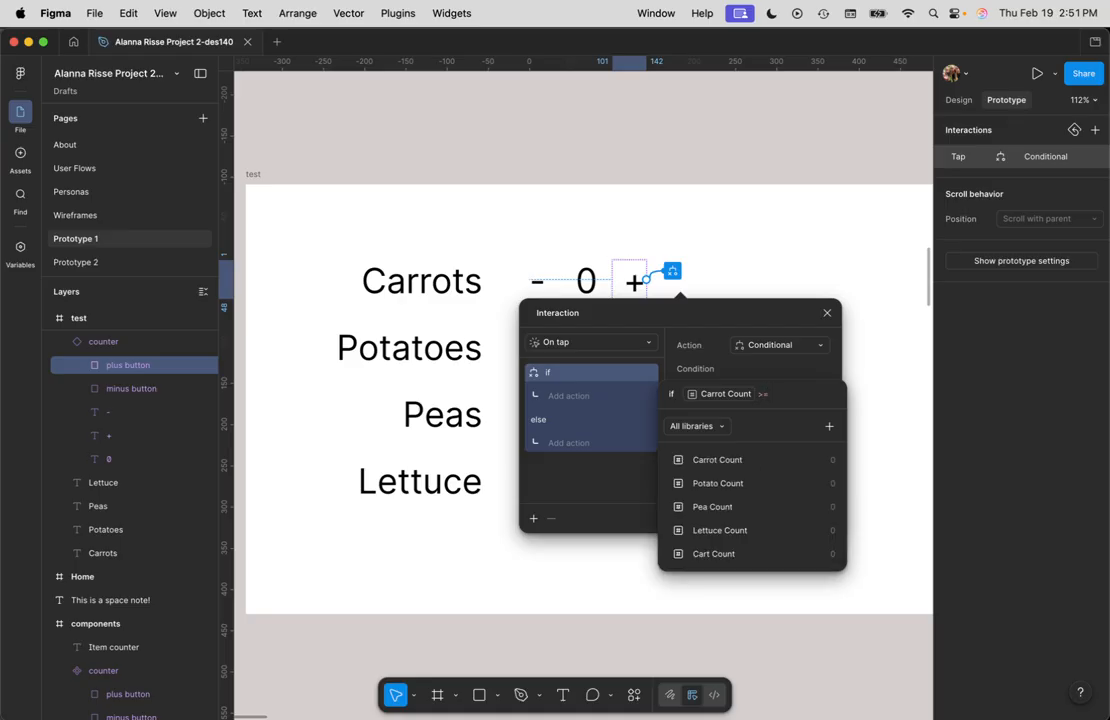
left_click(731, 460)
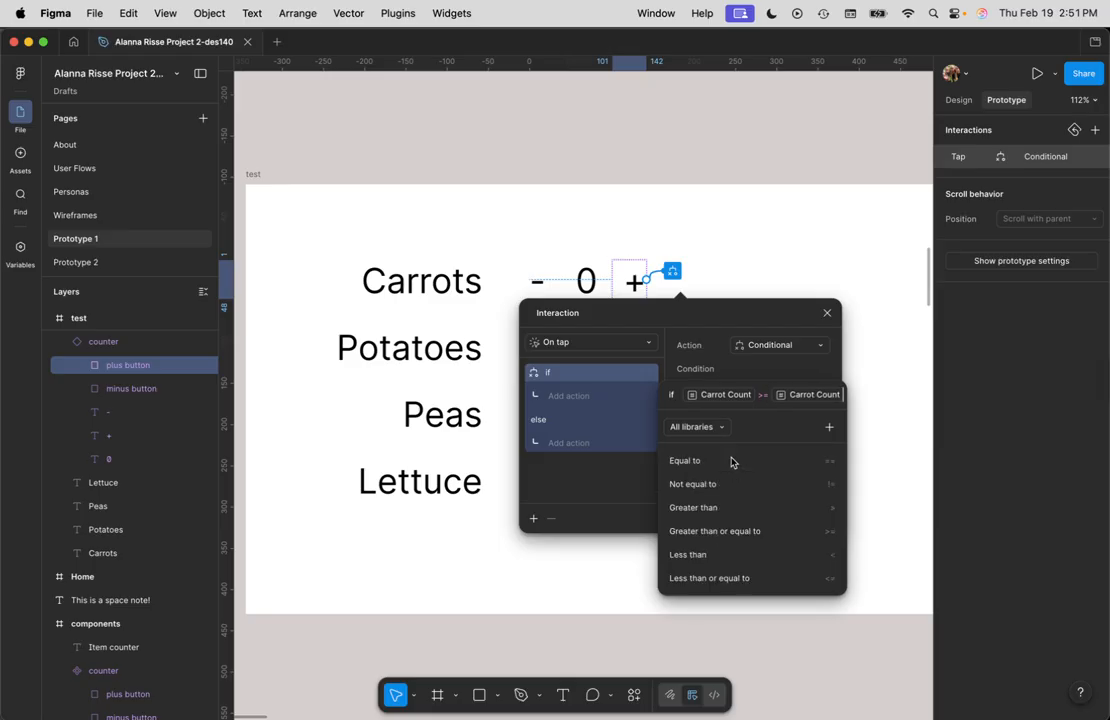
key("BackSpace")
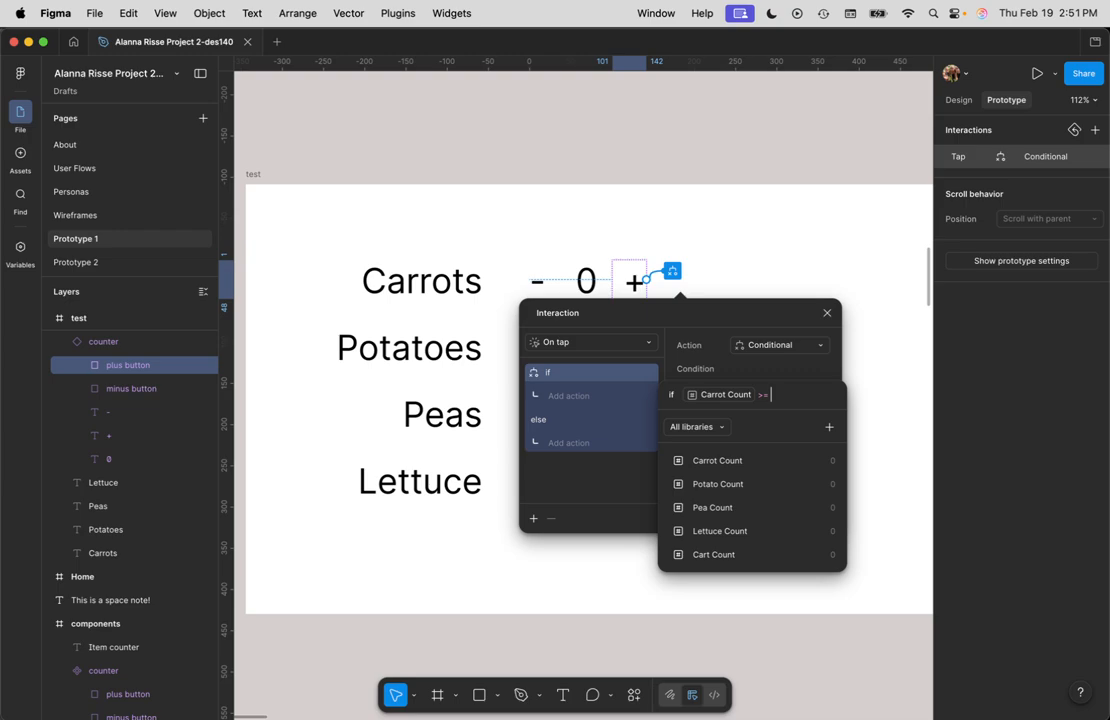
type("10")
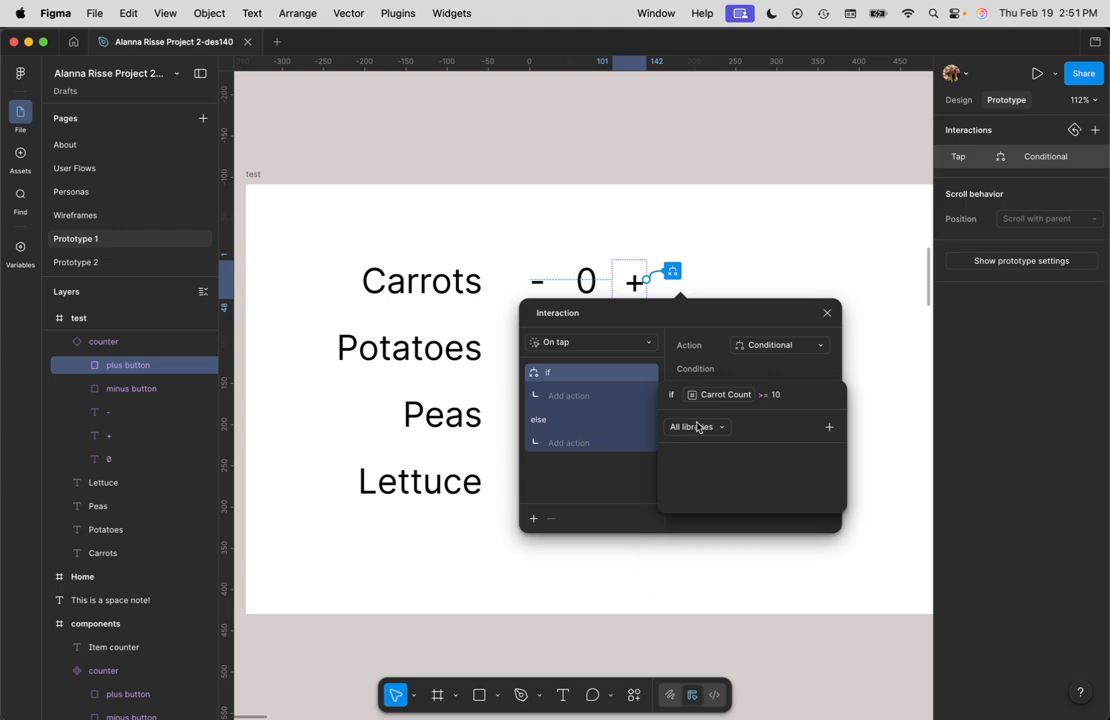
Step: In the if branch, add a Set variable action setting Carrot Count to 10
left_click(580, 398)
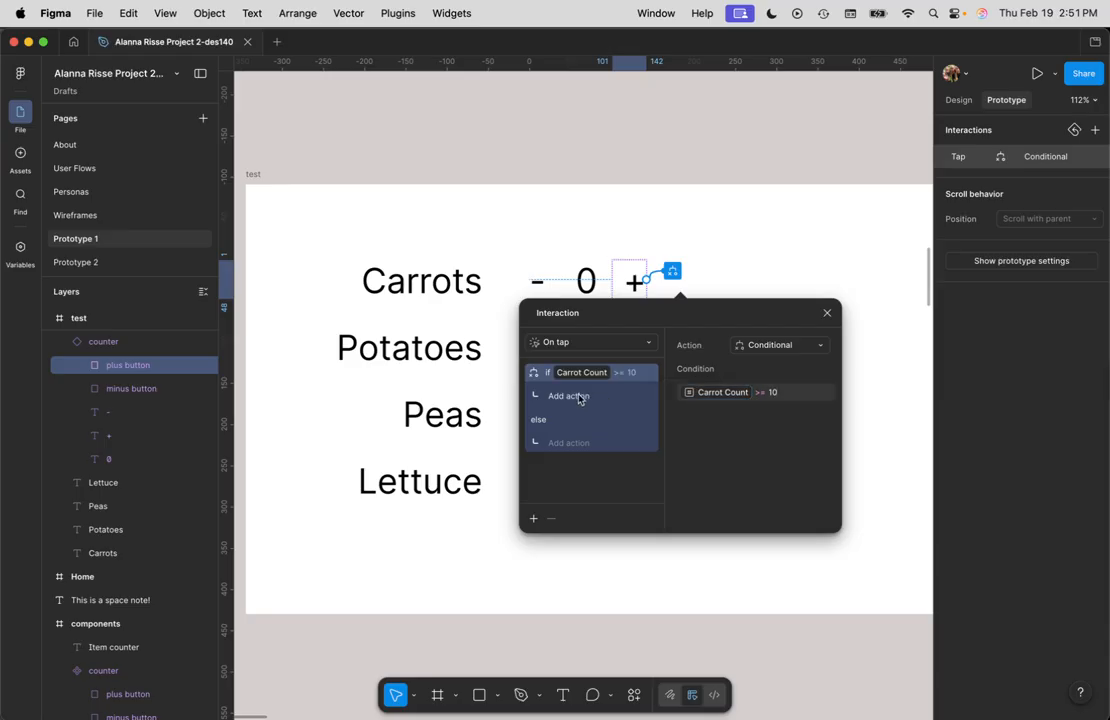
left_click(580, 398)
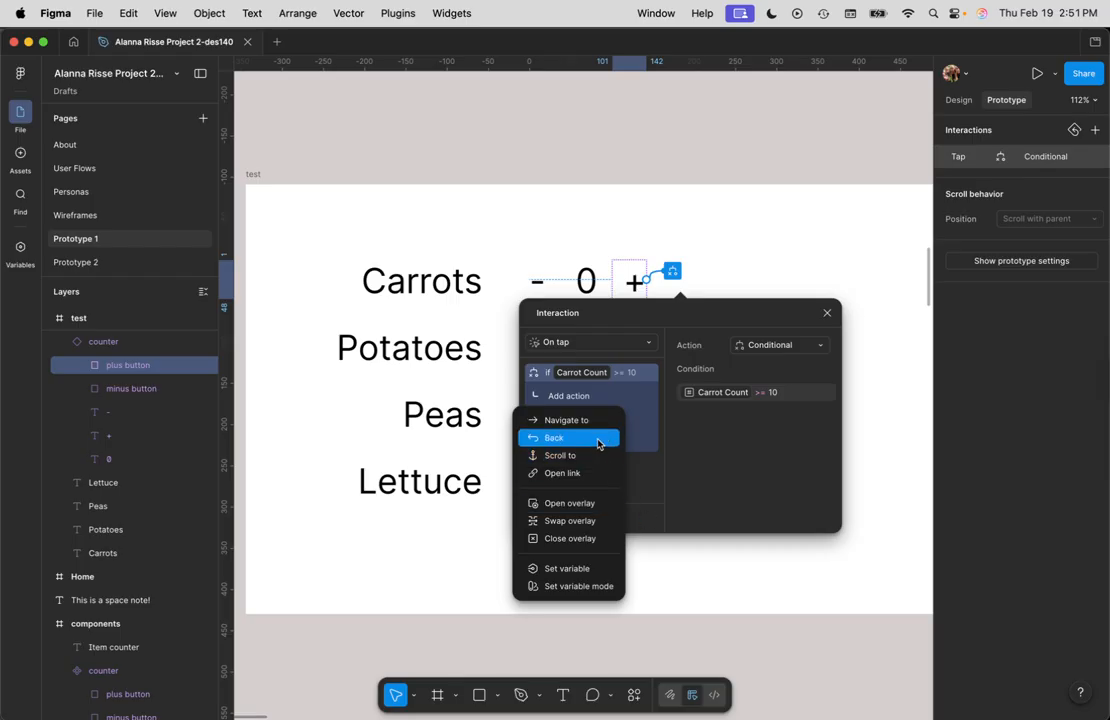
left_click(598, 568)
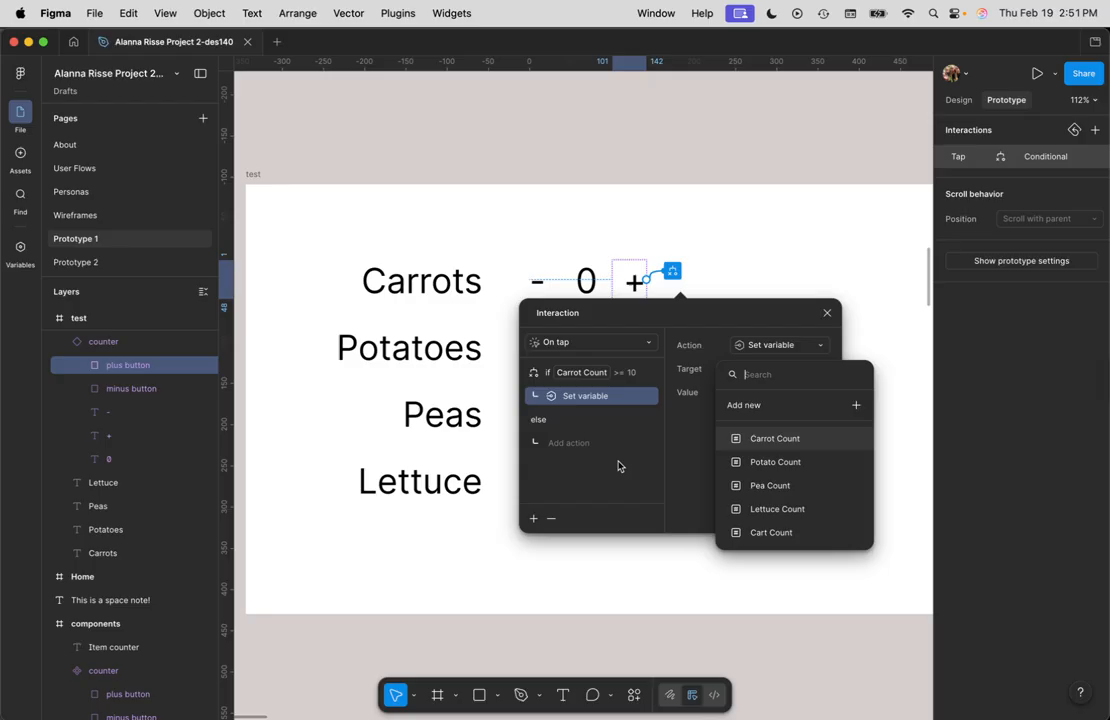
left_click(771, 441)
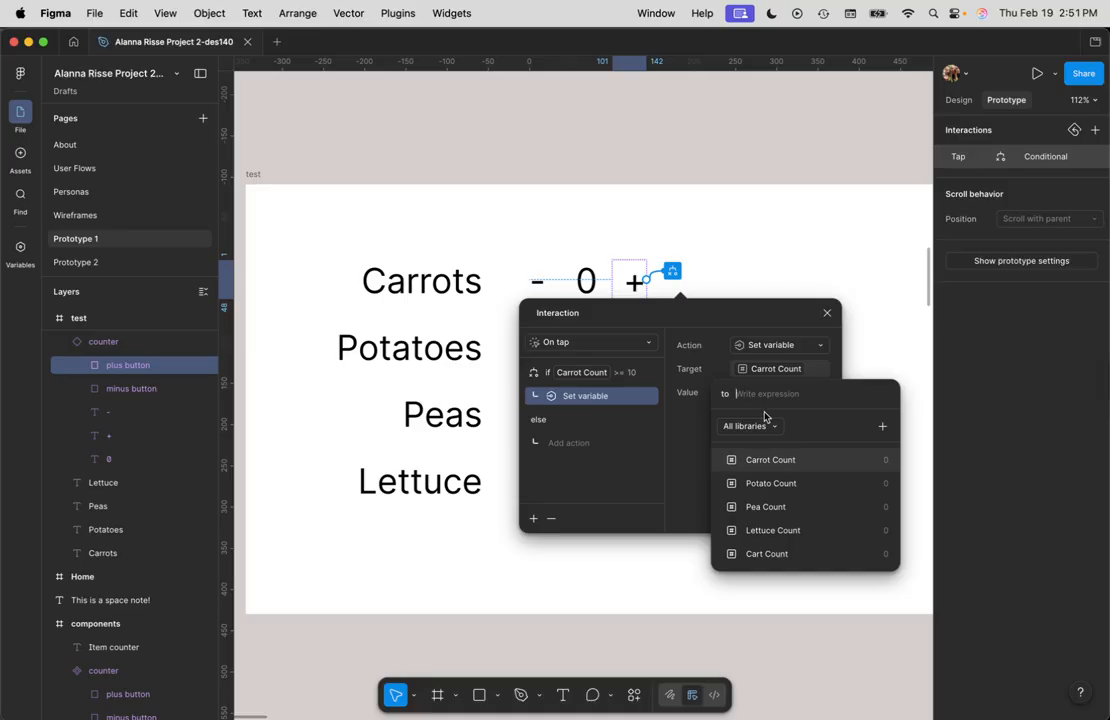
type("10")
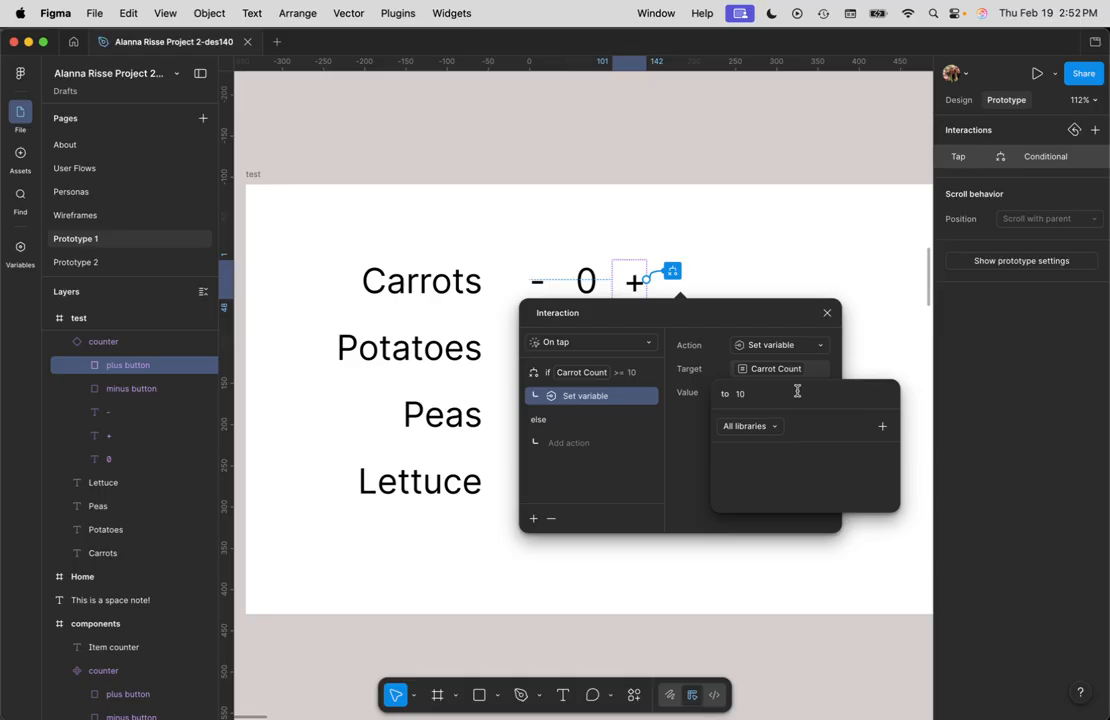
left_click(620, 377)
left_click(622, 377)
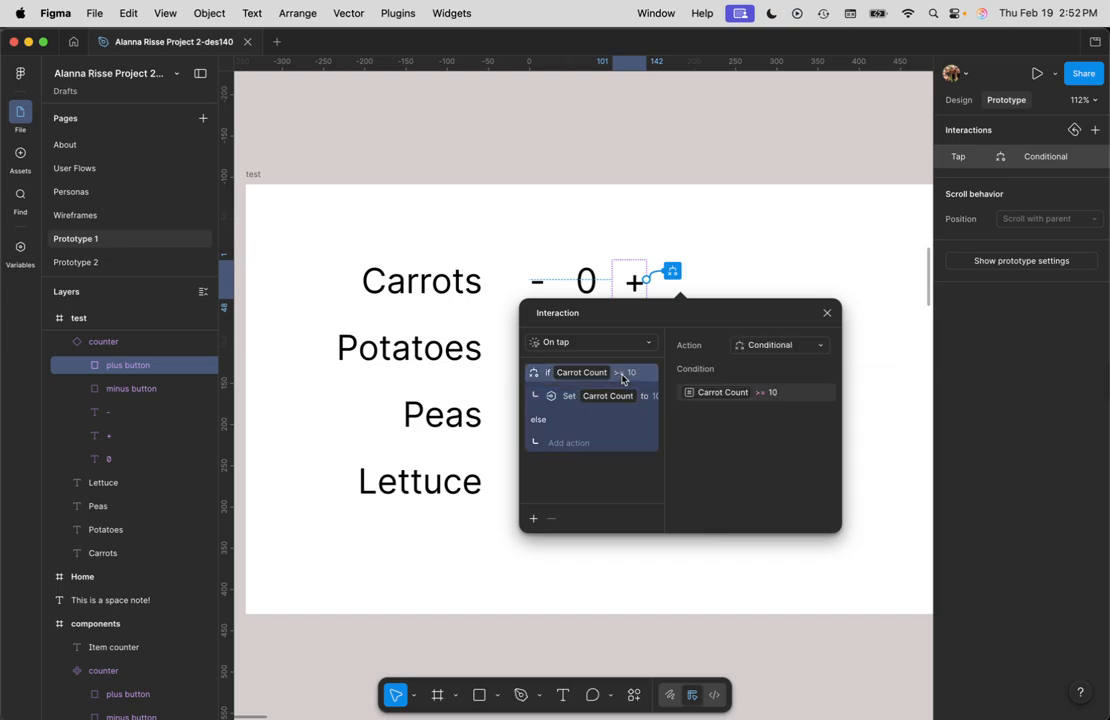
Step: Rewrite the condition as Carrot Count > 10
left_click(762, 396)
key("BackSpace")
key("BackSpace")
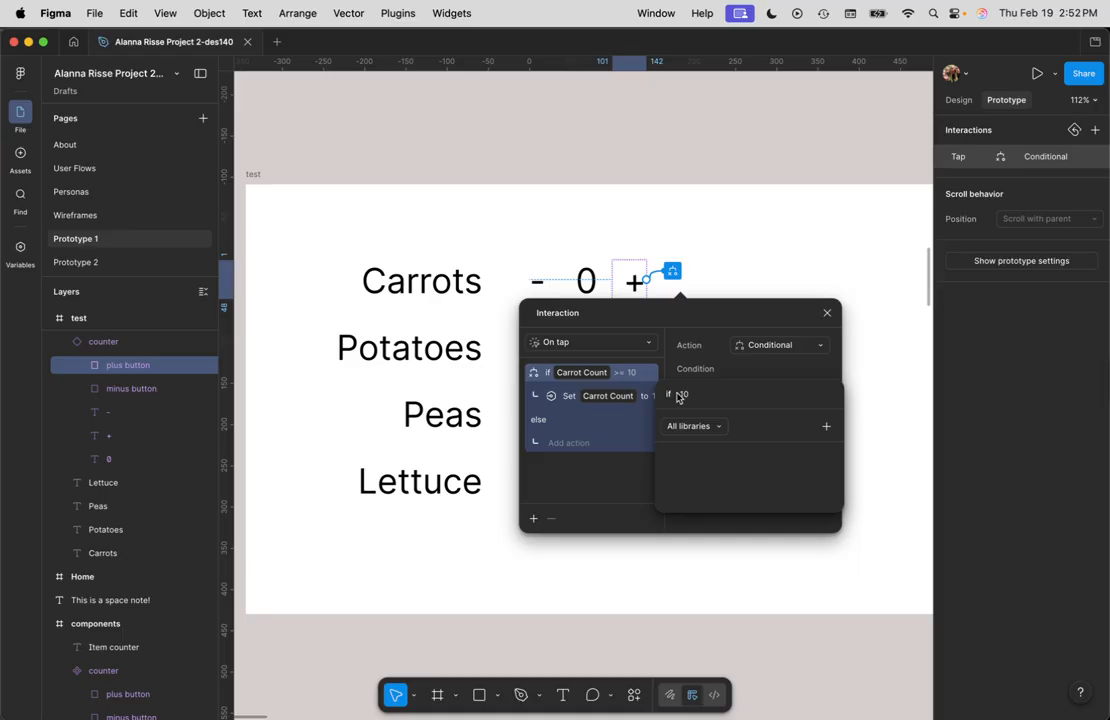
key("BackSpace")
key("BackSpace")
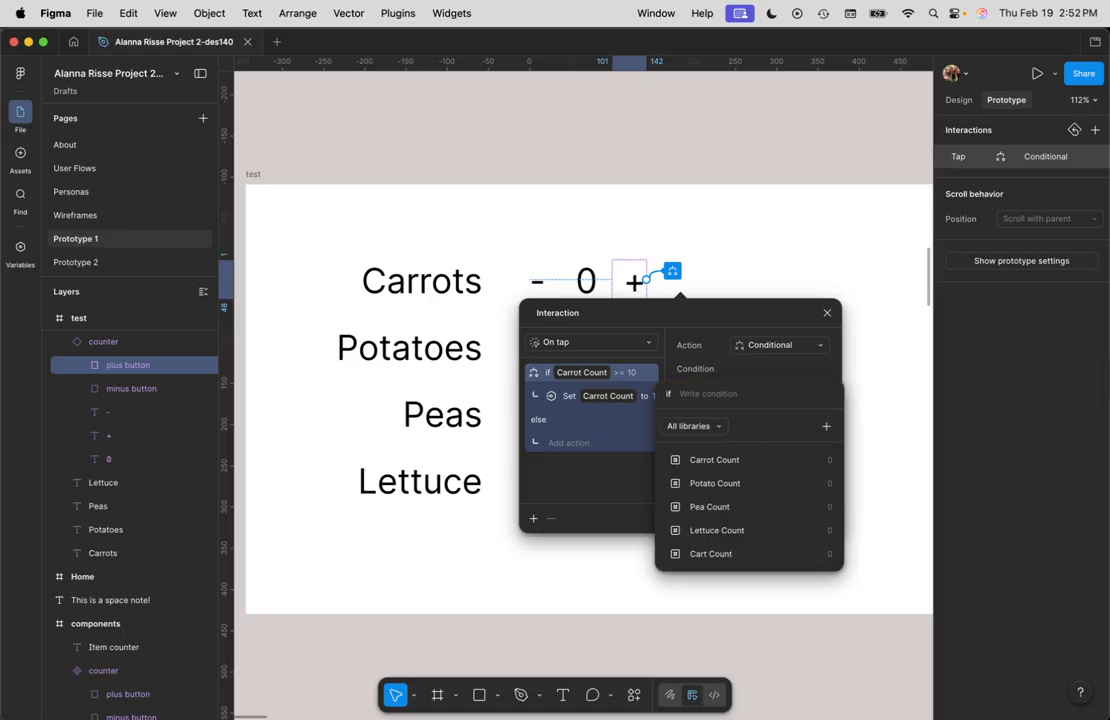
left_click(704, 462)
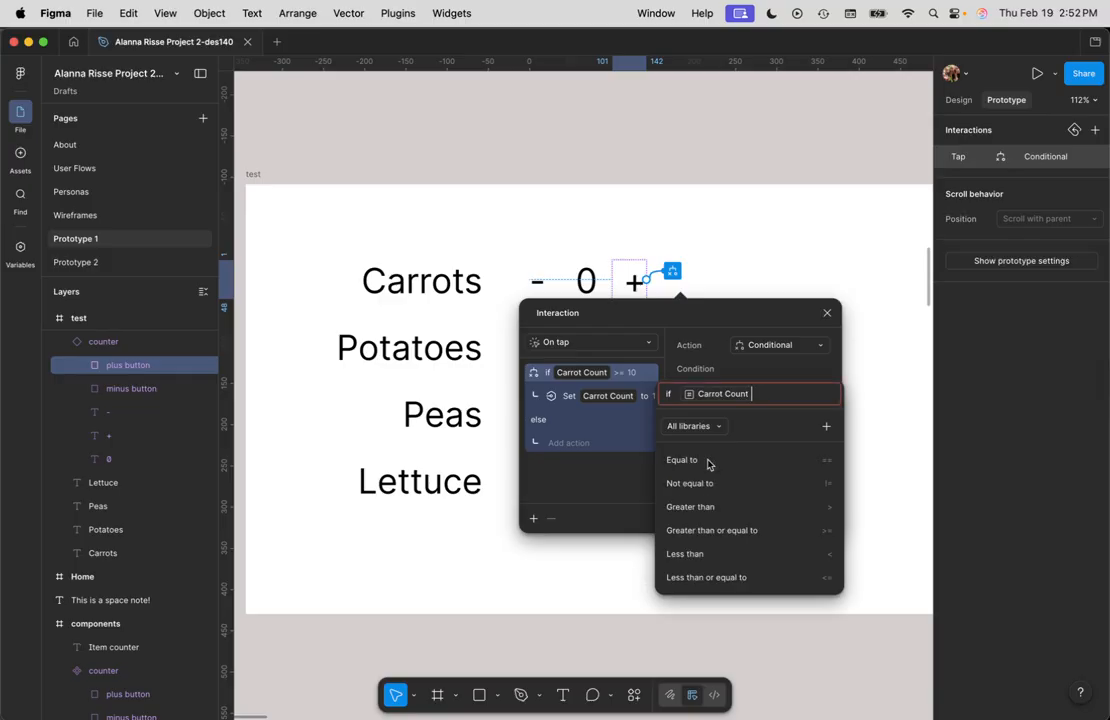
type("> ")
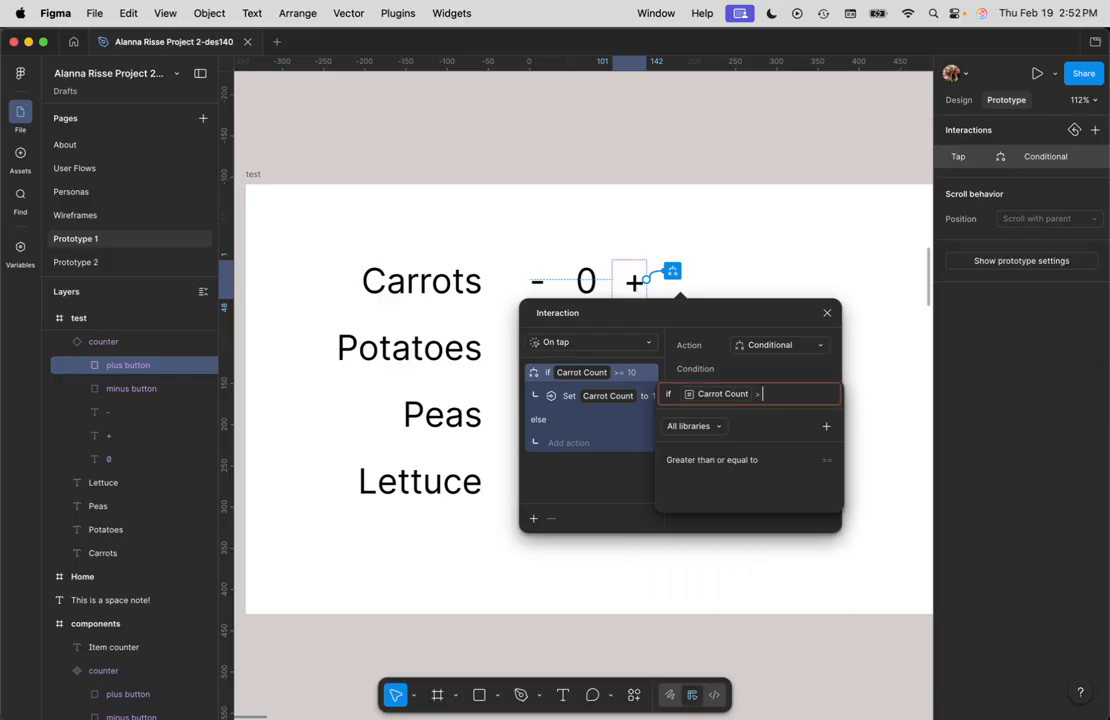
type("10")
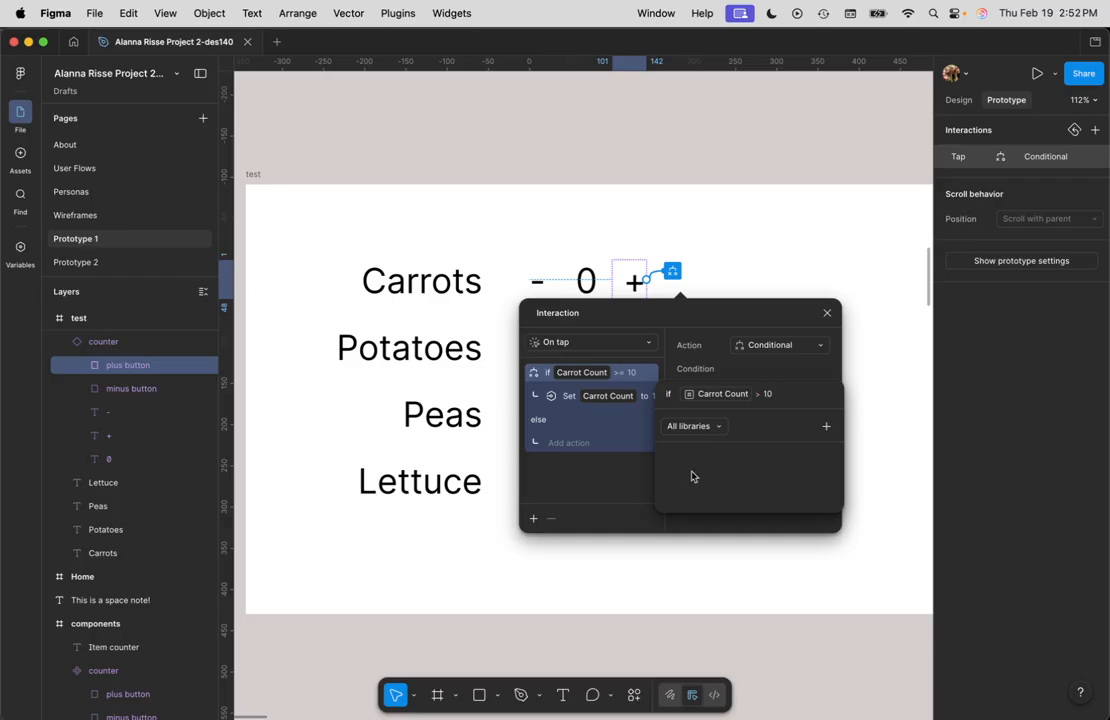
Step: In the else branch, add a Set variable action setting Carrot Count to Carrot Count + 1, then close the interaction
left_click(563, 446)
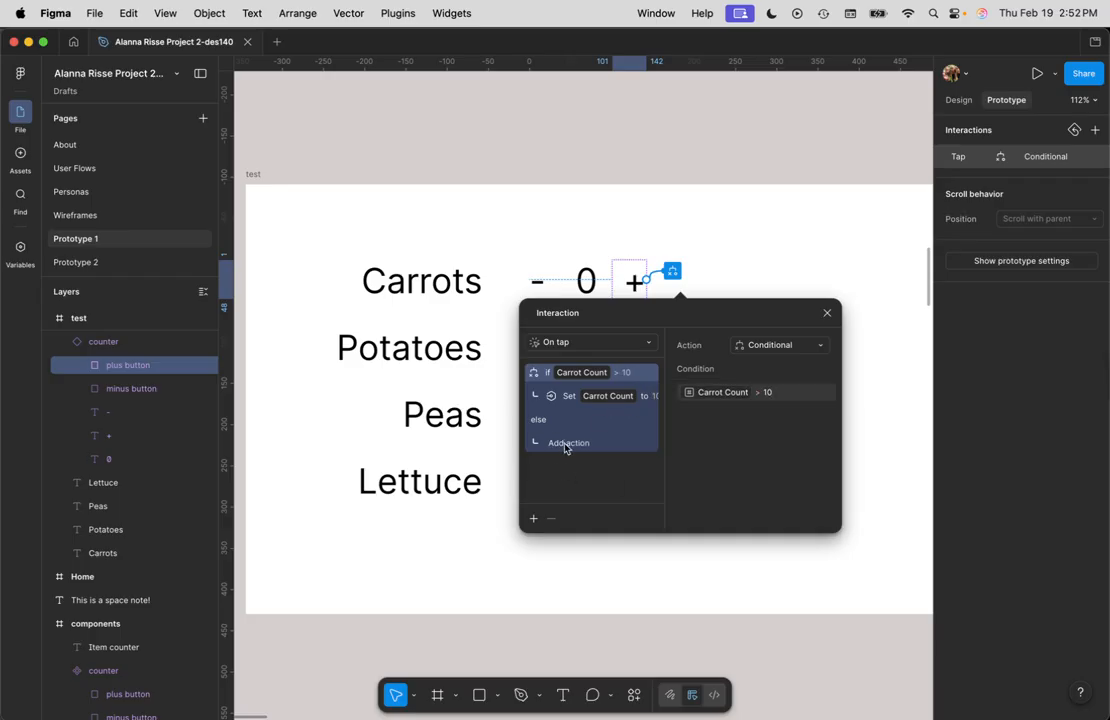
left_click(565, 444)
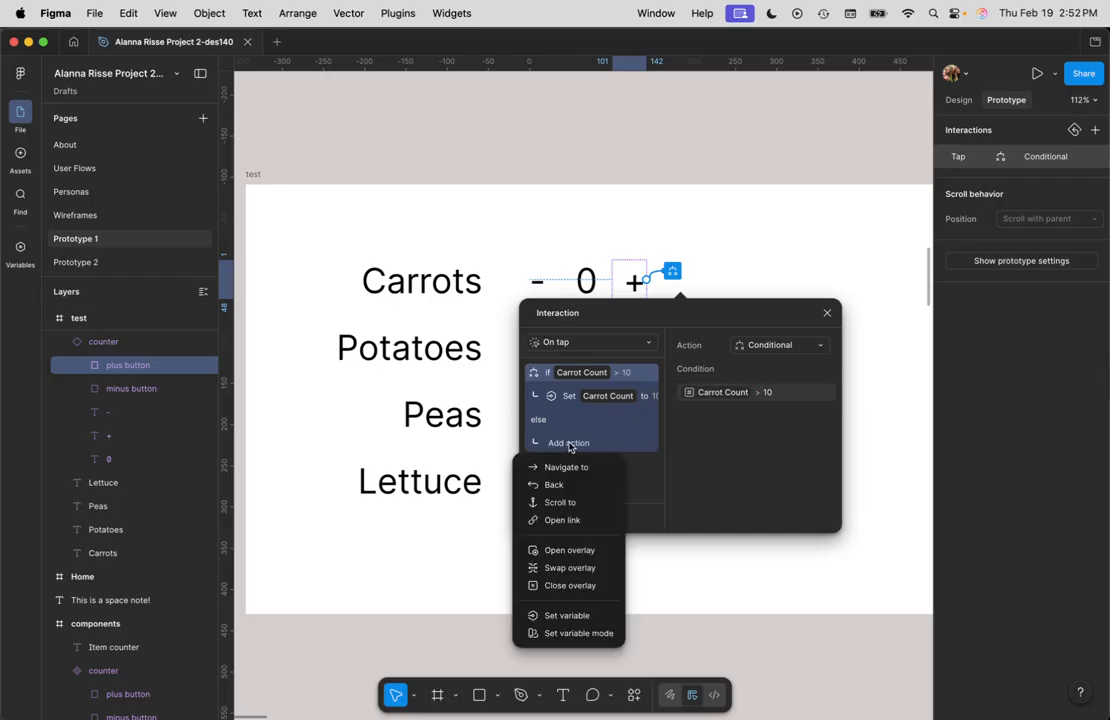
left_click(568, 614)
left_click(767, 446)
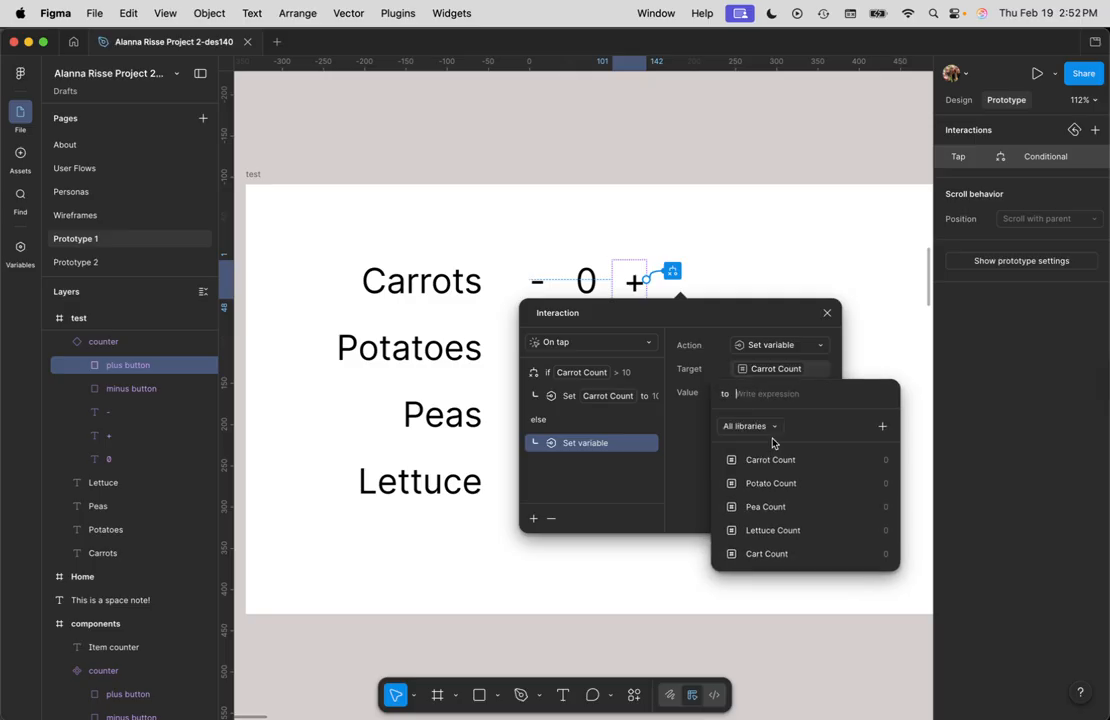
left_click(777, 460)
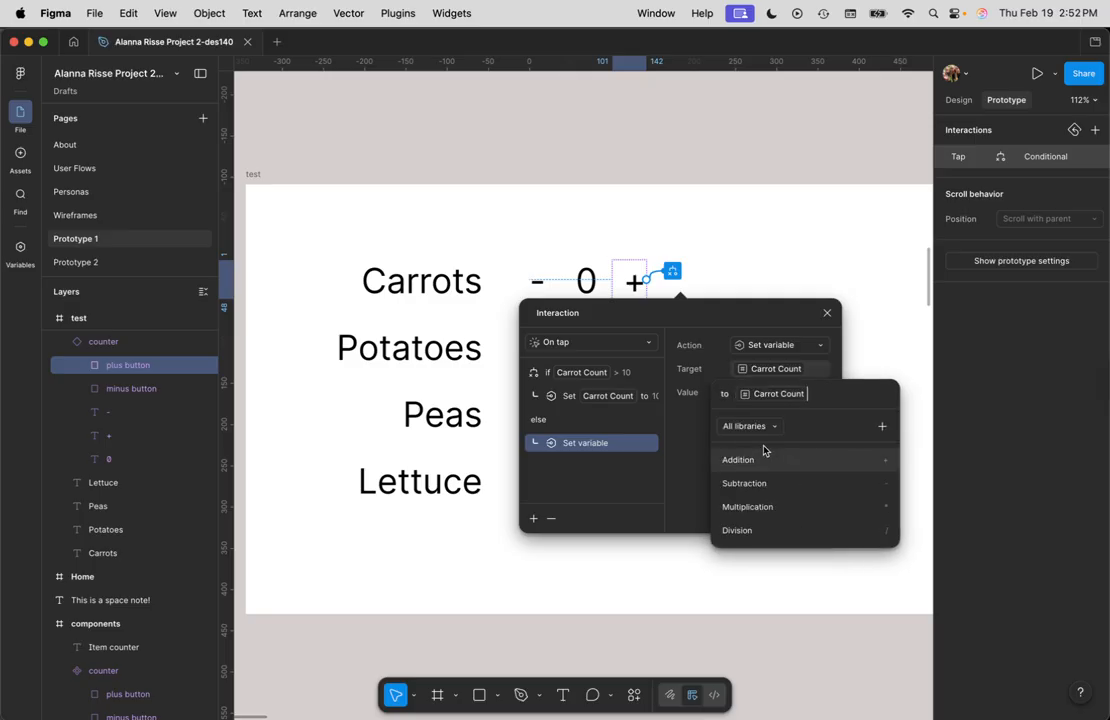
type("+1")
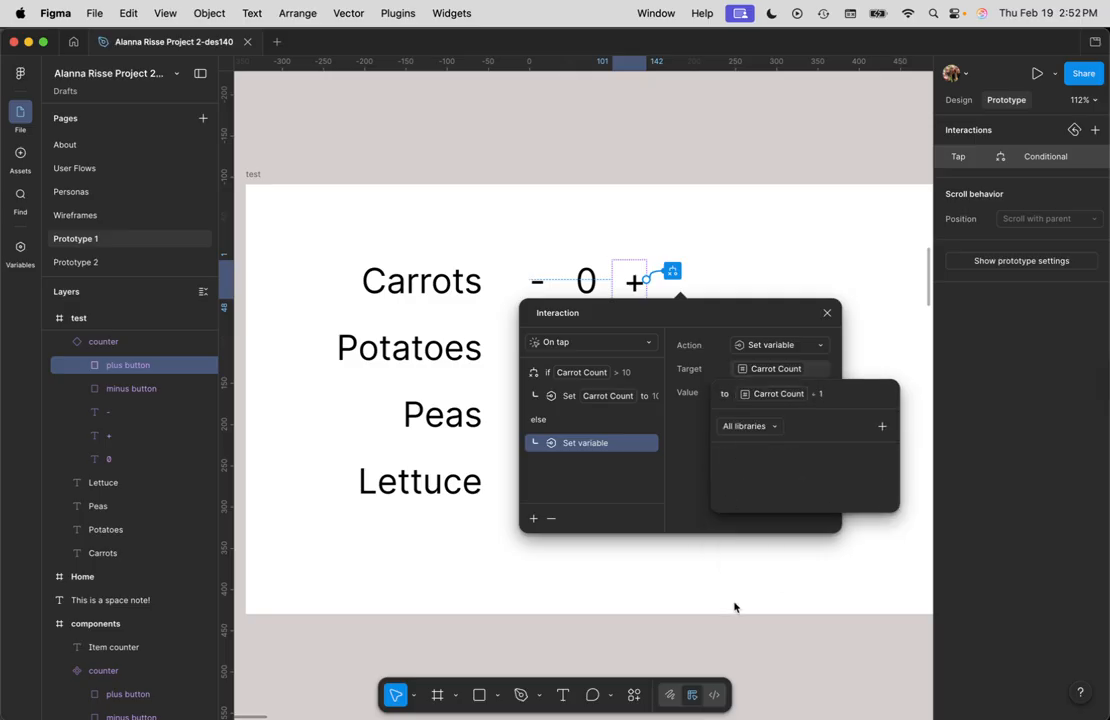
left_click(740, 590)
Step: Preview the test frame and tap the Carrots plus button repeatedly to test the count limit
left_click(513, 220)
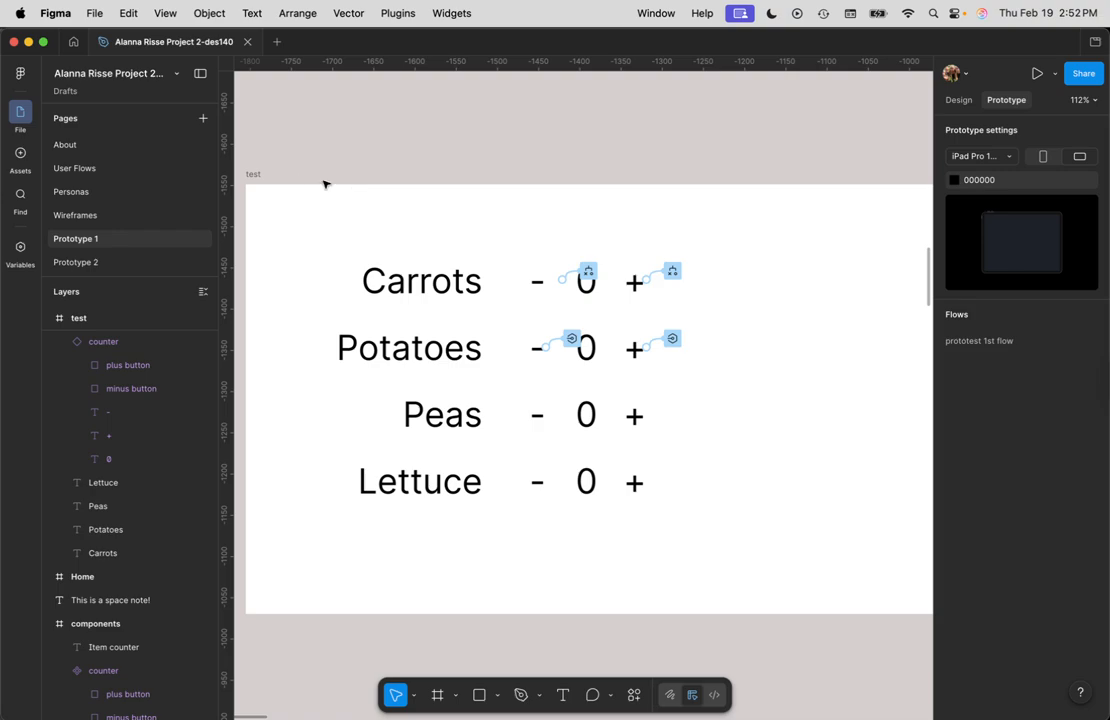
left_click(255, 175)
key("shift+space")
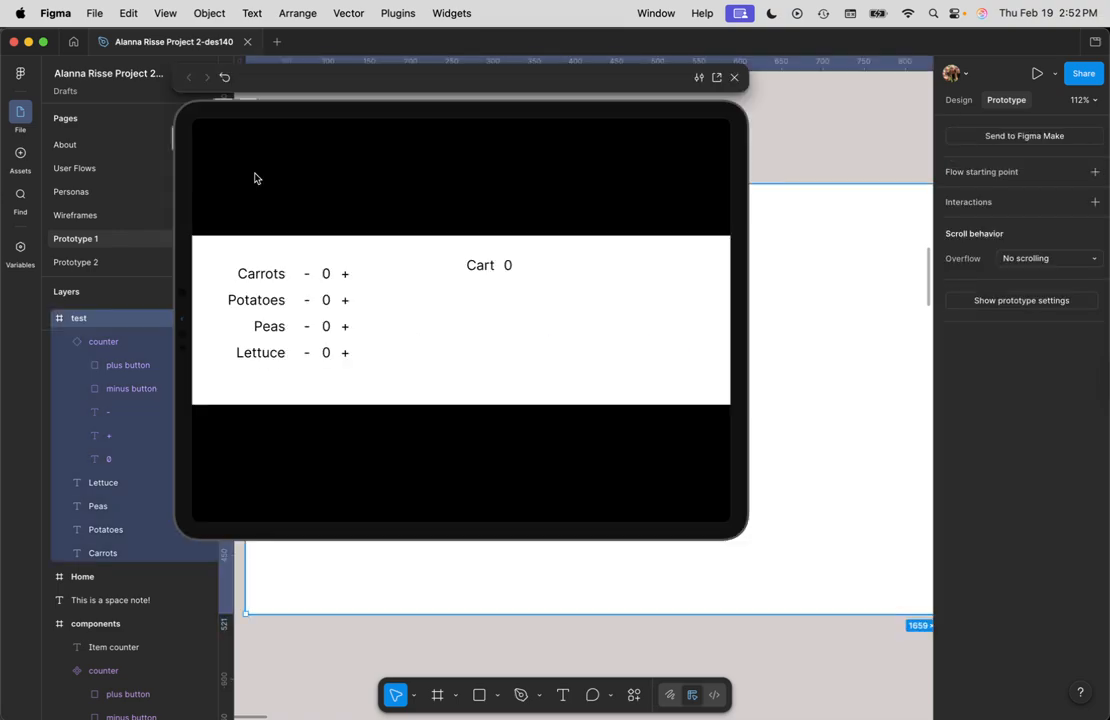
double_click(346, 276)
left_click(345, 277)
left_click(345, 277)
left_click(345, 277)
left_click(345, 277)
left_click(345, 277)
left_click(345, 277)
left_click(345, 277)
left_click(345, 277)
left_click(345, 277)
left_click(769, 238)
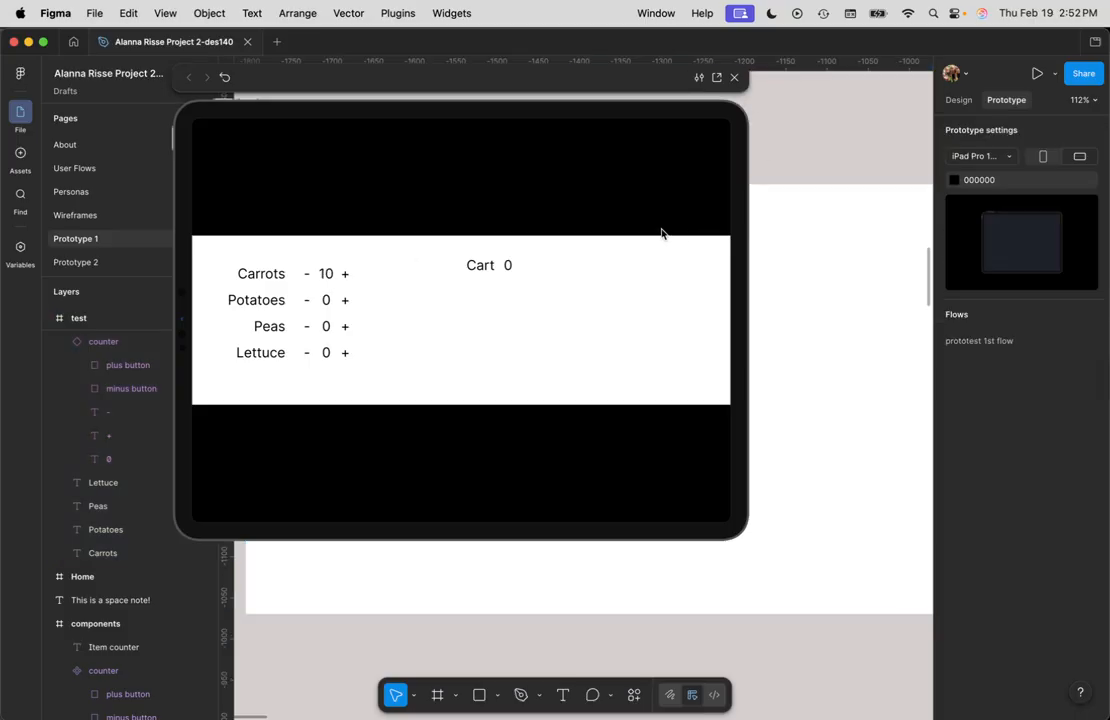
key("Escape")
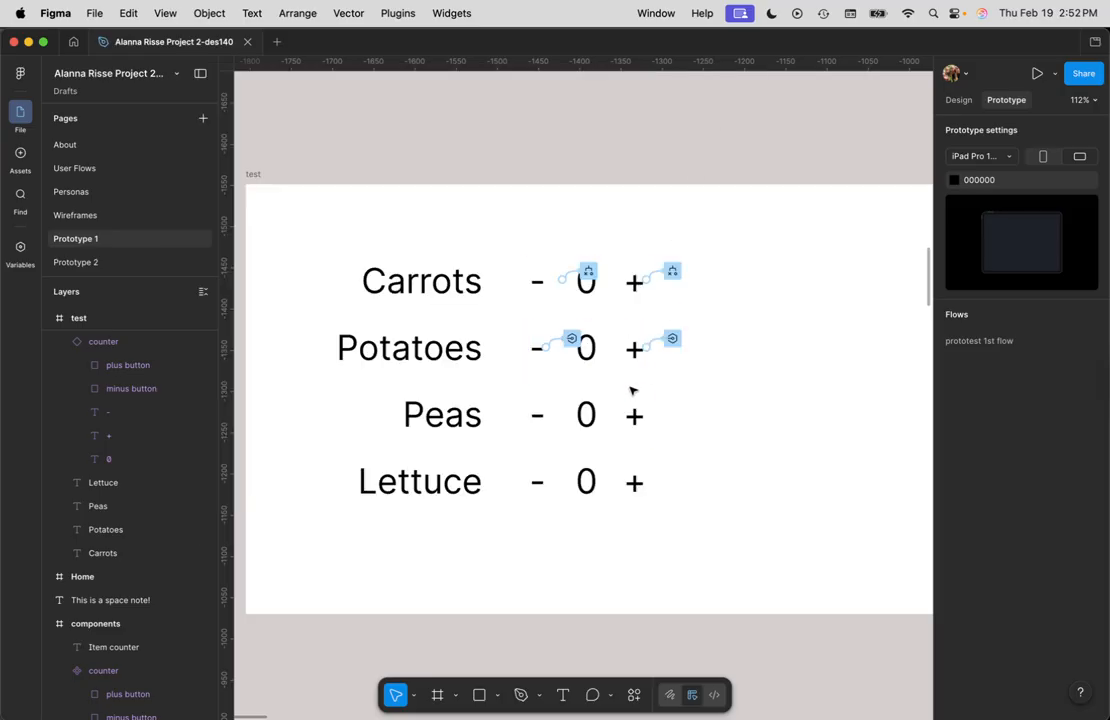
Step: Reopen the Carrots plus button's conditional interaction and change its condition to Carrot Count >= 10
left_click(672, 338)
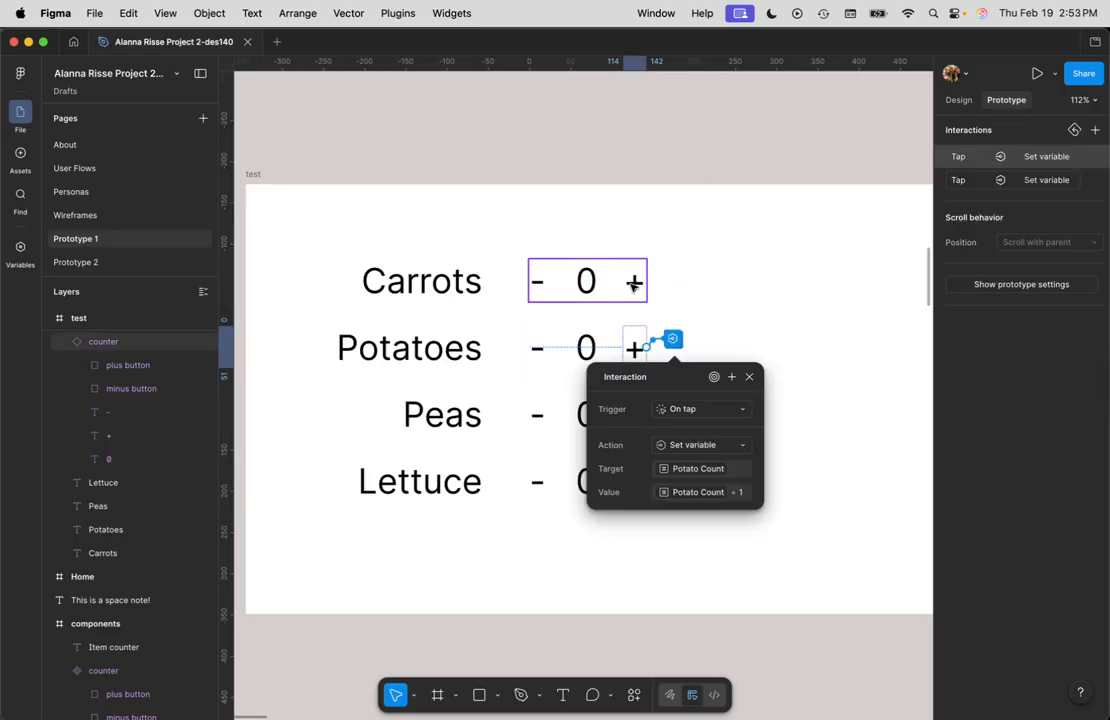
left_click(633, 285)
left_click(672, 271)
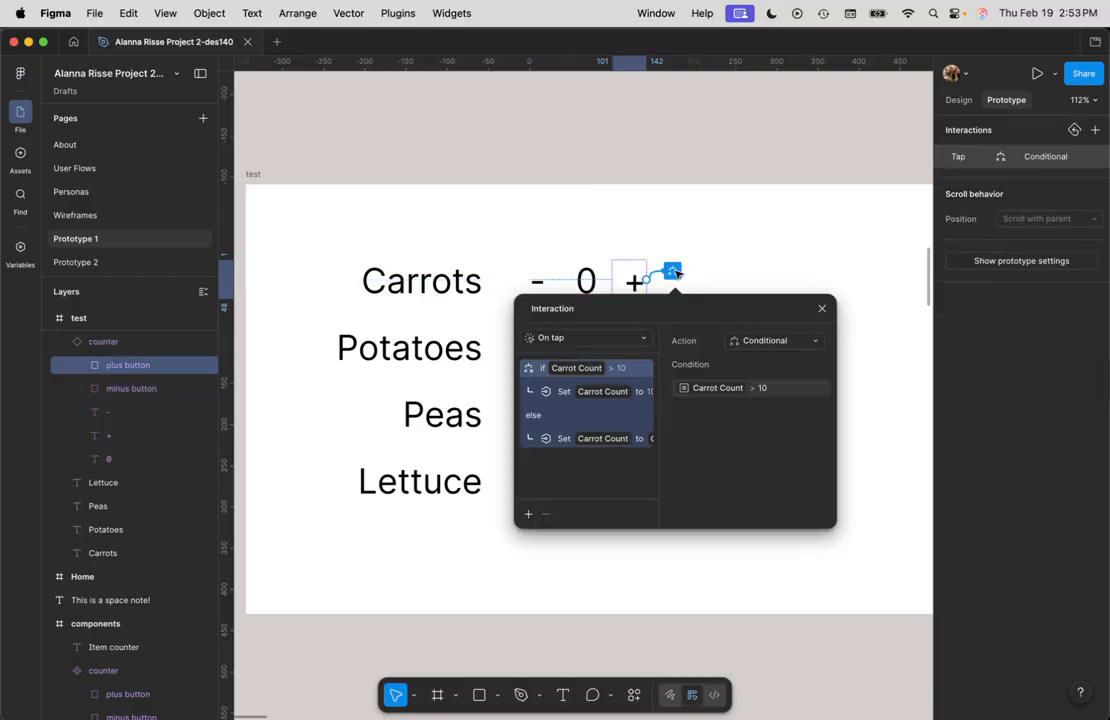
left_click(760, 386)
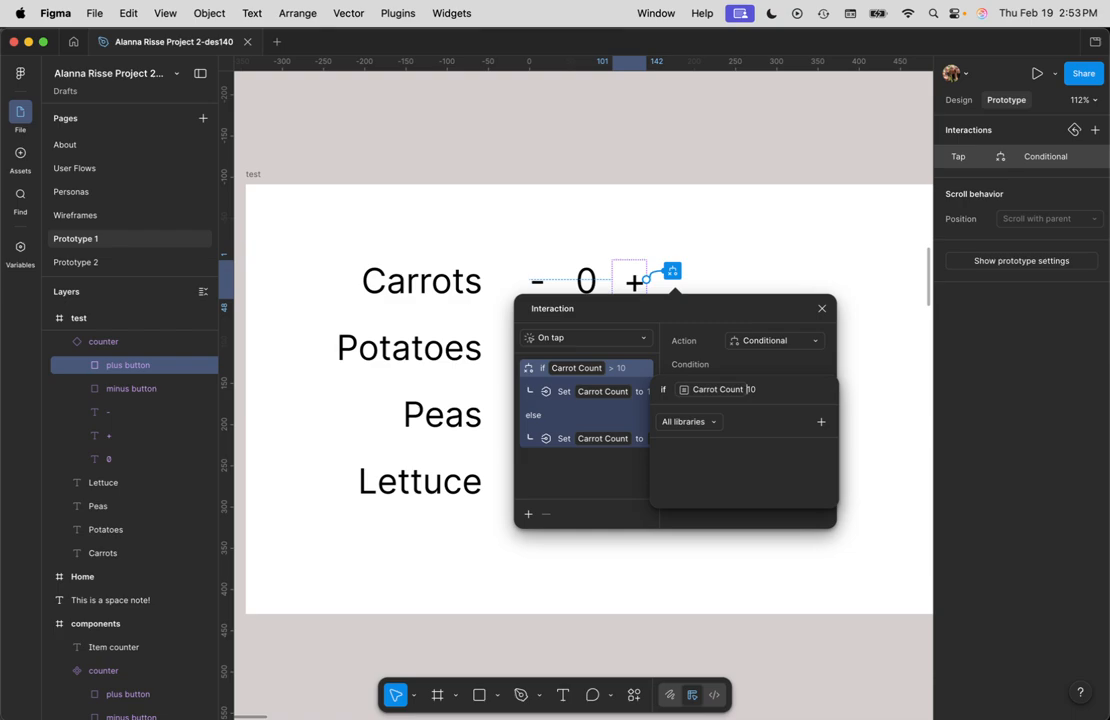
type(">=")
left_click(822, 310)
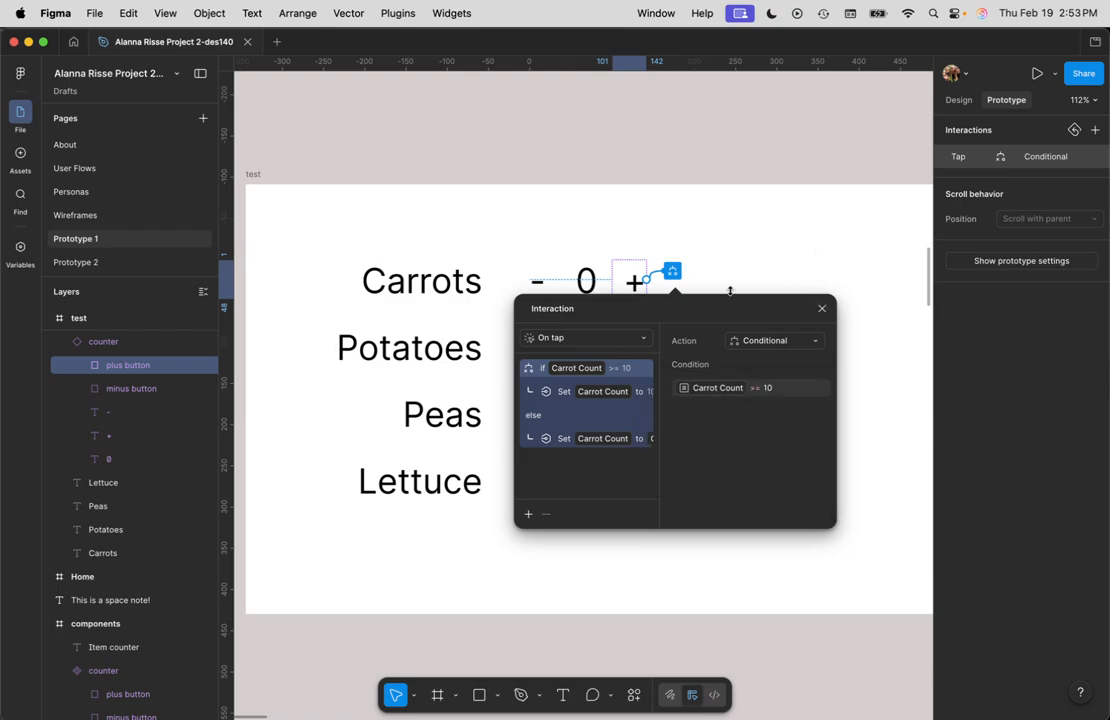
left_click(820, 309)
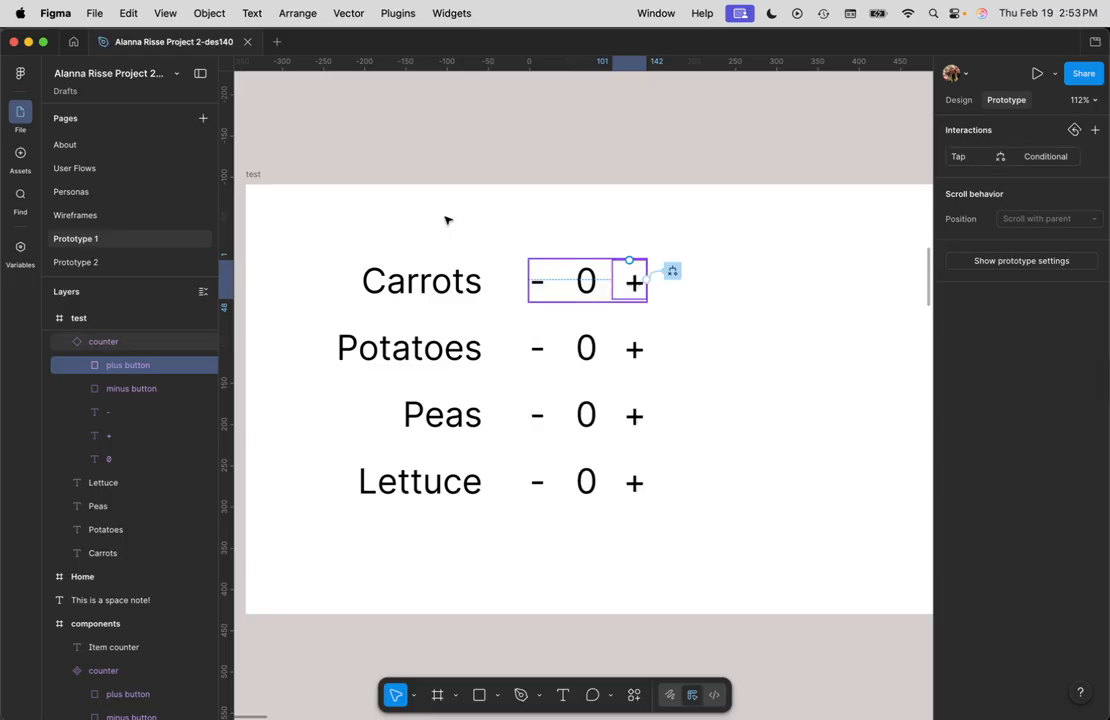
Step: Preview the test frame, tap the Carrots plus button repeatedly to test the 10-item cap, then close the preview
left_click(252, 175)
key("shift+space")
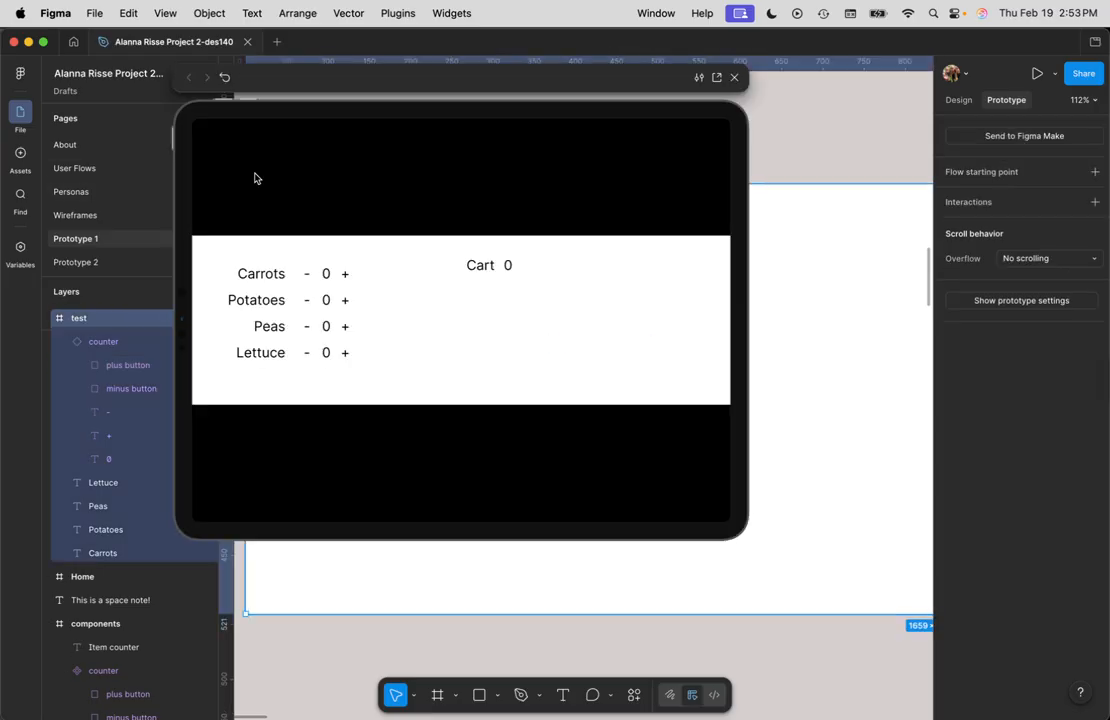
left_click(345, 276)
left_click(345, 276)
left_click(345, 276)
left_click(508, 265)
left_click(778, 344)
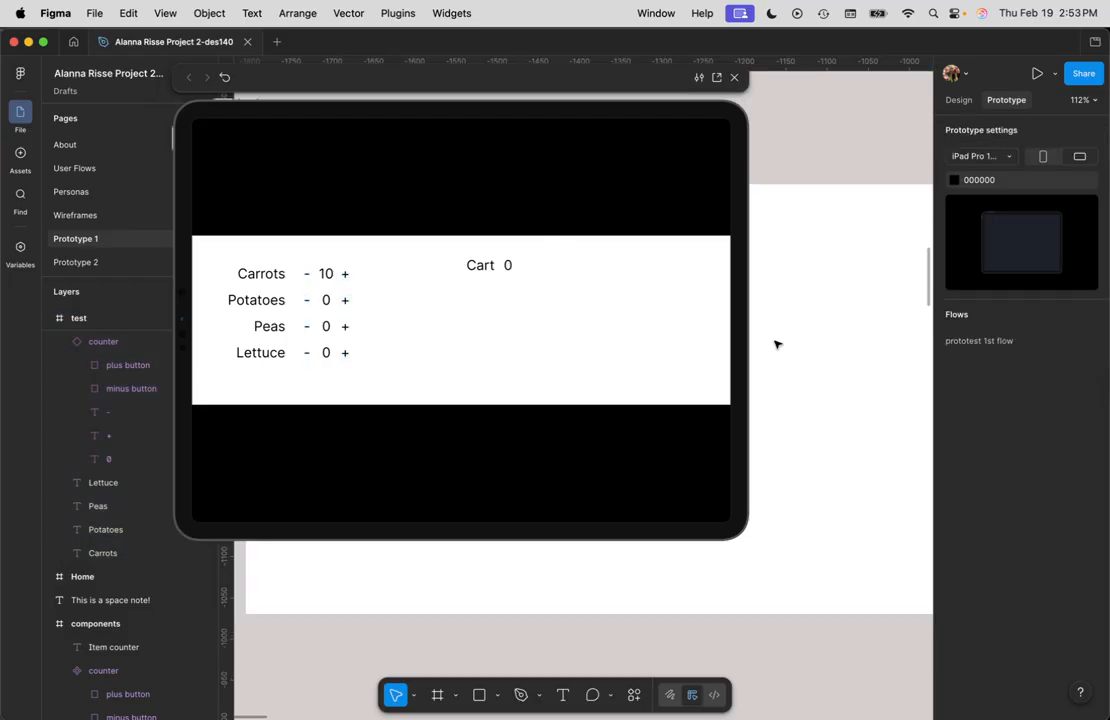
left_click(734, 77)
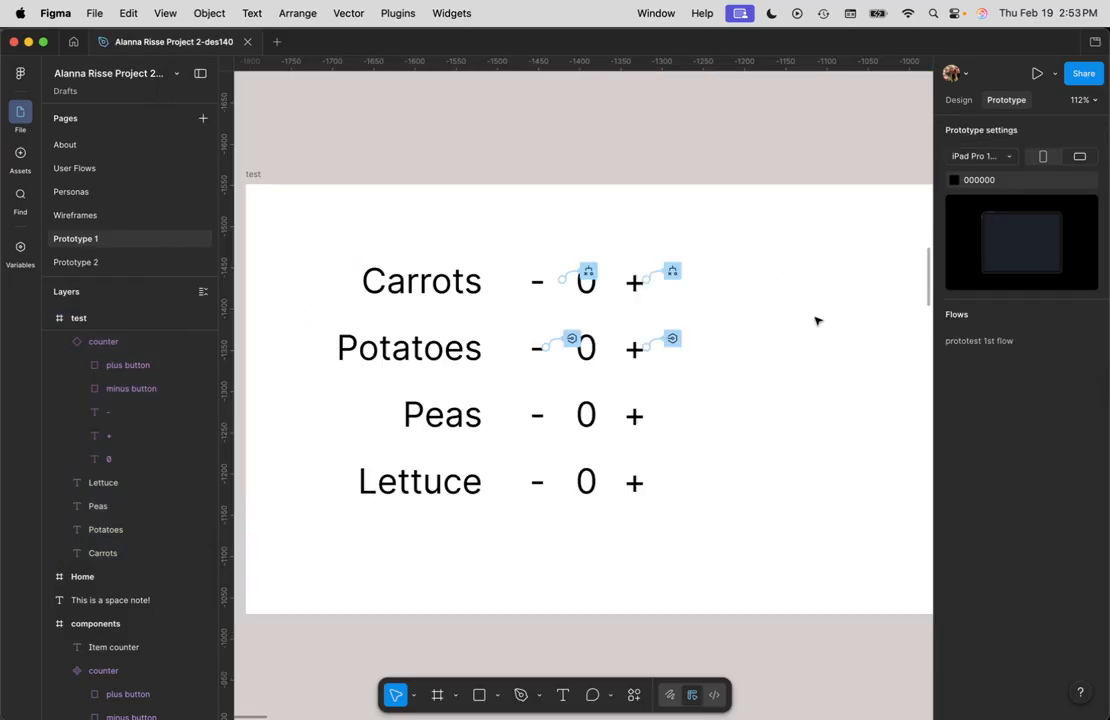
Step: Delete the tap interaction from the + text layer of the Item counter component
scroll(782, 329, "up", 9)
scroll(669, 431, "right", 7)
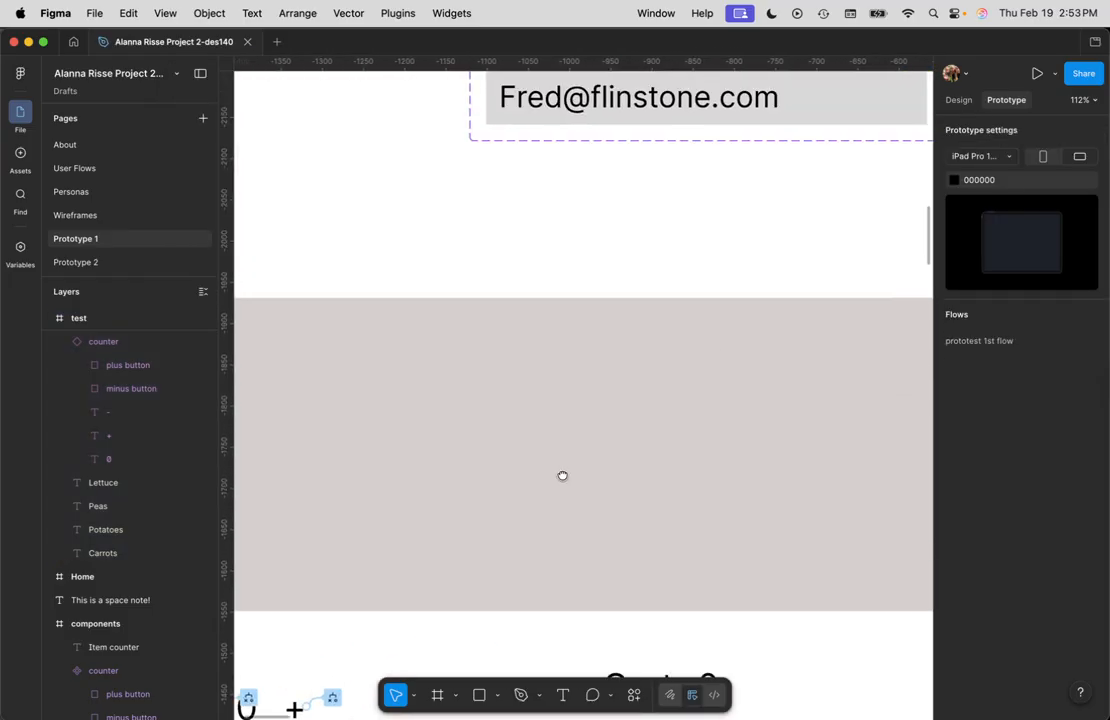
scroll(776, 281, "up", 10)
scroll(654, 419, "right", 8)
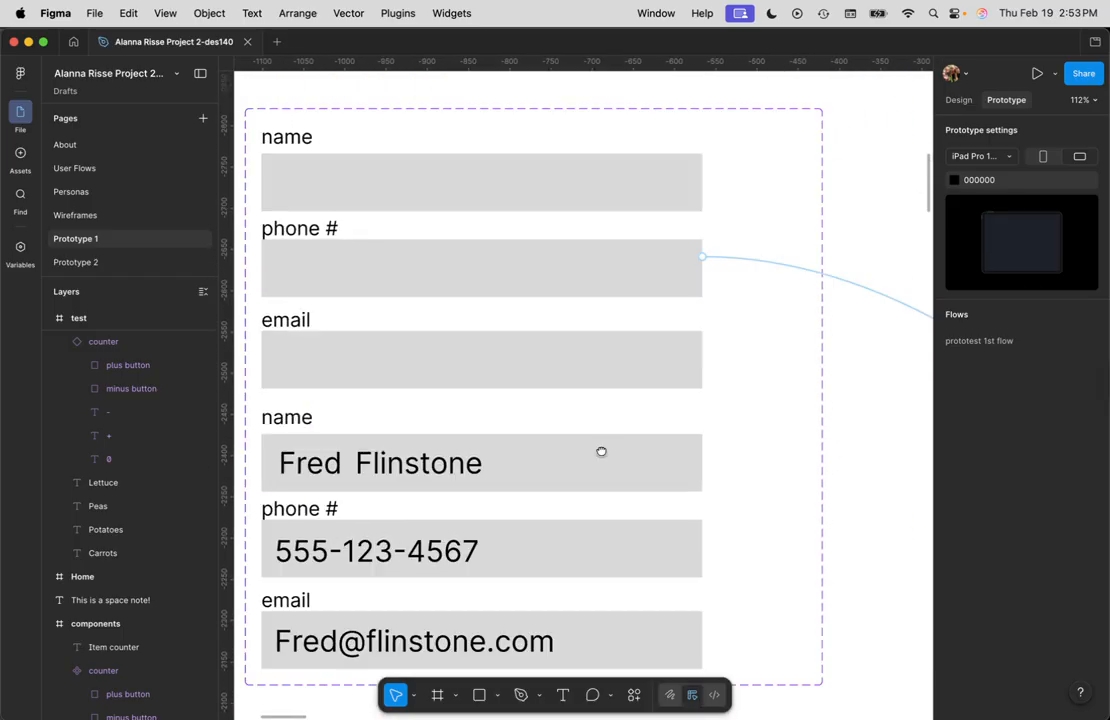
scroll(660, 416, "down", 10)
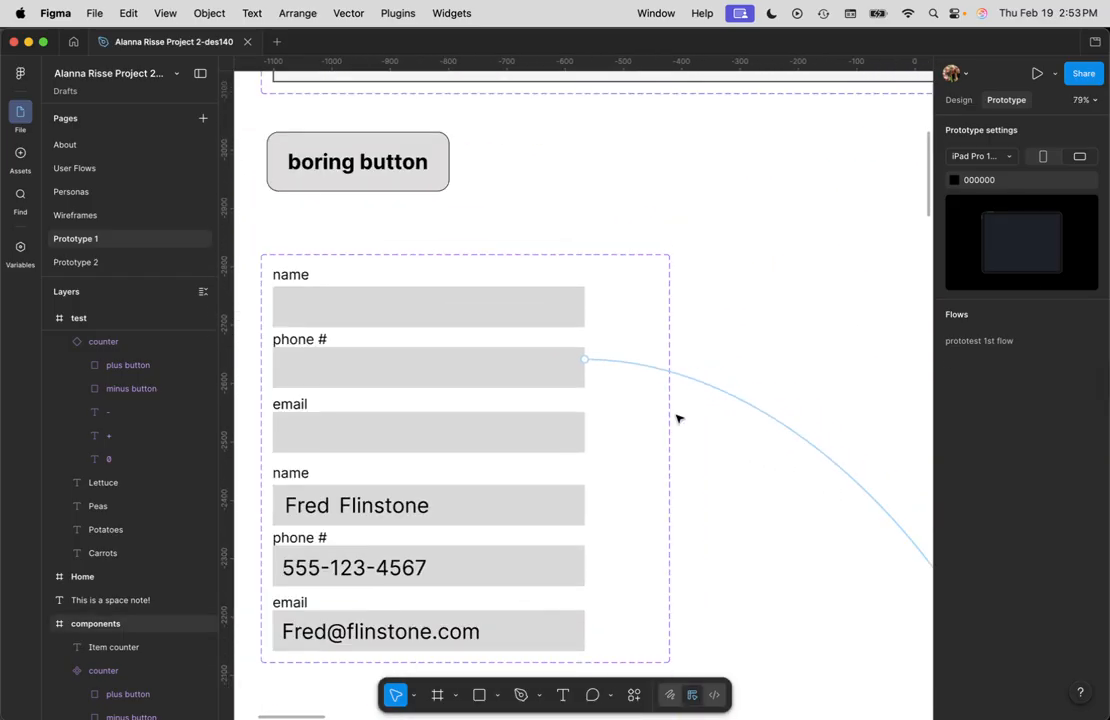
scroll(821, 397, "right", 10)
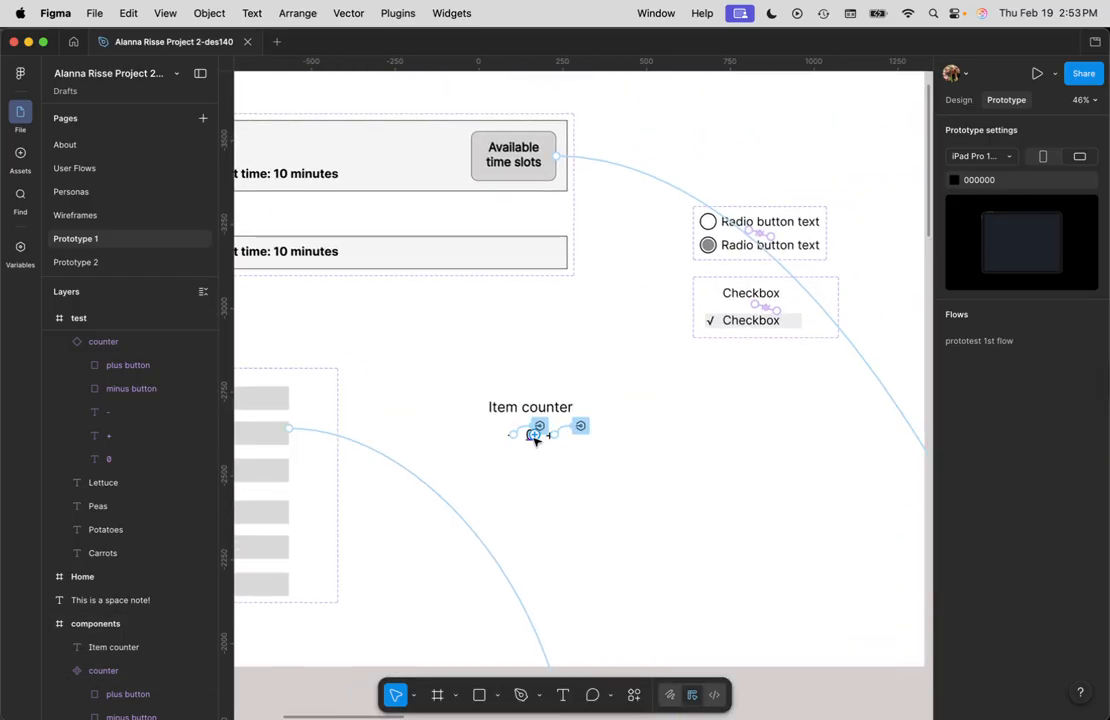
scroll(530, 435, "up", 10)
left_click(455, 407)
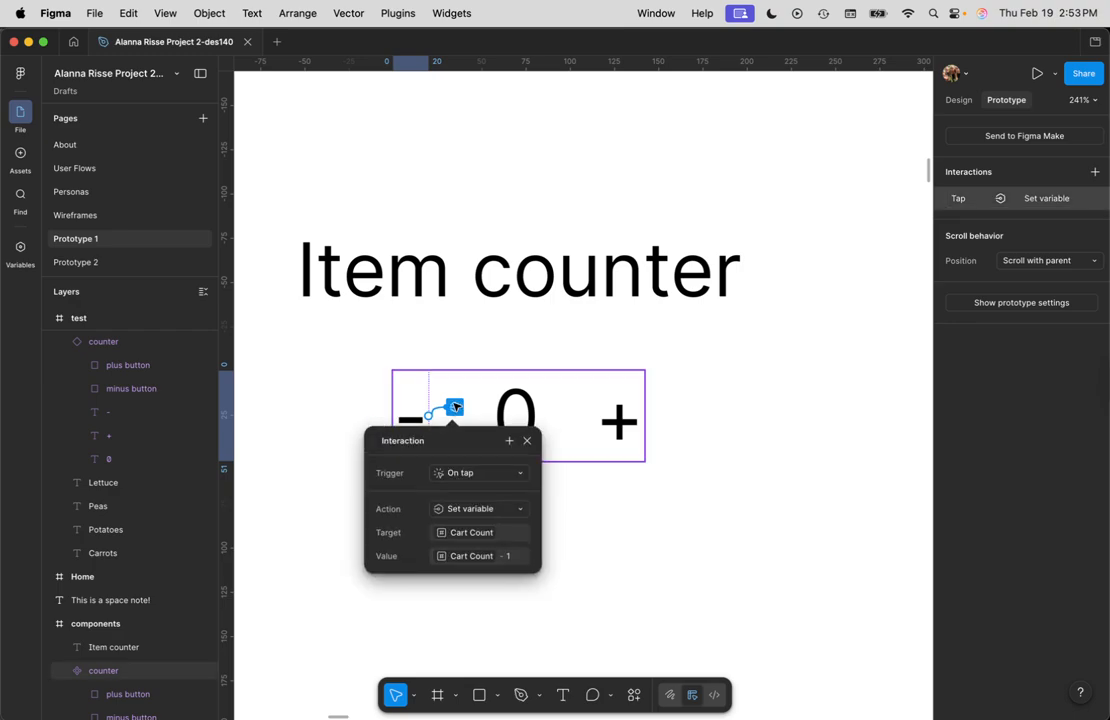
left_click(447, 405)
left_click(614, 424)
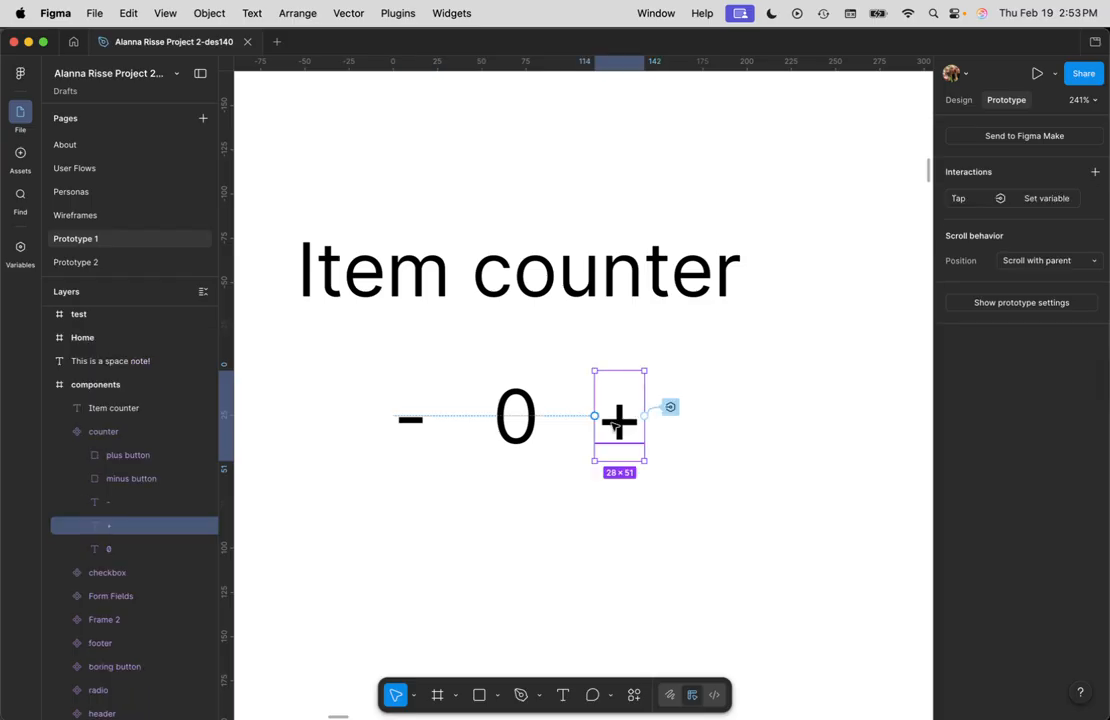
left_click(671, 408)
key("Delete")
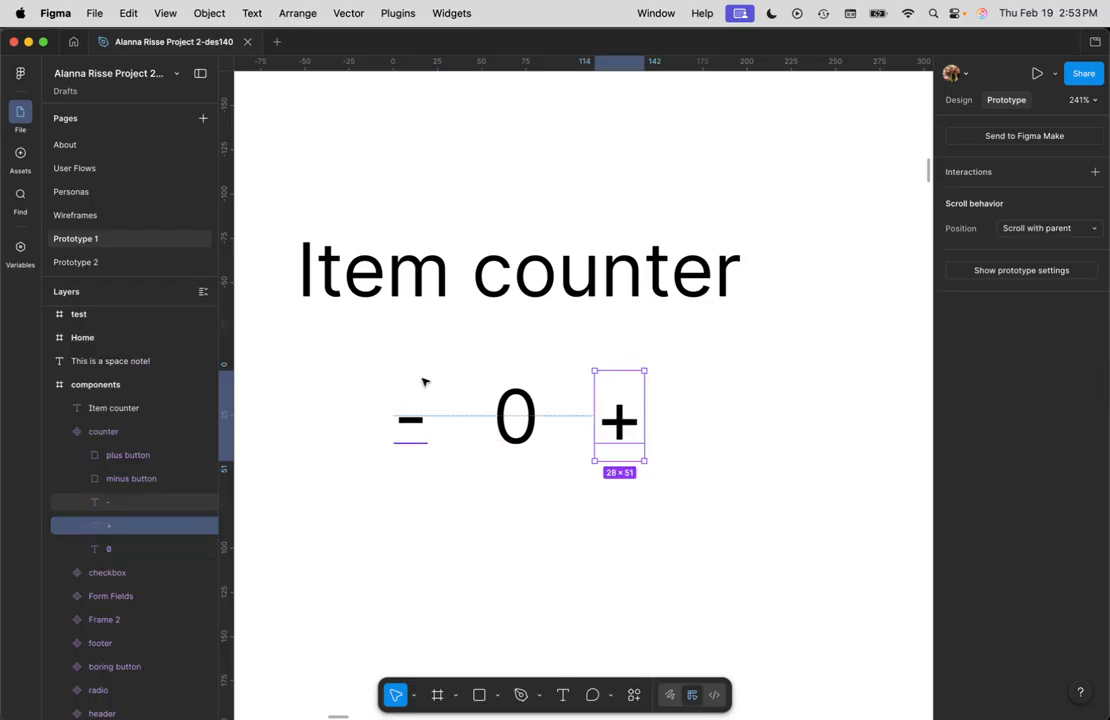
Step: Add a tap interaction to the minus button layer that sets Cart Count to Cart Count - 1
left_click(411, 420)
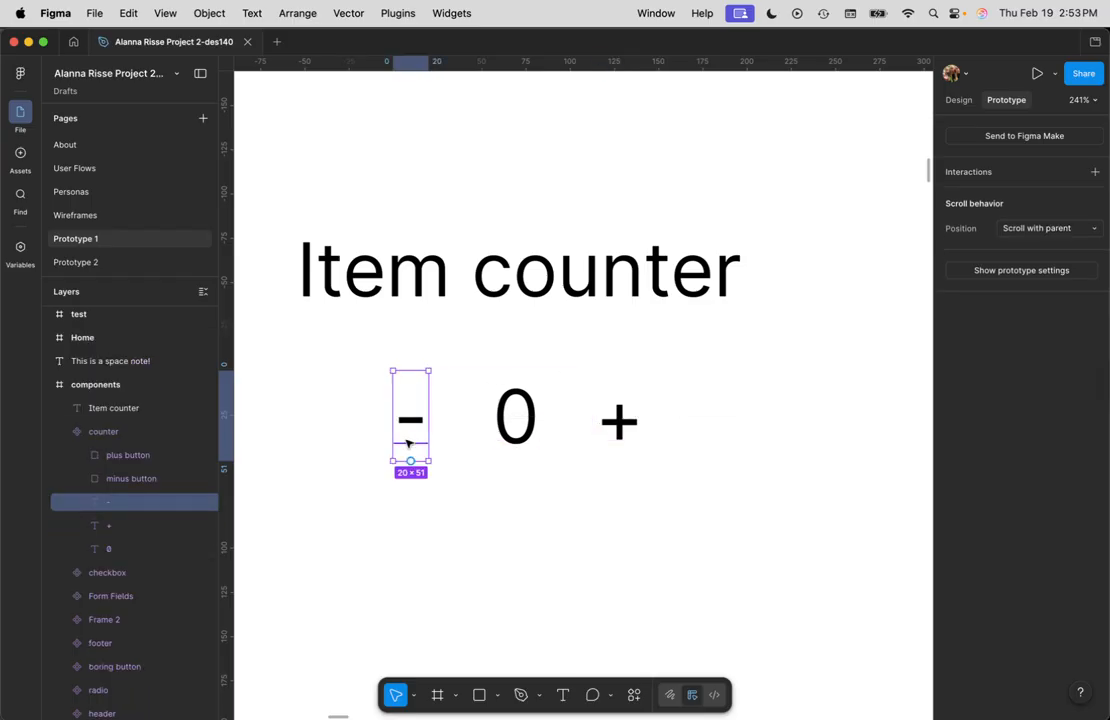
left_click(148, 480)
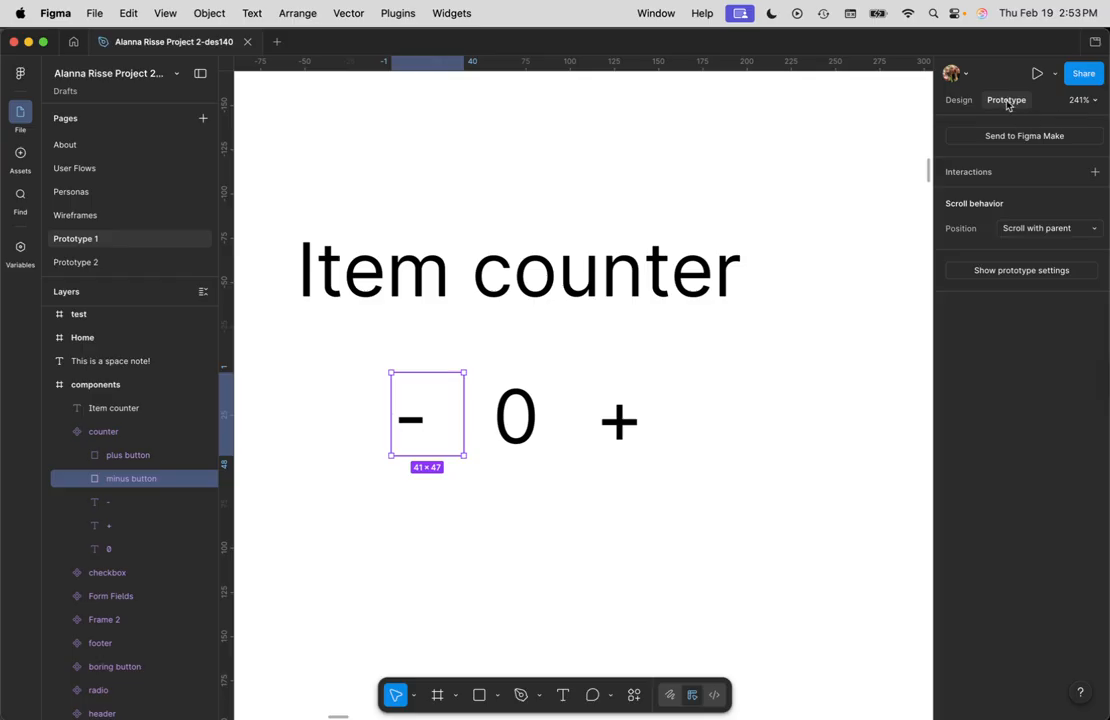
left_click(1094, 172)
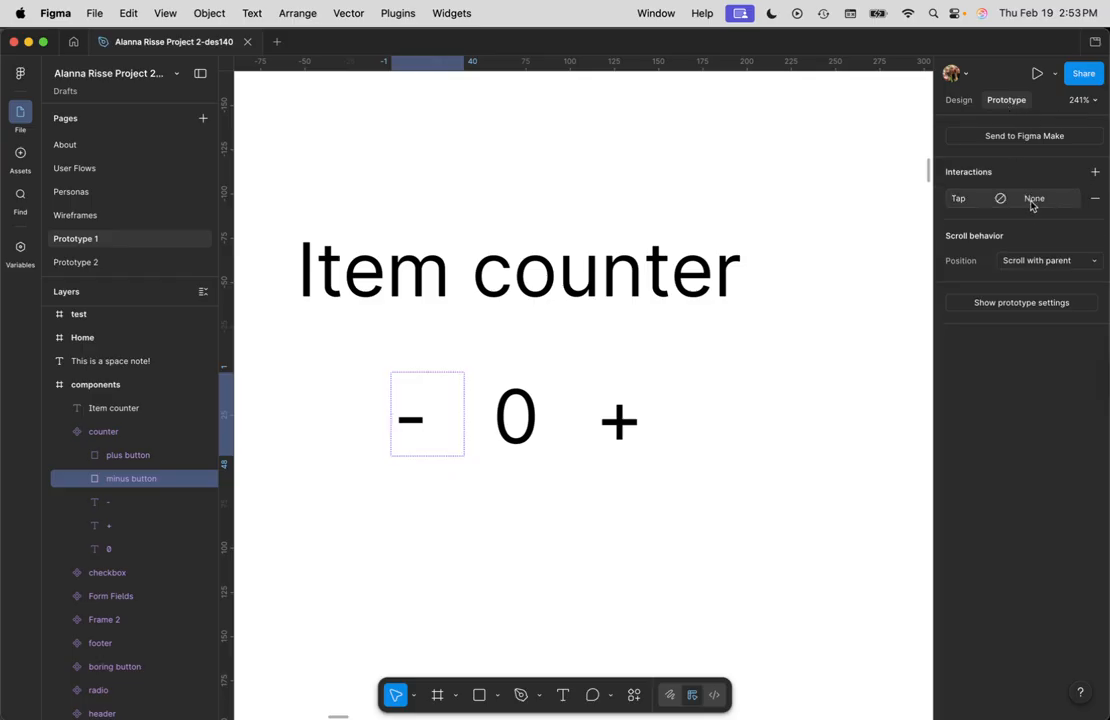
left_click(1032, 206)
left_click(855, 279)
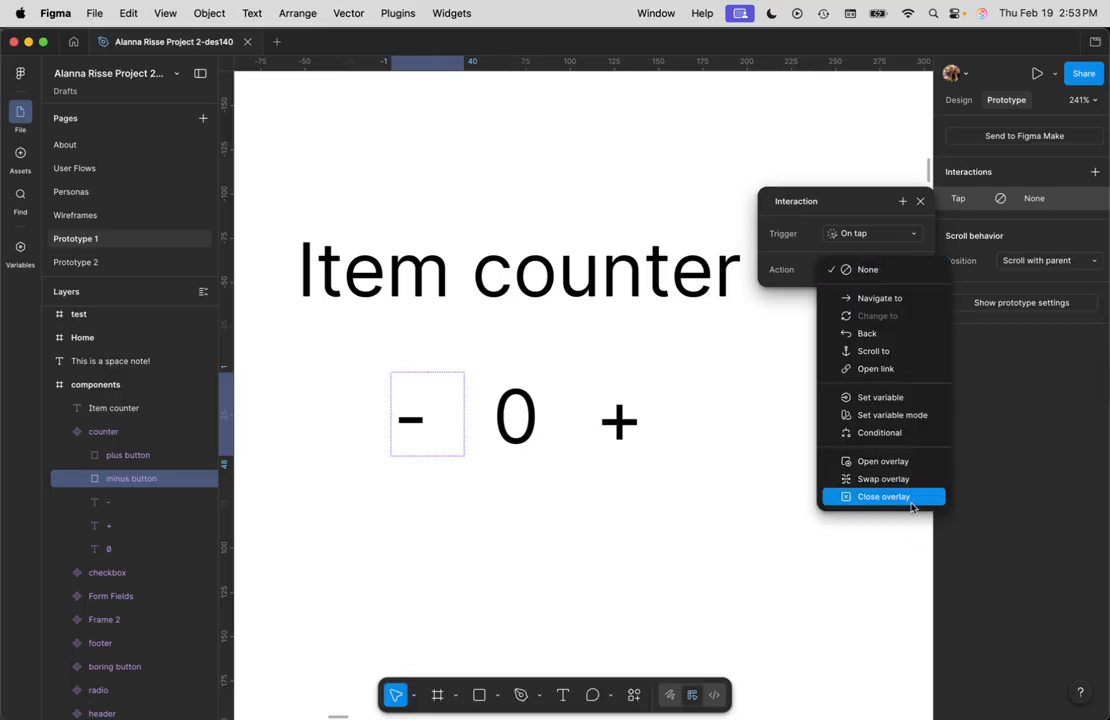
left_click(882, 398)
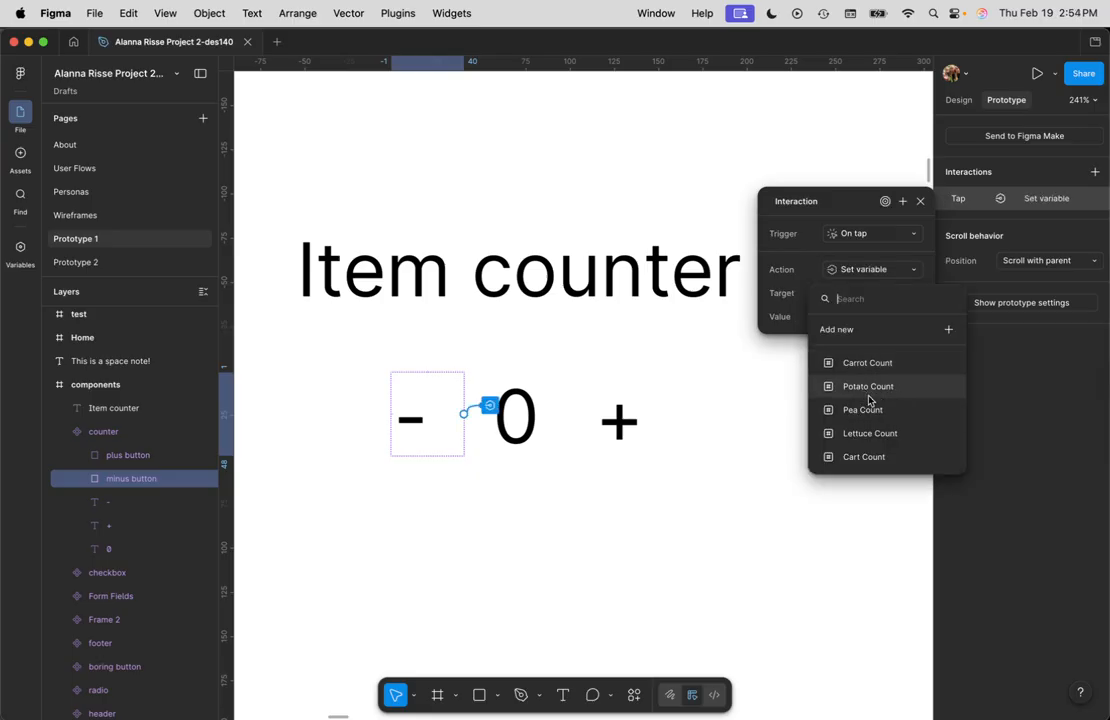
left_click(876, 457)
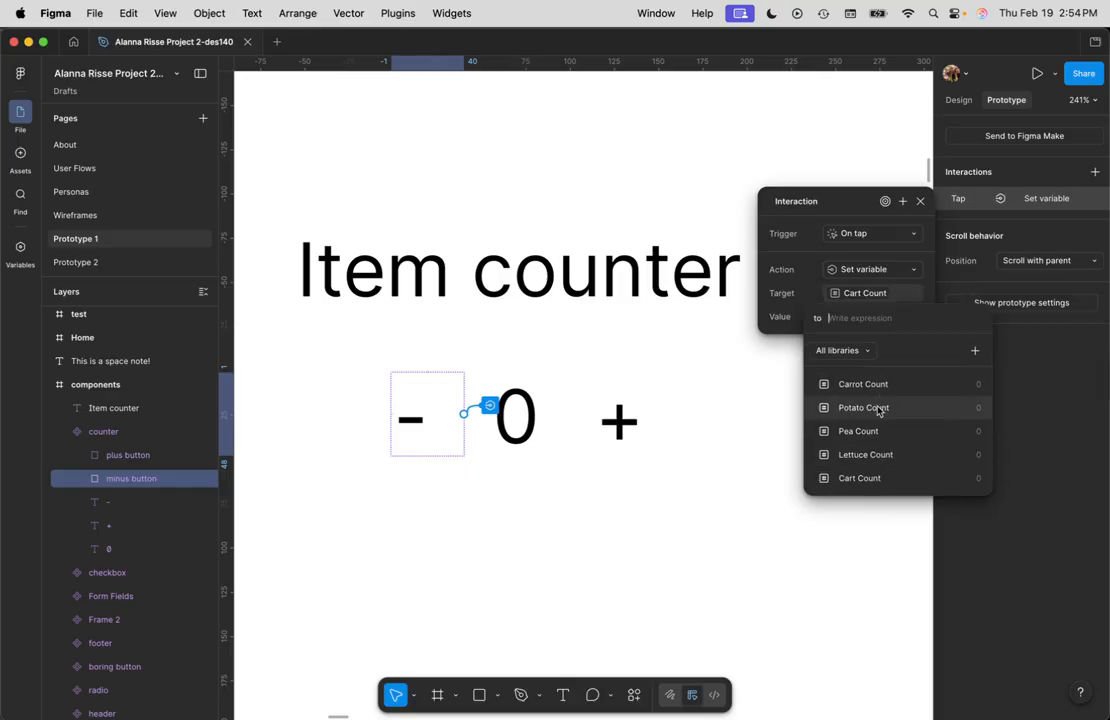
left_click(857, 480)
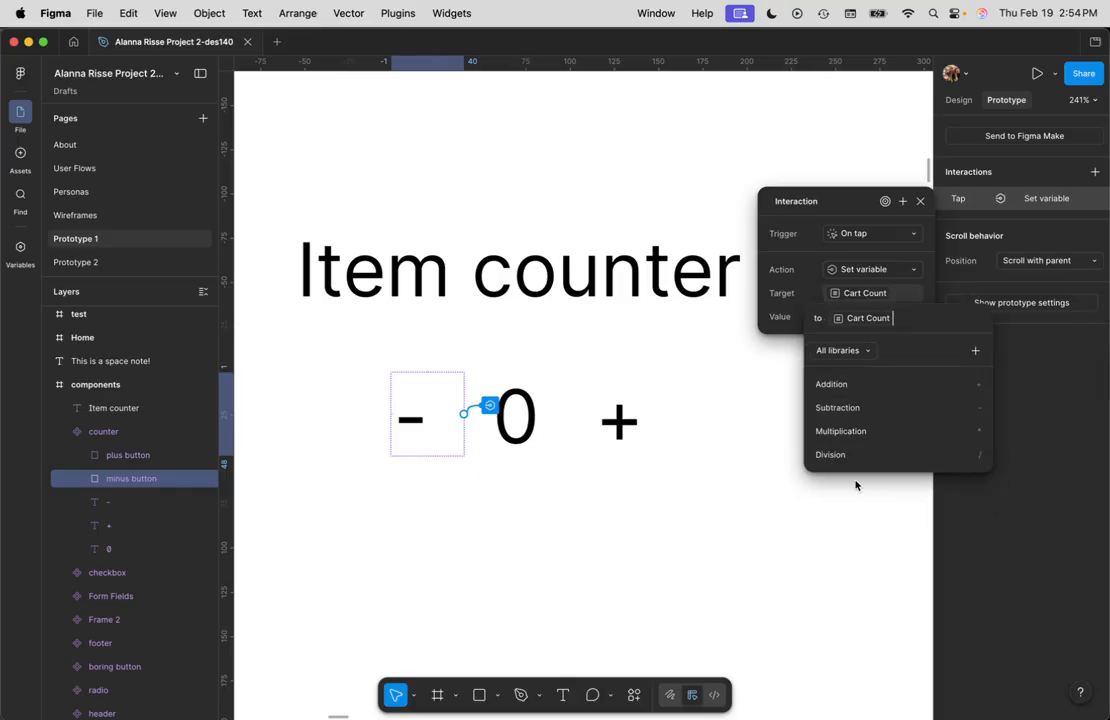
left_click(864, 386)
type("1")
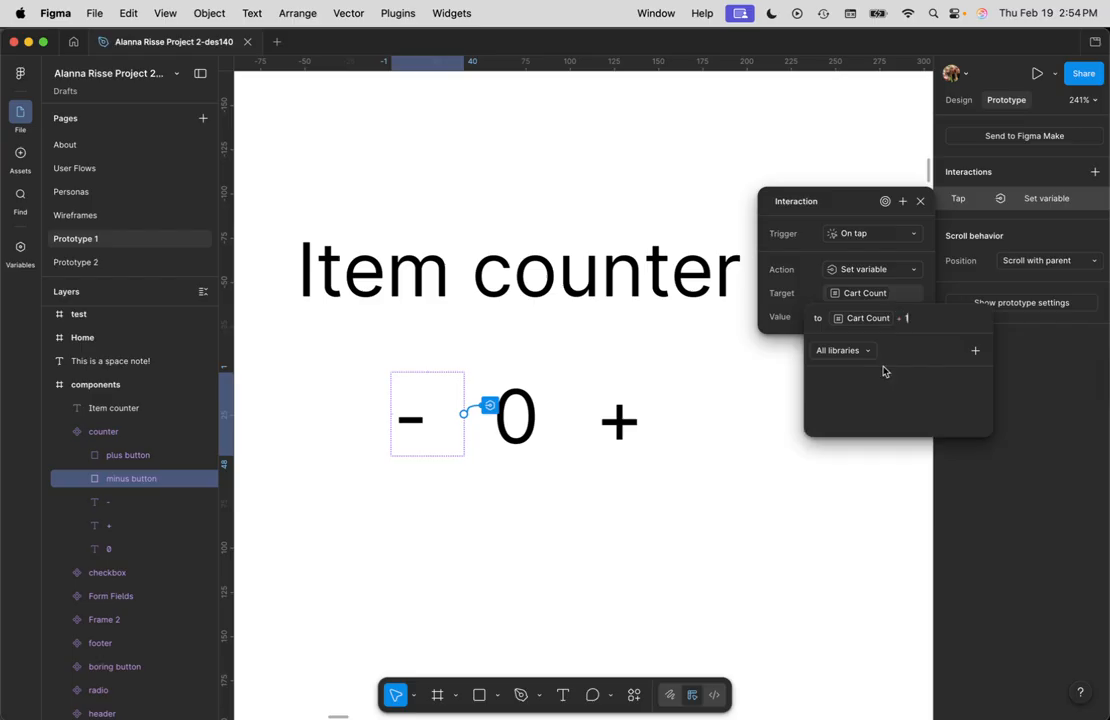
key("BackSpace")
key("BackSpace")
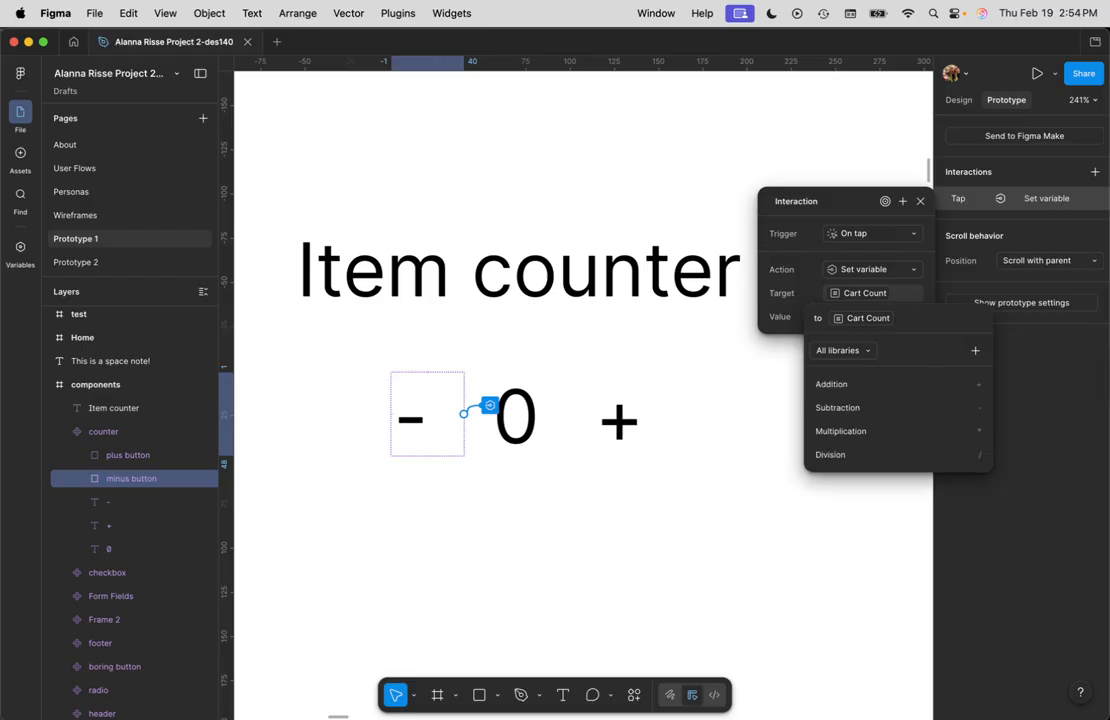
type("-1")
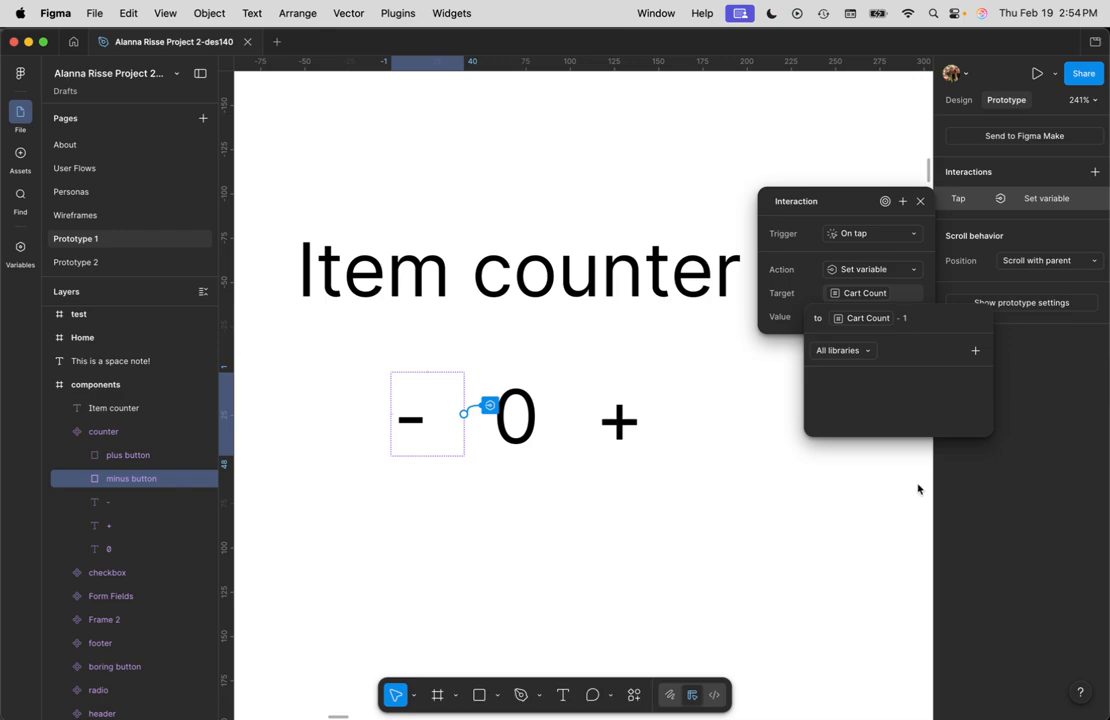
Step: Add a tap interaction to the plus button layer that sets Cart Count to Cart Count + 1
left_click(619, 428)
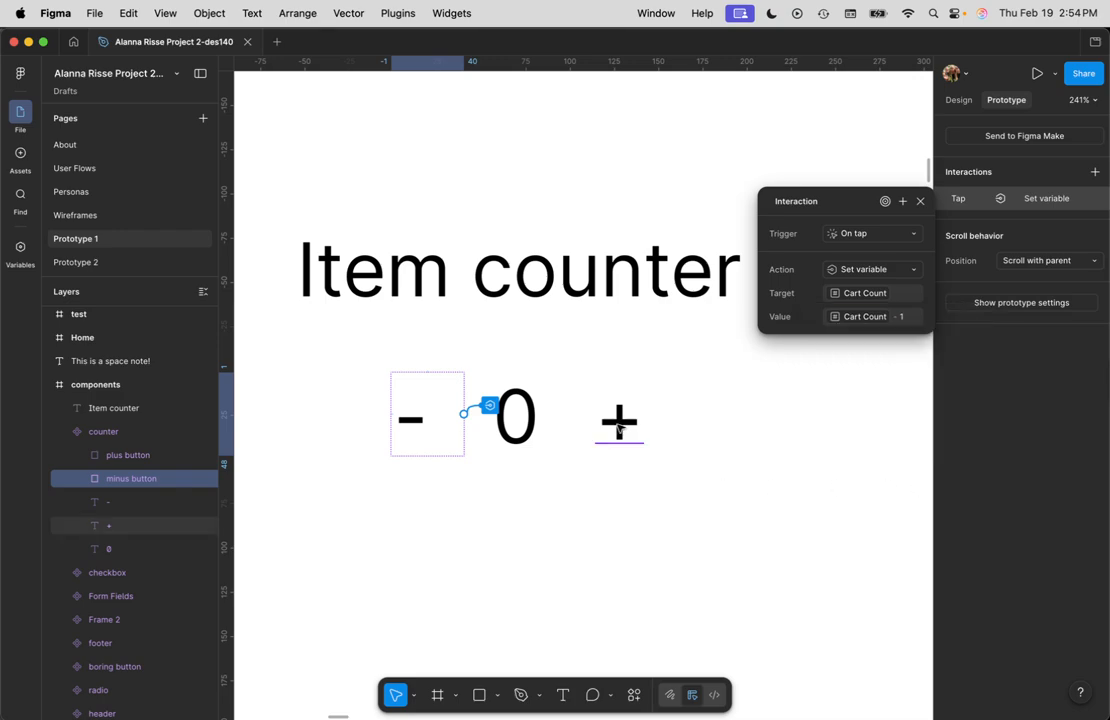
left_click(620, 426)
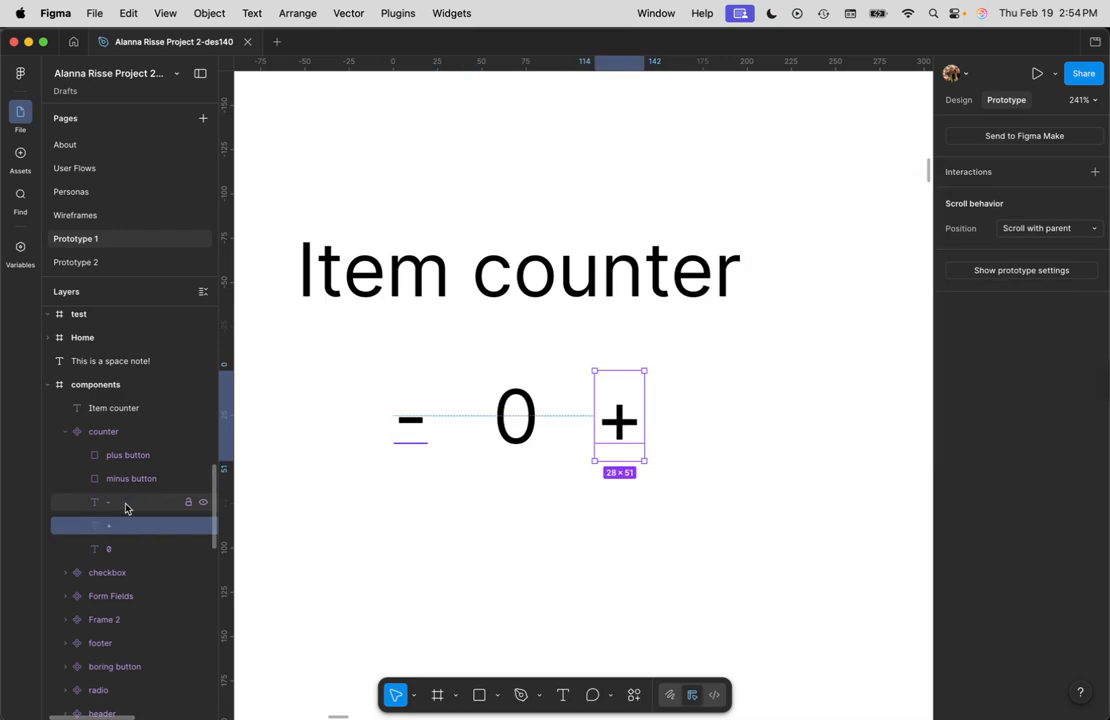
left_click(142, 479)
left_click(140, 455)
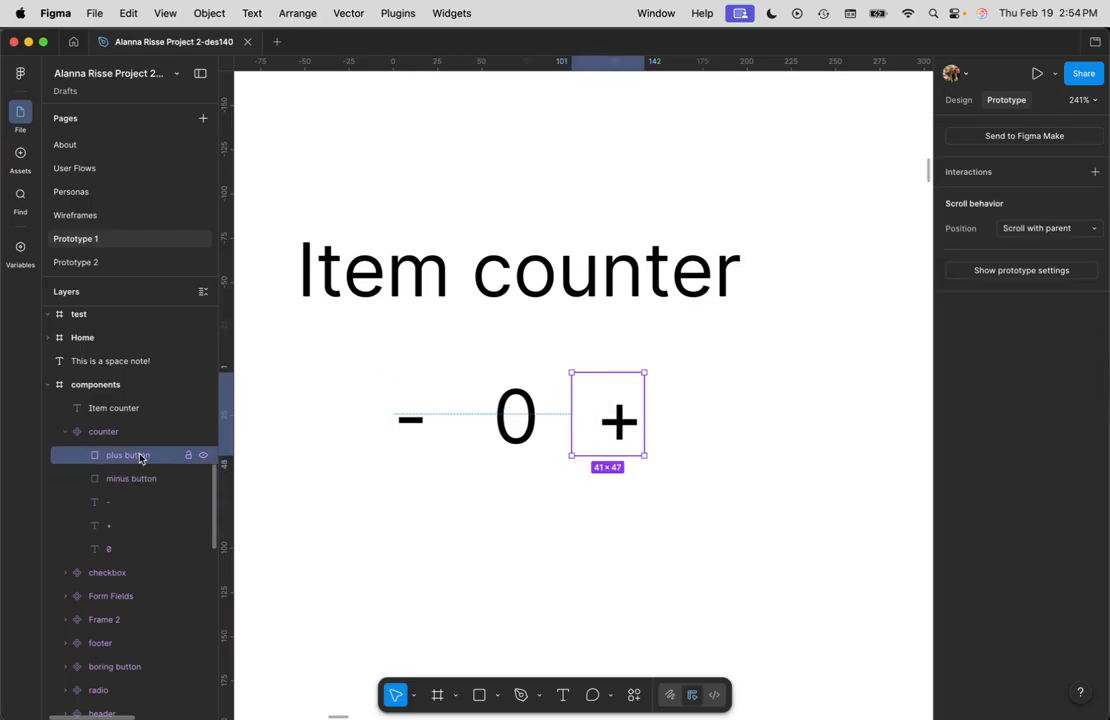
left_click(1094, 172)
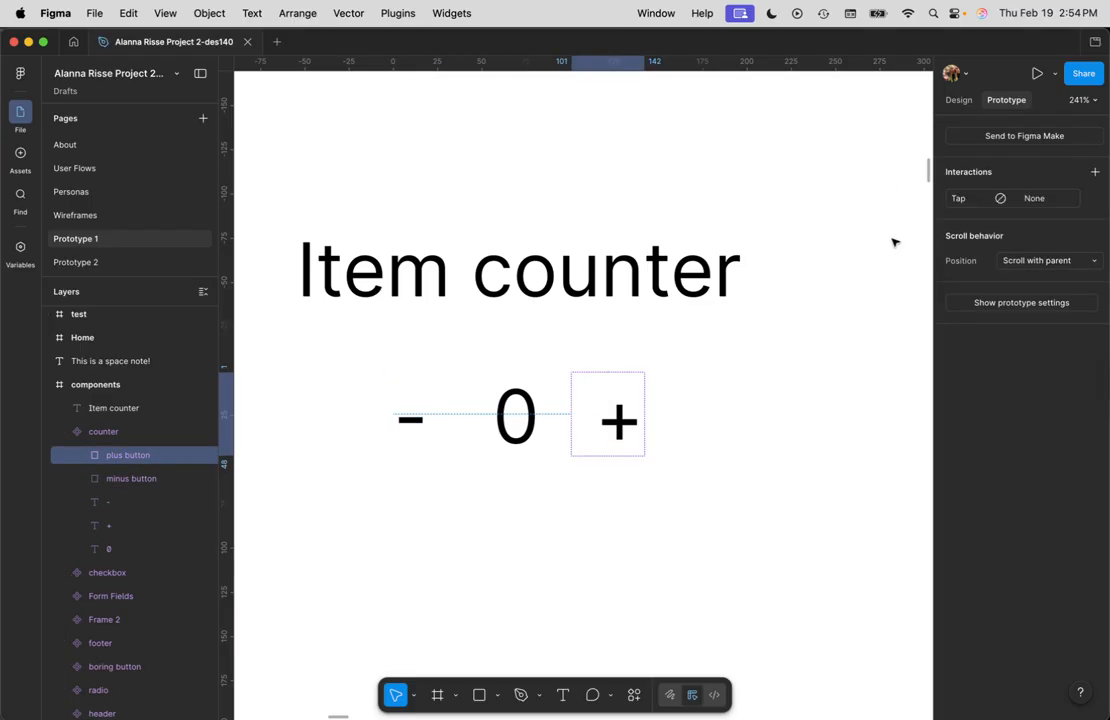
left_click(1048, 201)
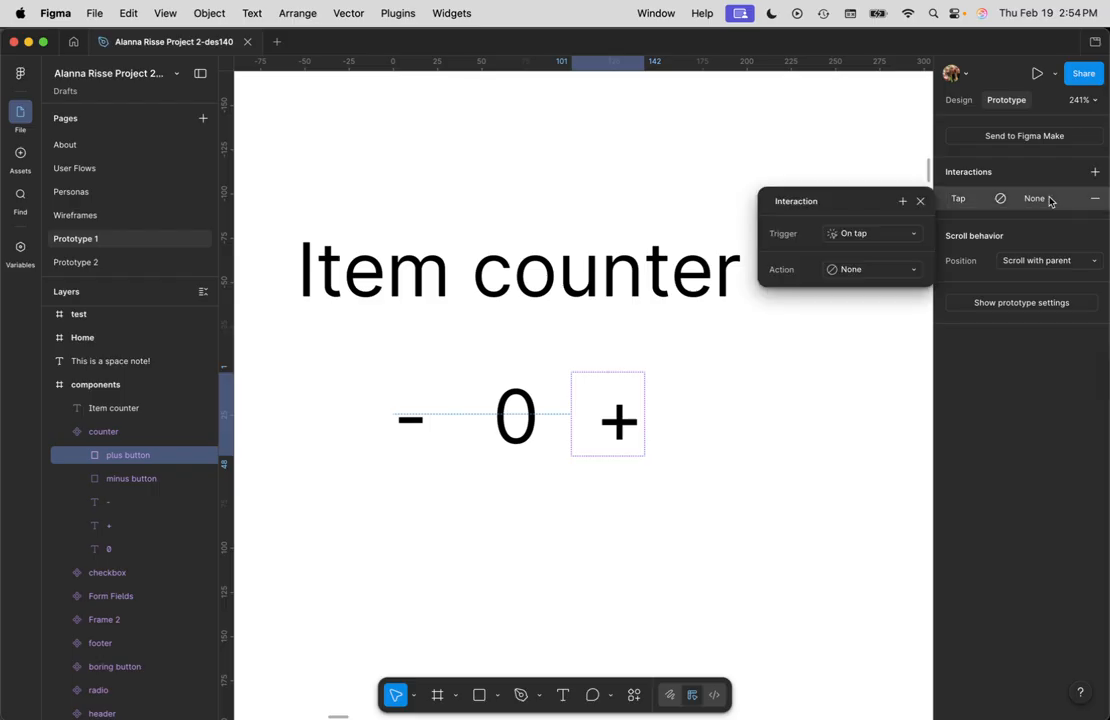
left_click(860, 270)
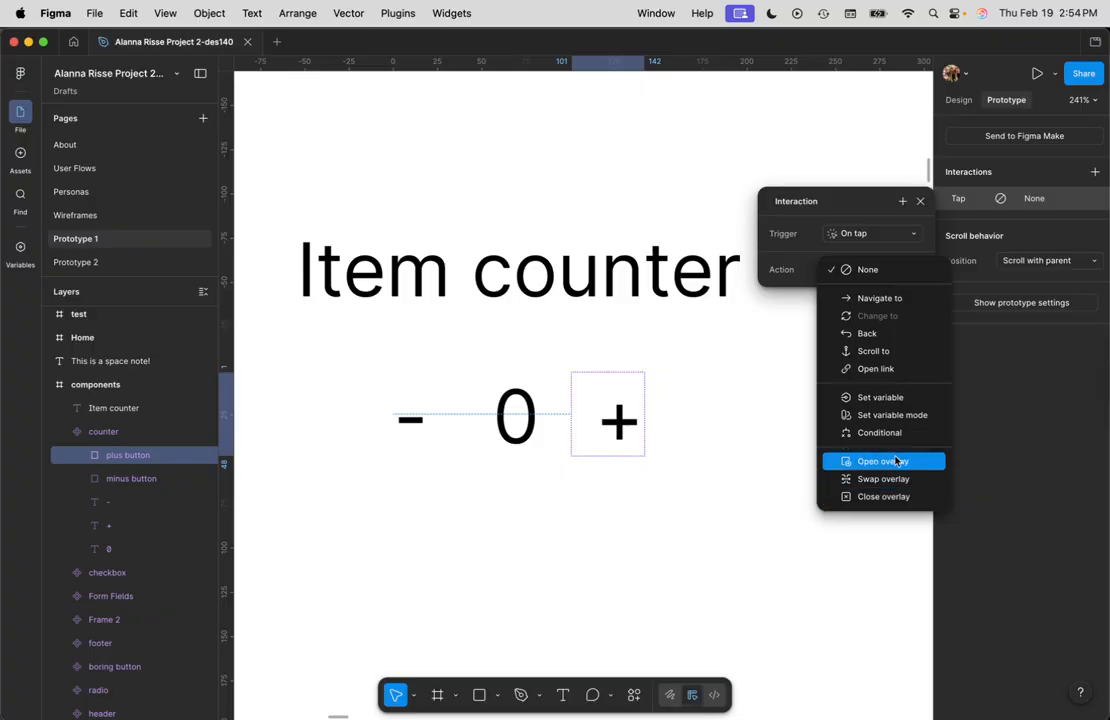
left_click(880, 398)
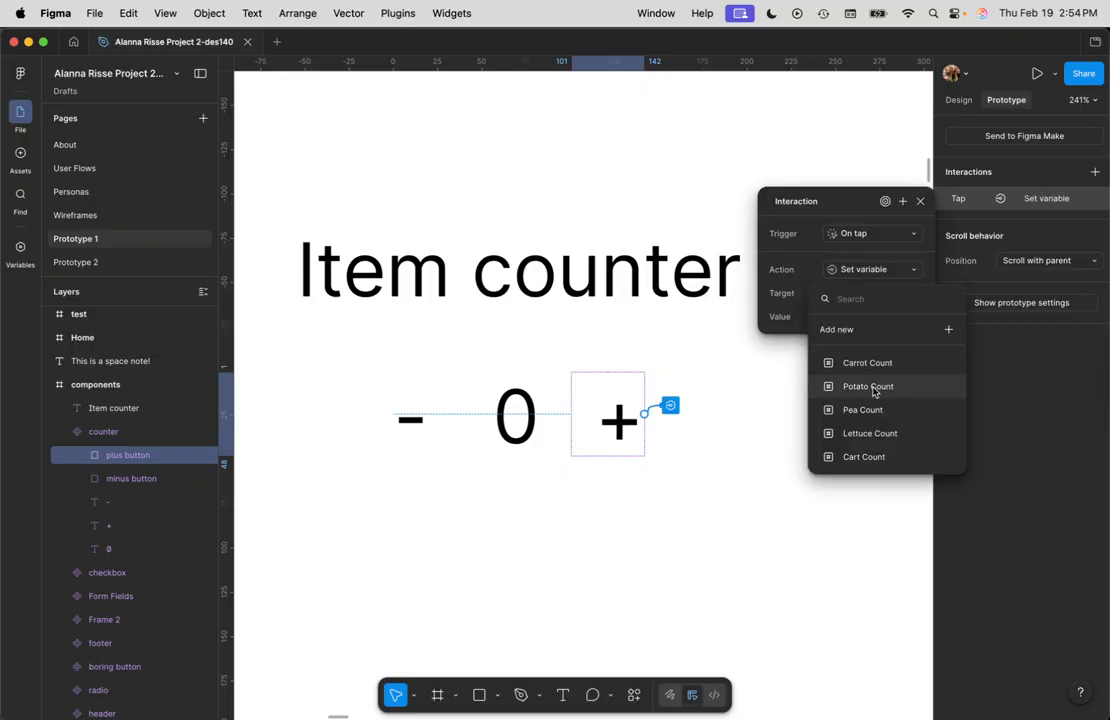
left_click(876, 457)
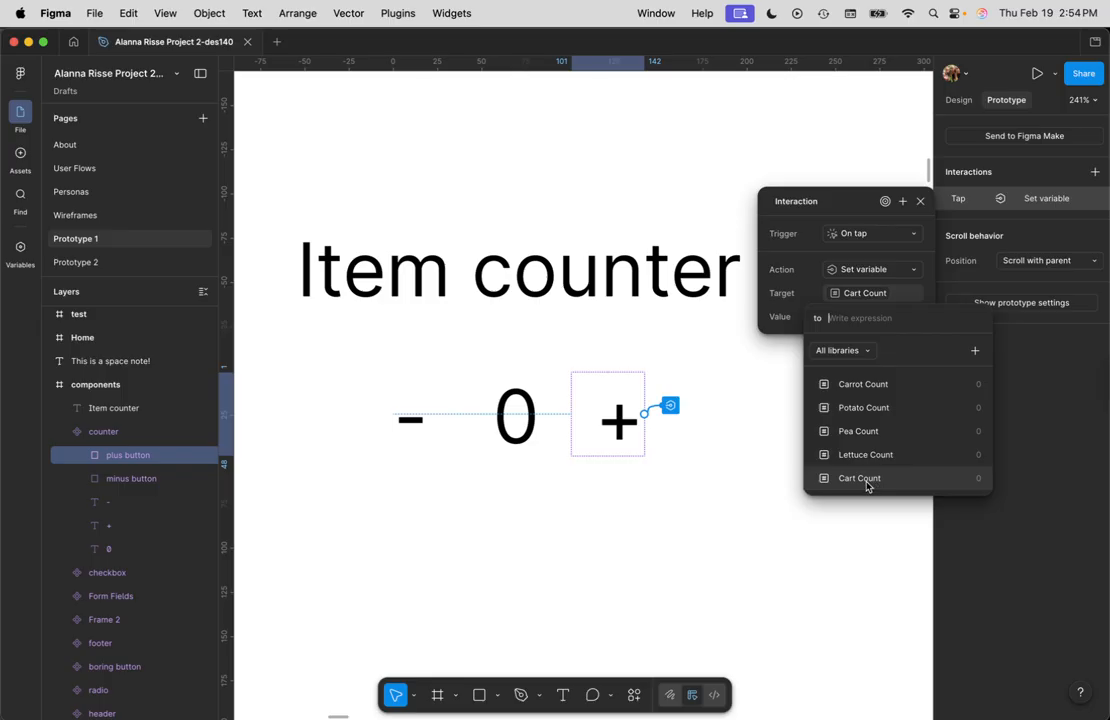
left_click(867, 480)
type("+1")
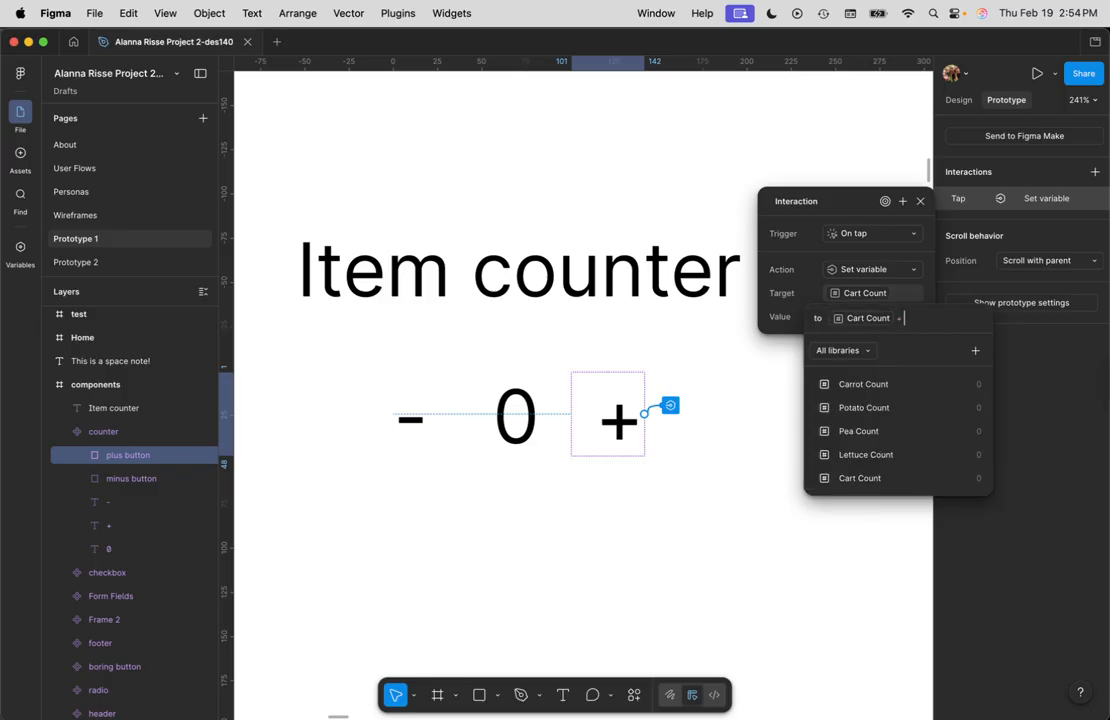
key("Return")
left_click(815, 608)
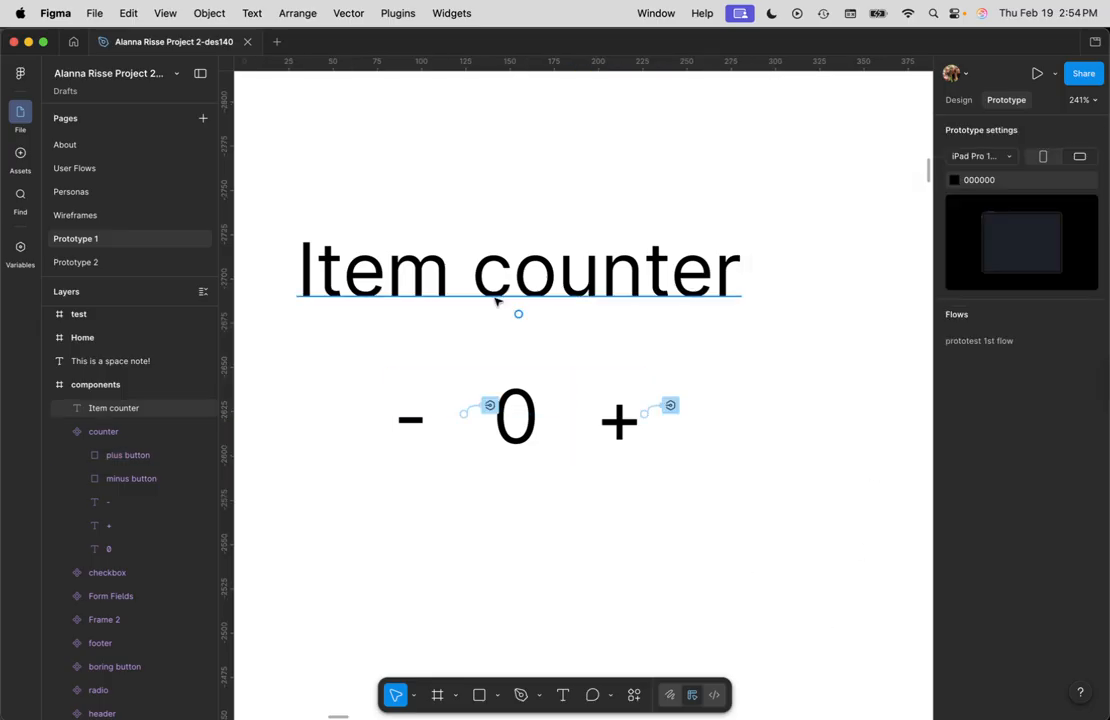
scroll(518, 340, "down", 3)
left_click(545, 297)
scroll(537, 317, "down", 5)
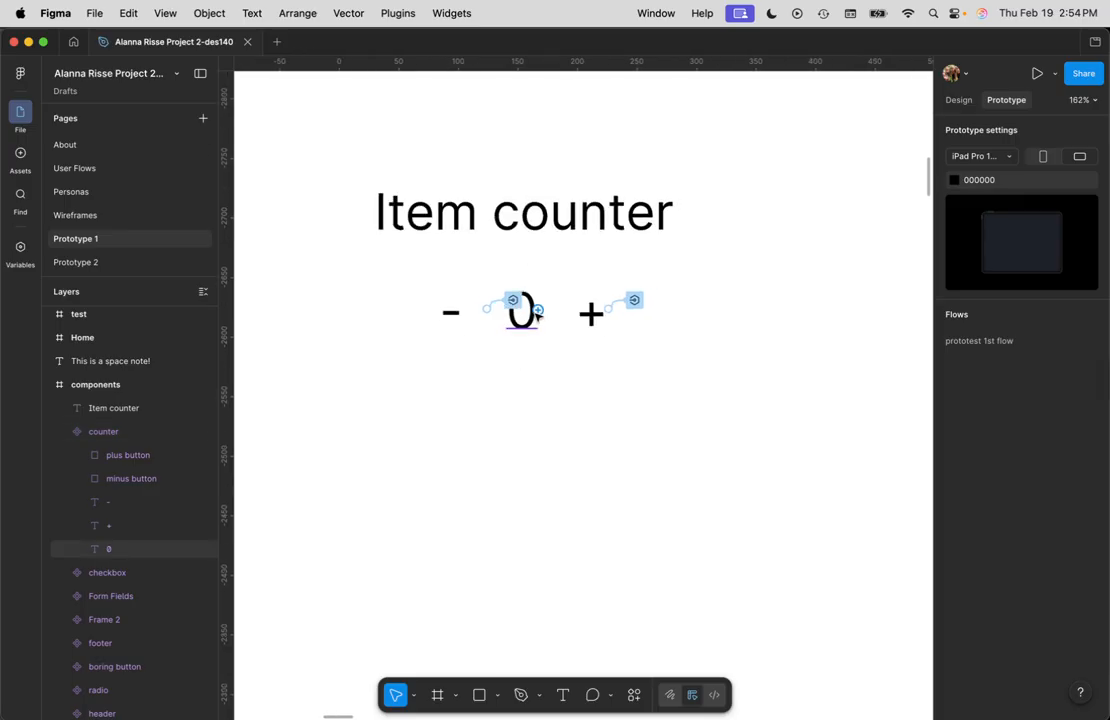
scroll(527, 285, "up", 3)
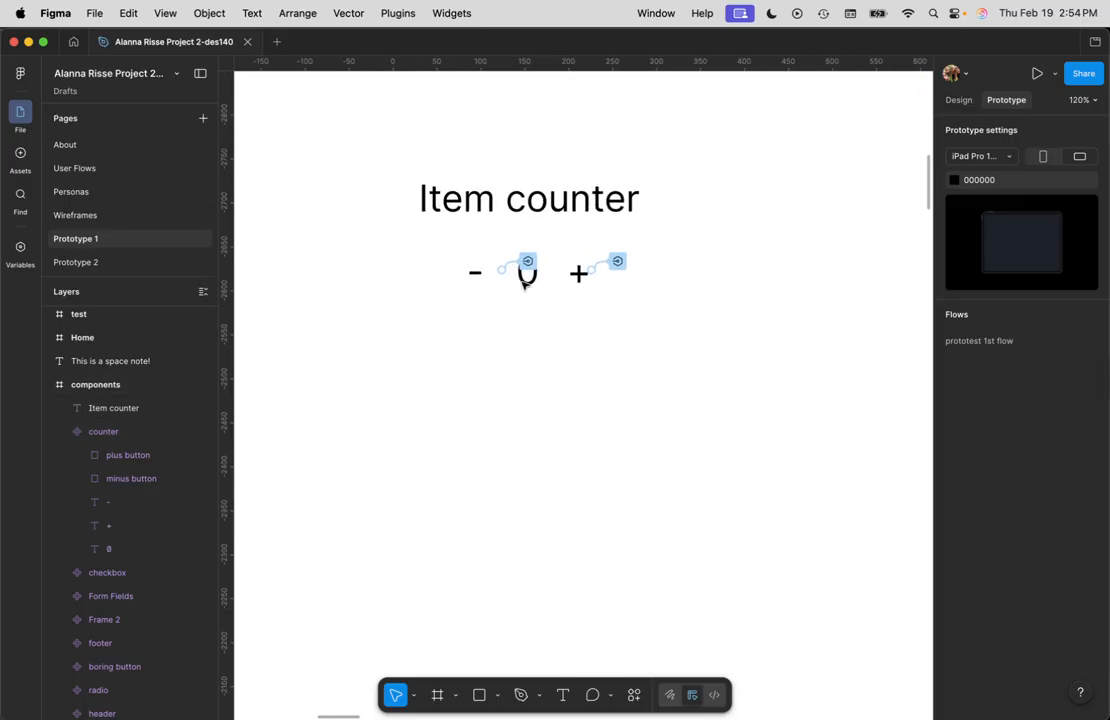
key("super")
key("super")
scroll(520, 338, "down", 2)
scroll(522, 318, "up", 1)
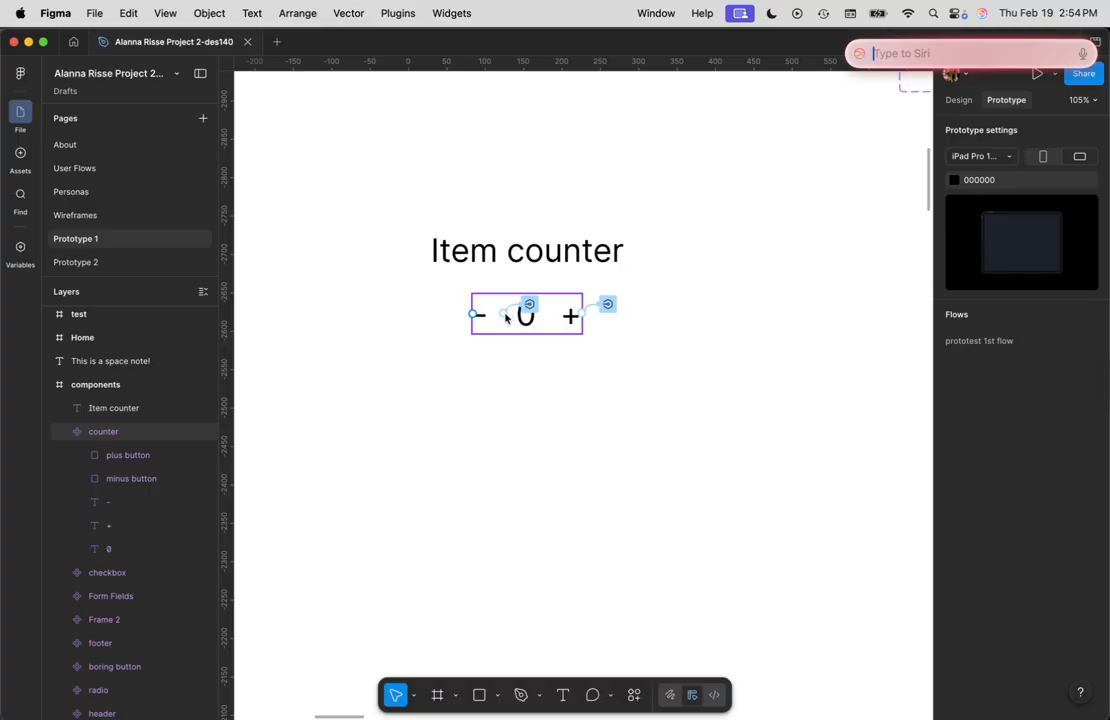
left_click(475, 457)
left_click_drag(457, 488, 691, 459)
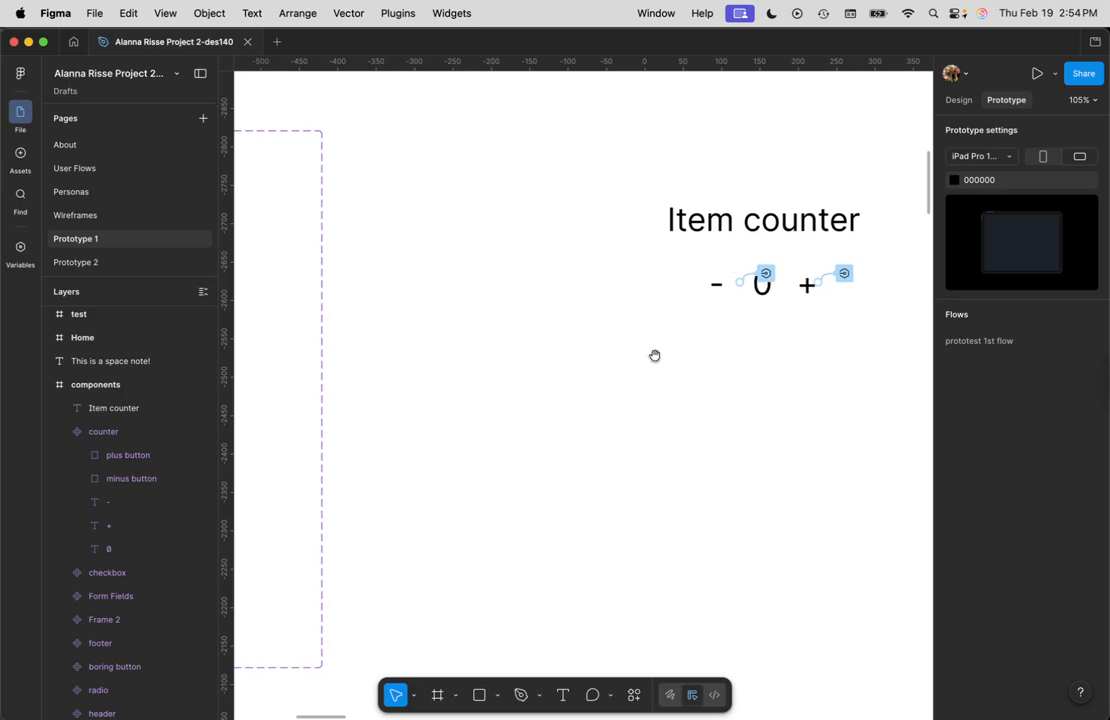
scroll(623, 430, "down", 3)
scroll(528, 515, "down", 5)
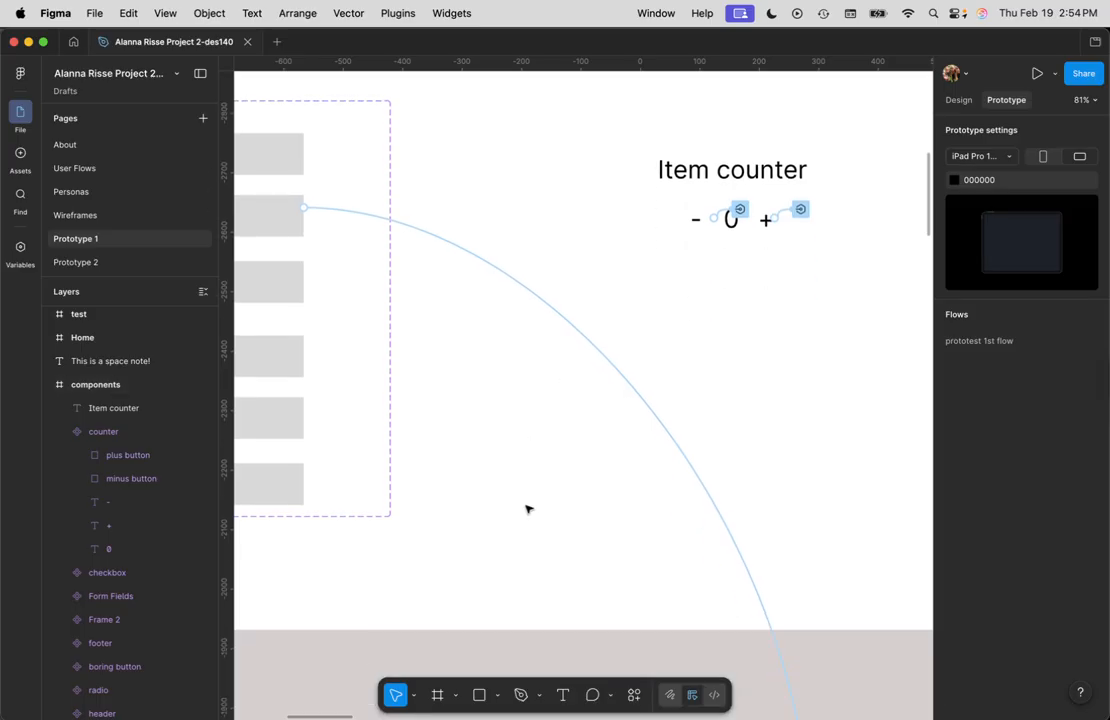
Step: Select the test frame and open it in the prototype preview
scroll(538, 487, "down", 10)
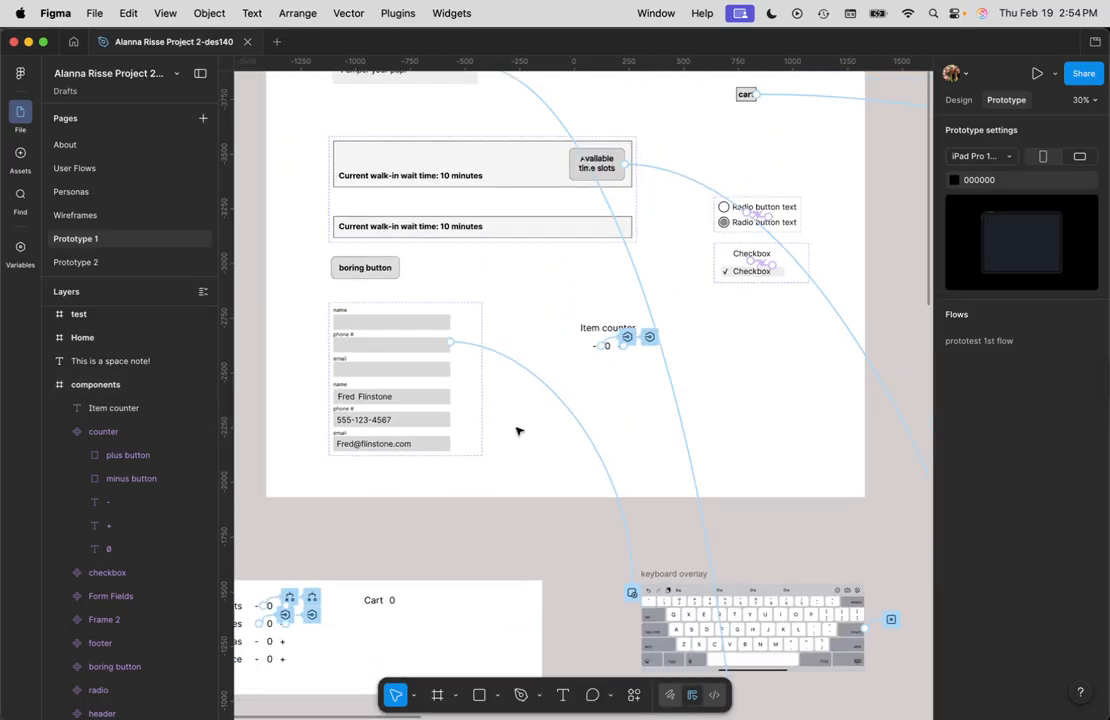
scroll(404, 600, "down", 2)
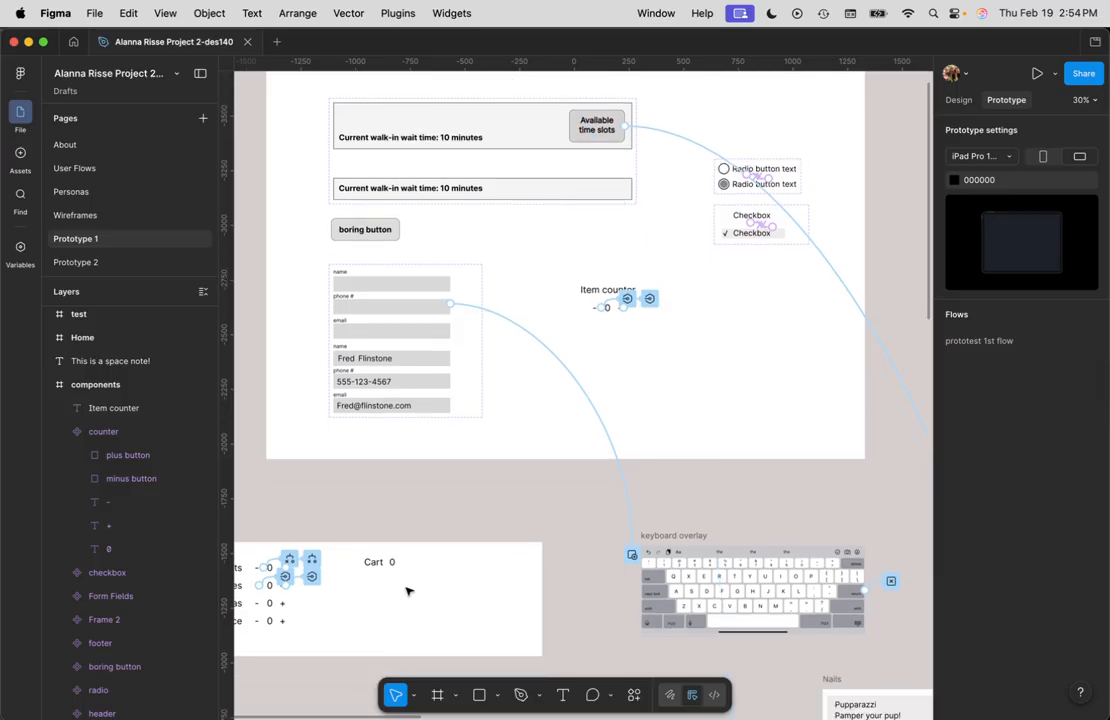
scroll(367, 608, "left", 5)
left_click(424, 532)
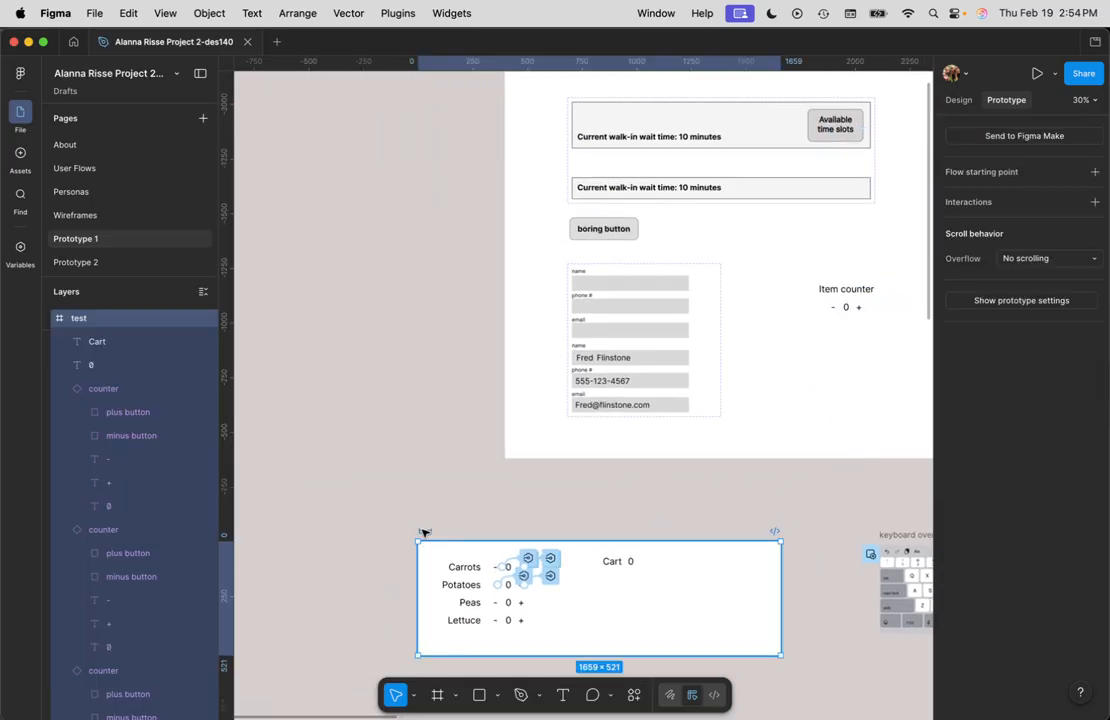
key("shift+space")
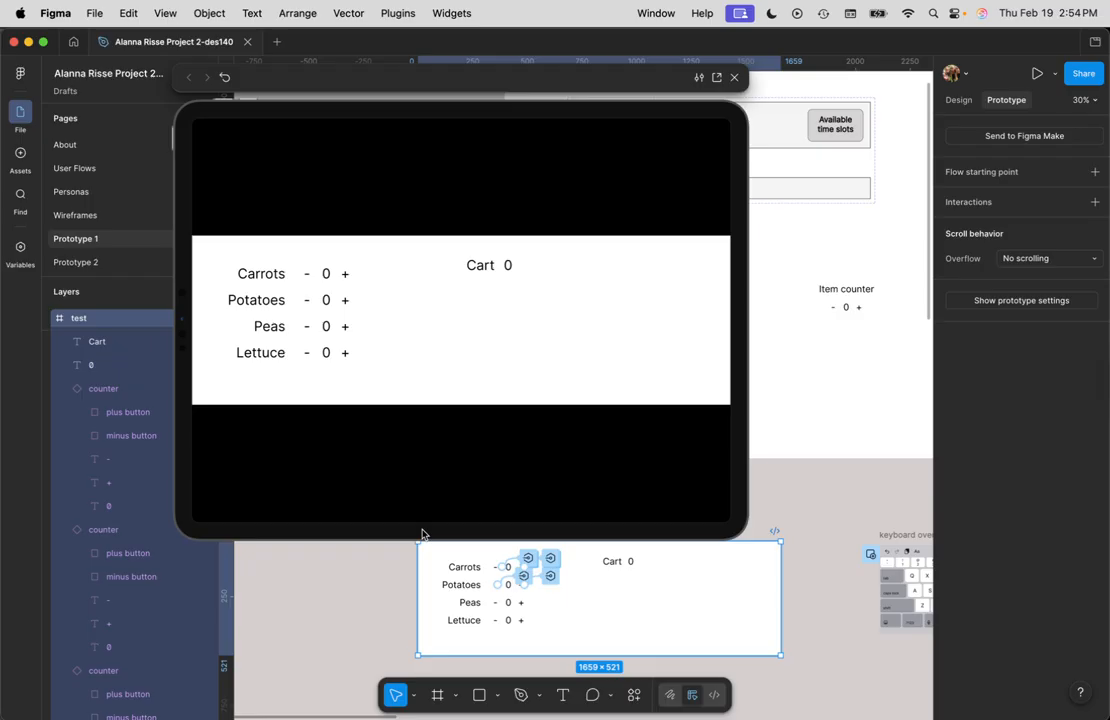
Step: Tap the Carrots plus and minus buttons repeatedly in the preview to test the counter and Cart total
left_click(344, 276)
left_click(344, 276)
left_click(345, 276)
left_click(345, 276)
left_click(346, 276)
left_click(346, 276)
left_click(346, 276)
left_click(346, 276)
left_click(346, 276)
left_click(346, 276)
left_click(346, 276)
left_click(348, 303)
left_click(346, 275)
left_click(307, 276)
left_click(309, 276)
left_click(309, 276)
left_click(345, 275)
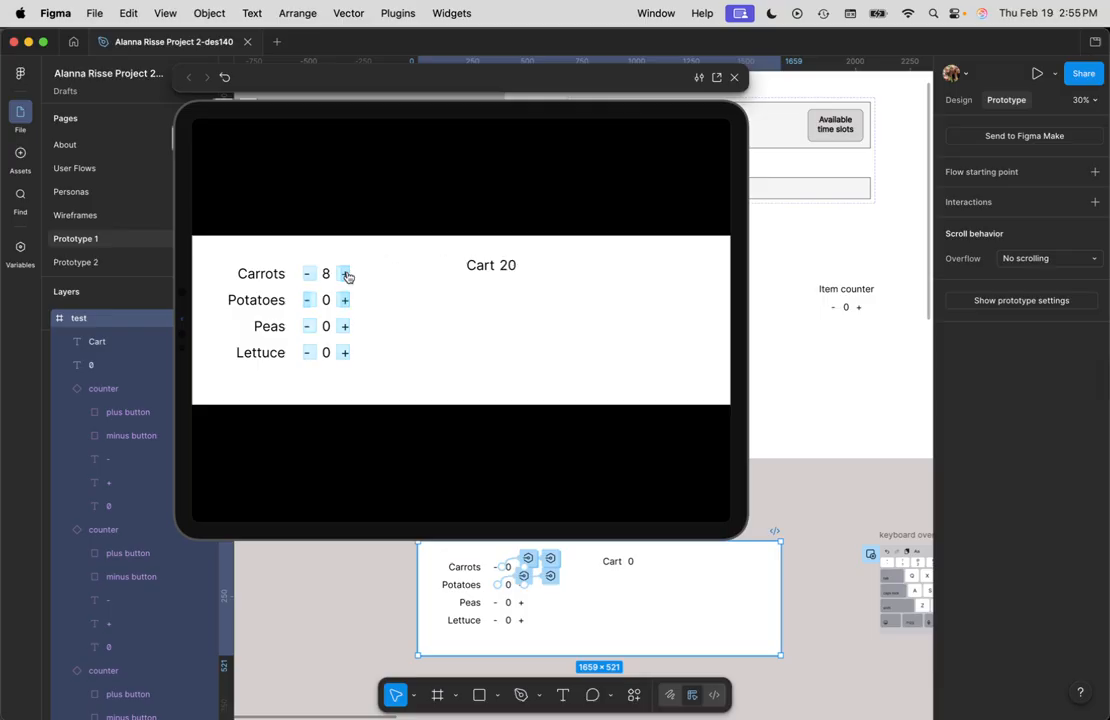
left_click(346, 276)
left_click(346, 277)
left_click(346, 277)
left_click(347, 277)
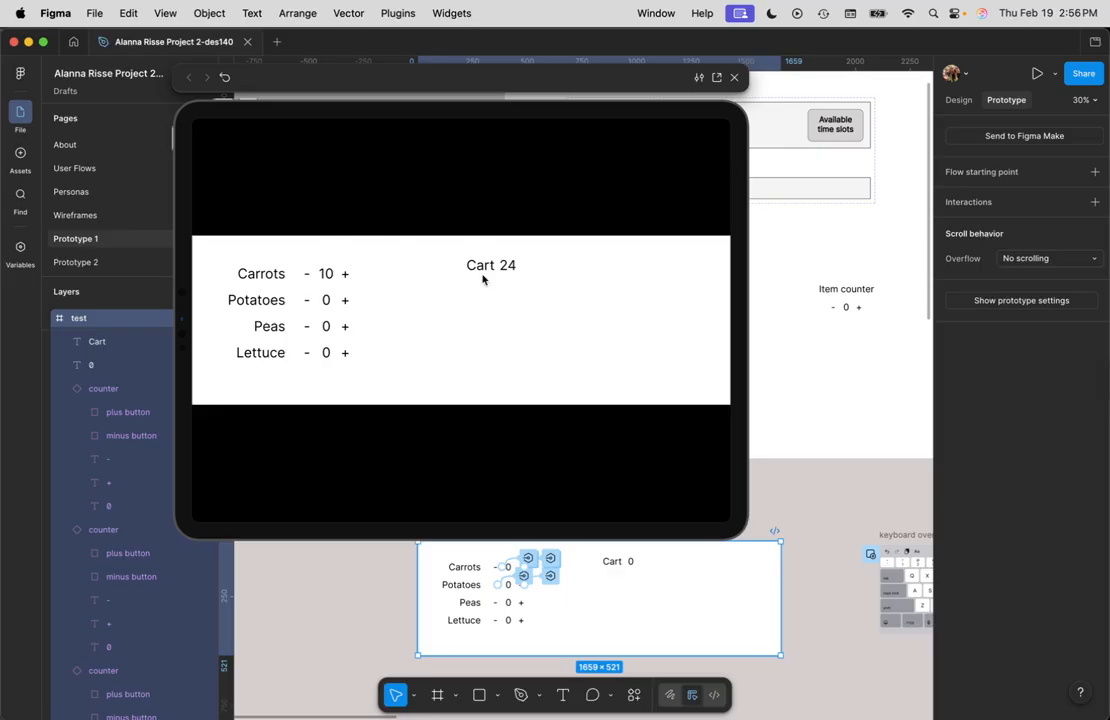
Step: Tap the Carrots minus button repeatedly in the preview to test decreasing the count past zero
left_click(307, 275)
left_click(307, 275)
left_click(307, 275)
left_click(307, 275)
left_click(307, 275)
left_click(308, 277)
left_click(308, 277)
left_click(308, 277)
left_click(308, 277)
left_click(309, 277)
left_click(309, 276)
left_click(309, 276)
left_click(309, 276)
left_click(508, 322)
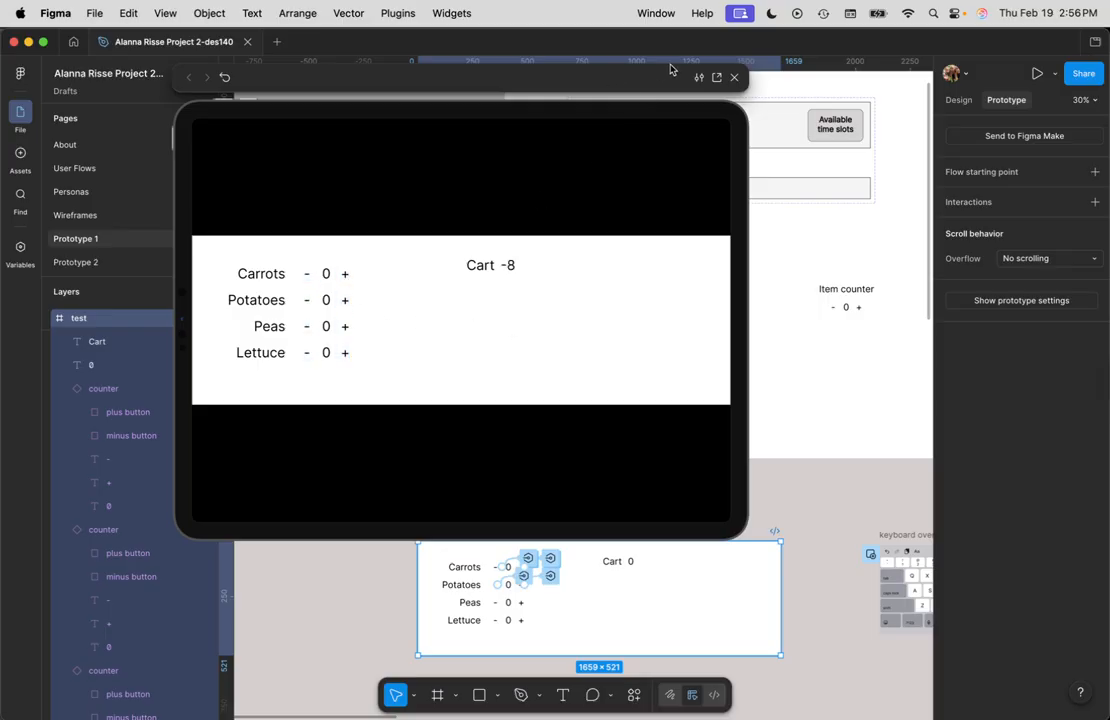